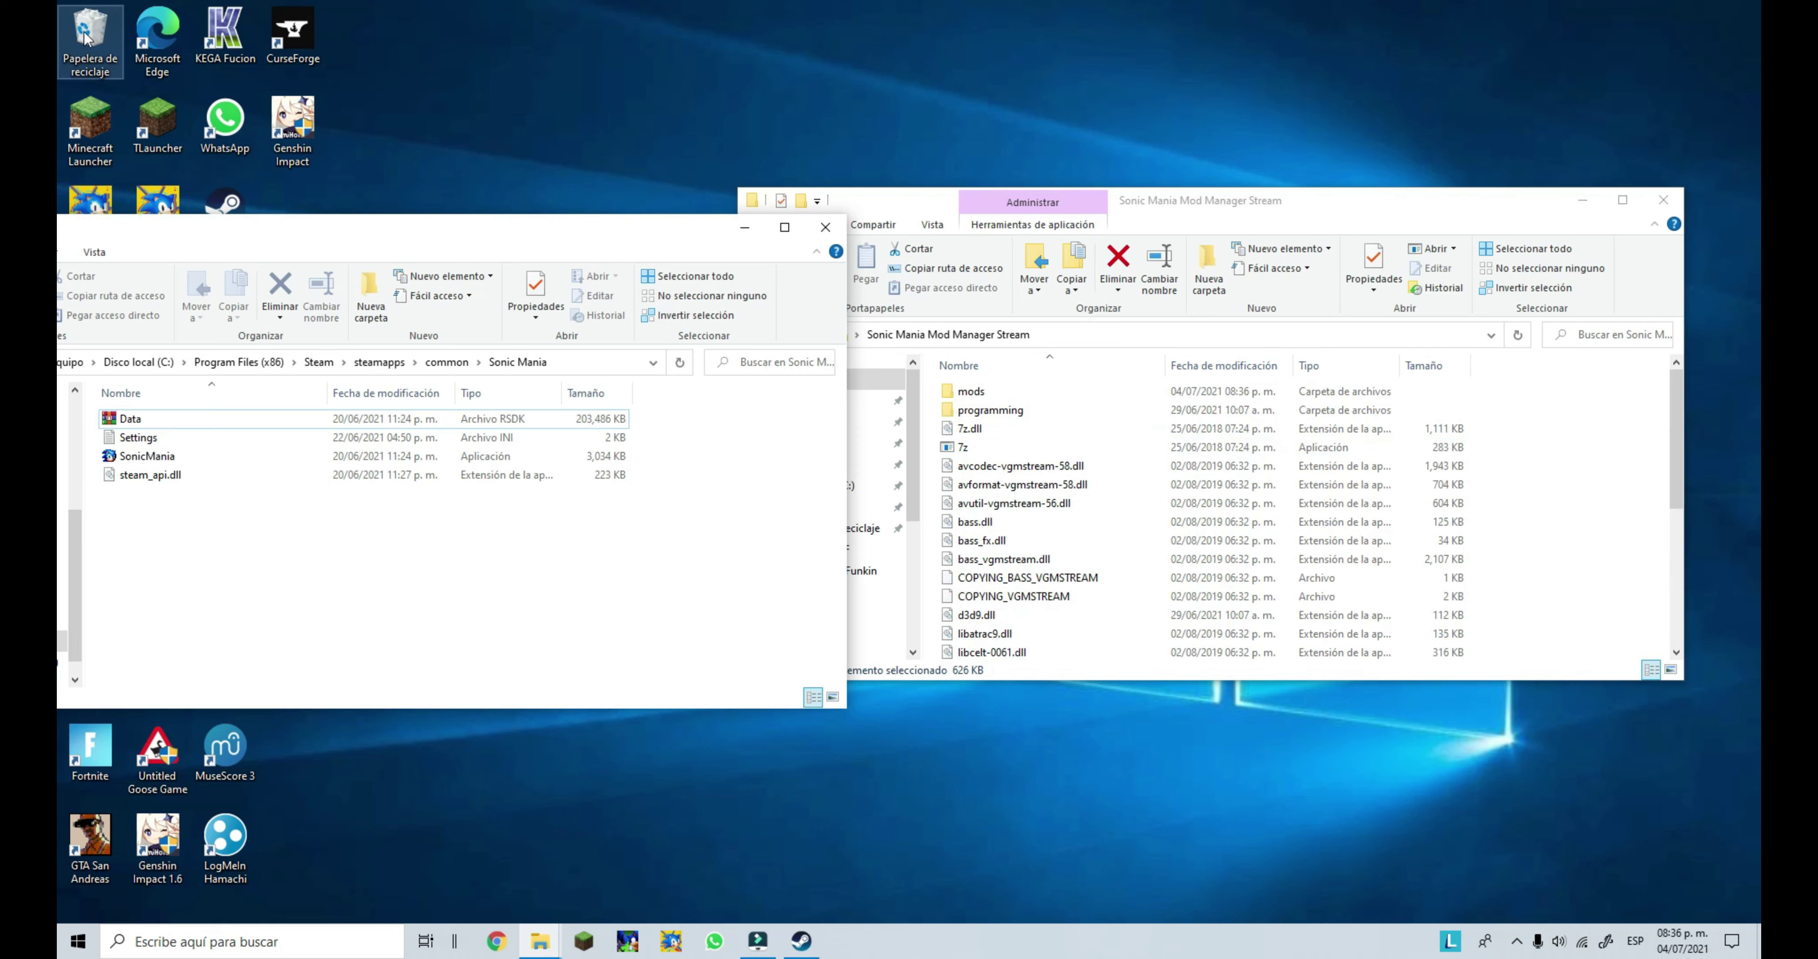
Move all files from the Sonic Mania Mod Manager Stream folder into the Sonic Mania game folder and close the source folder
click(1498, 380)
drag(1498, 378, 1382, 724)
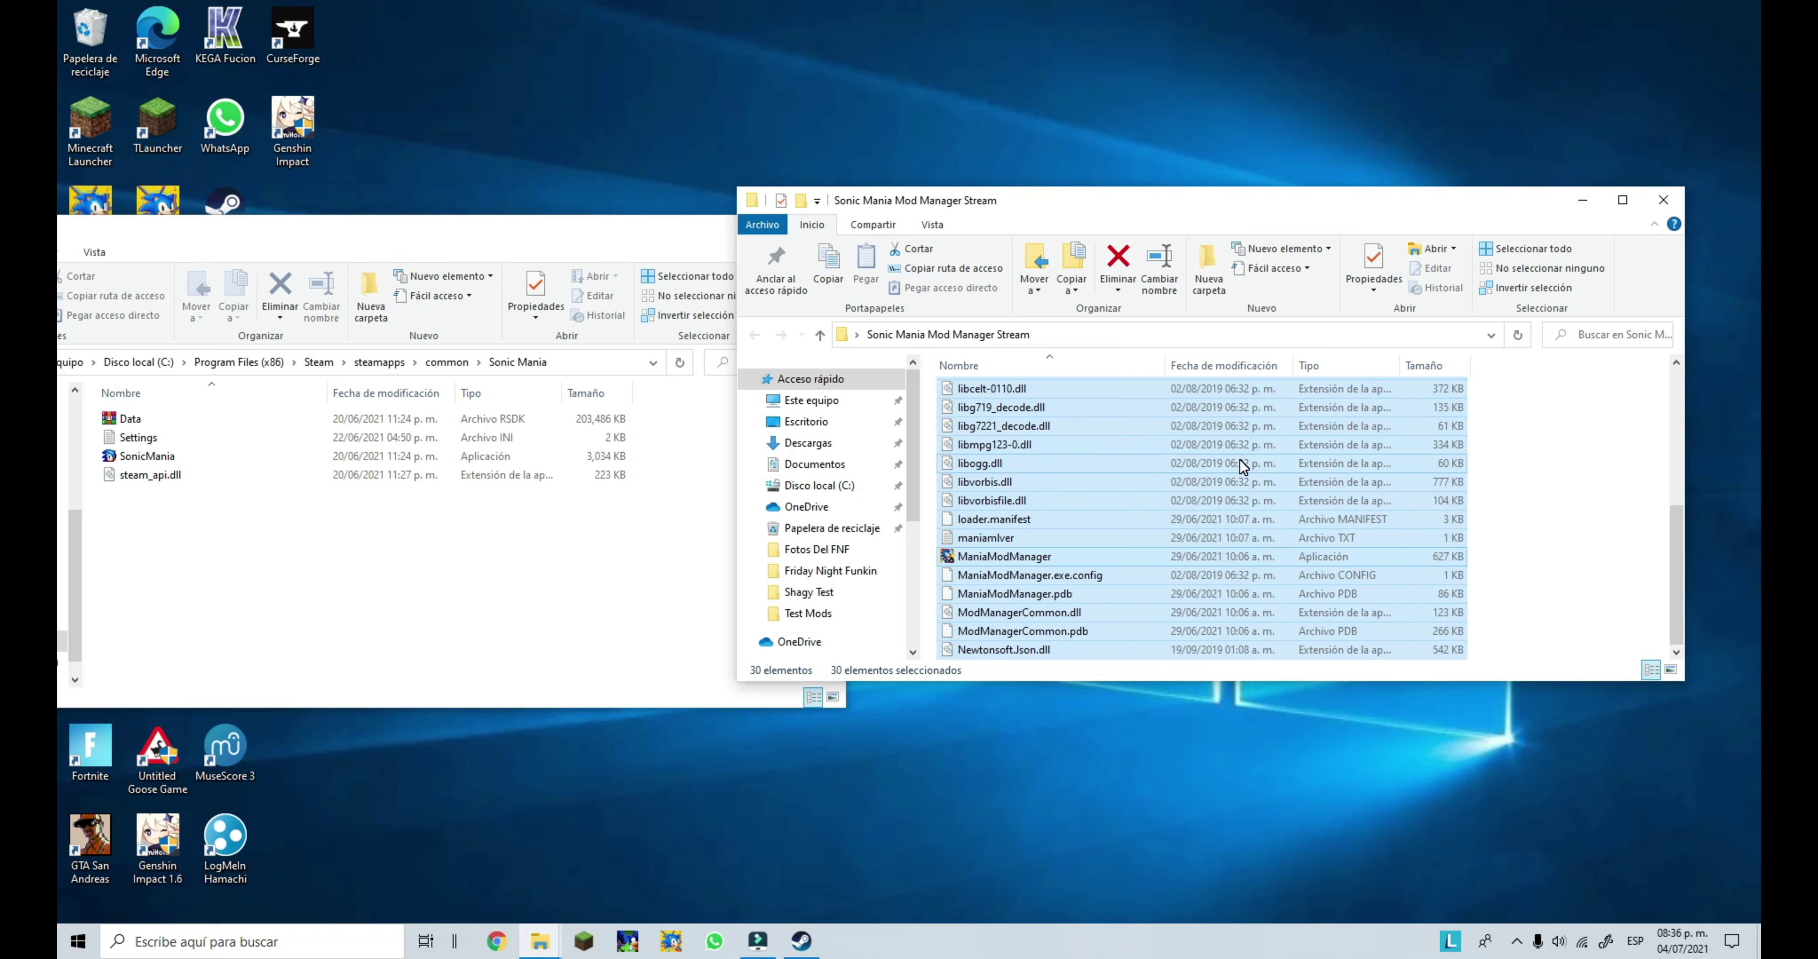
drag(1240, 458, 571, 554)
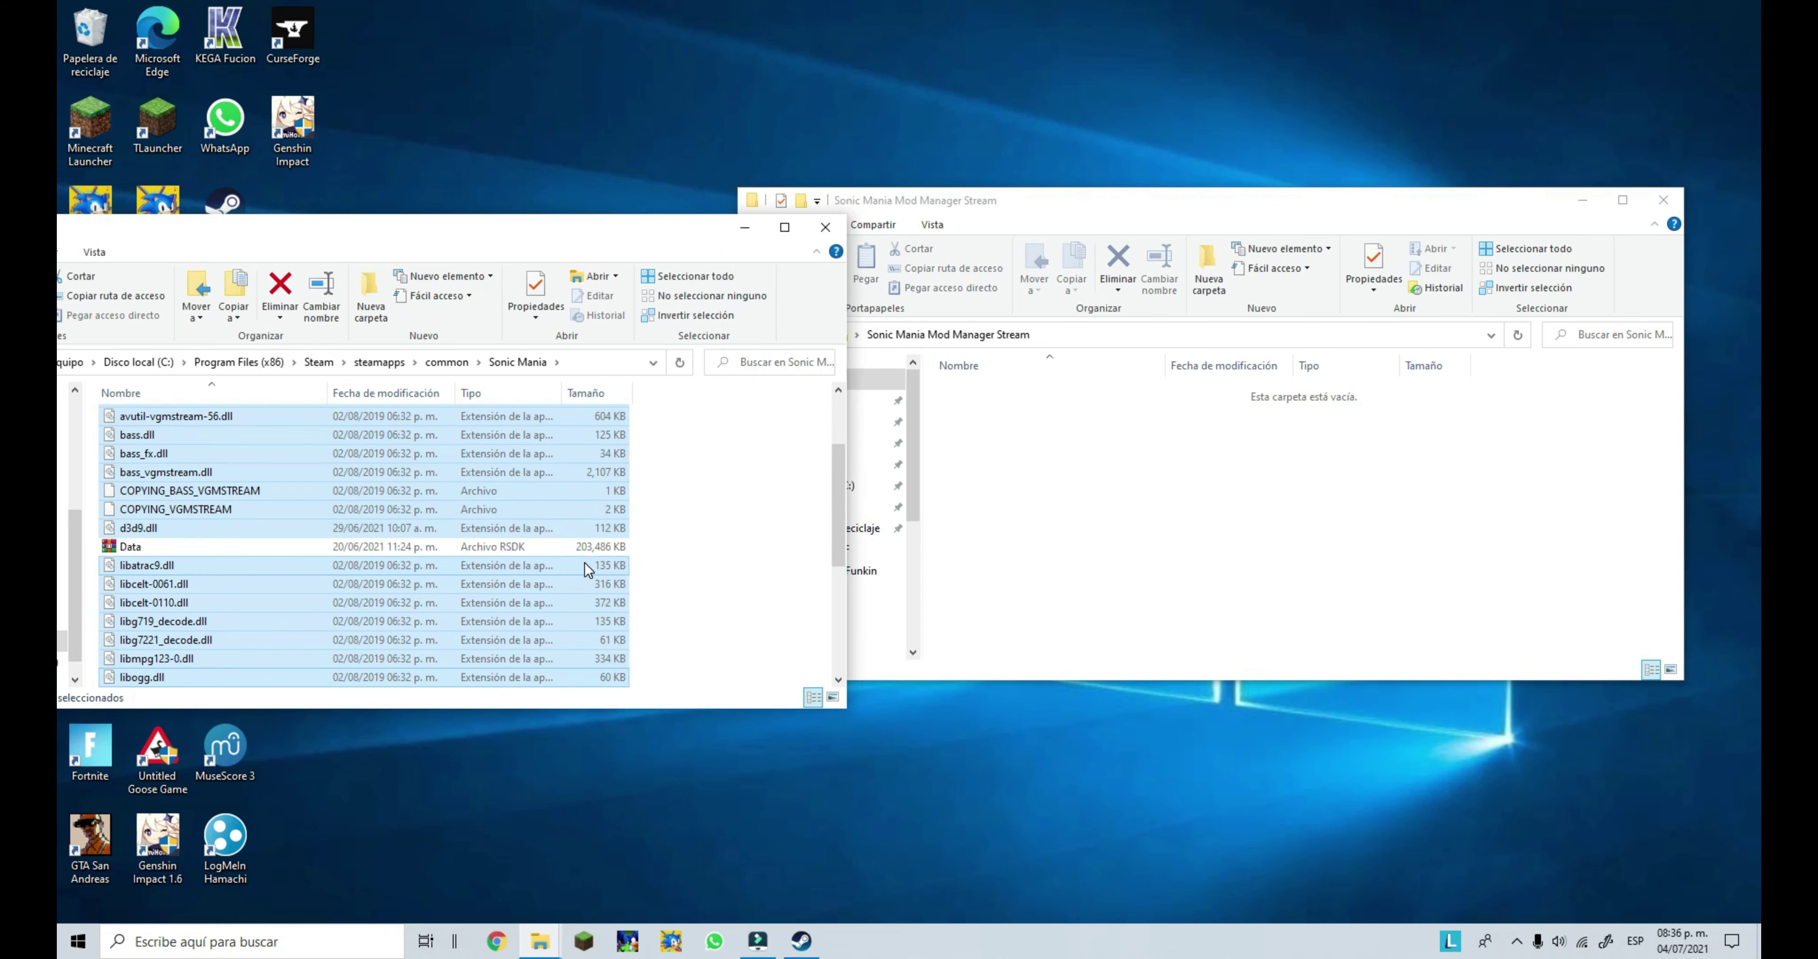
click(674, 552)
click(1664, 202)
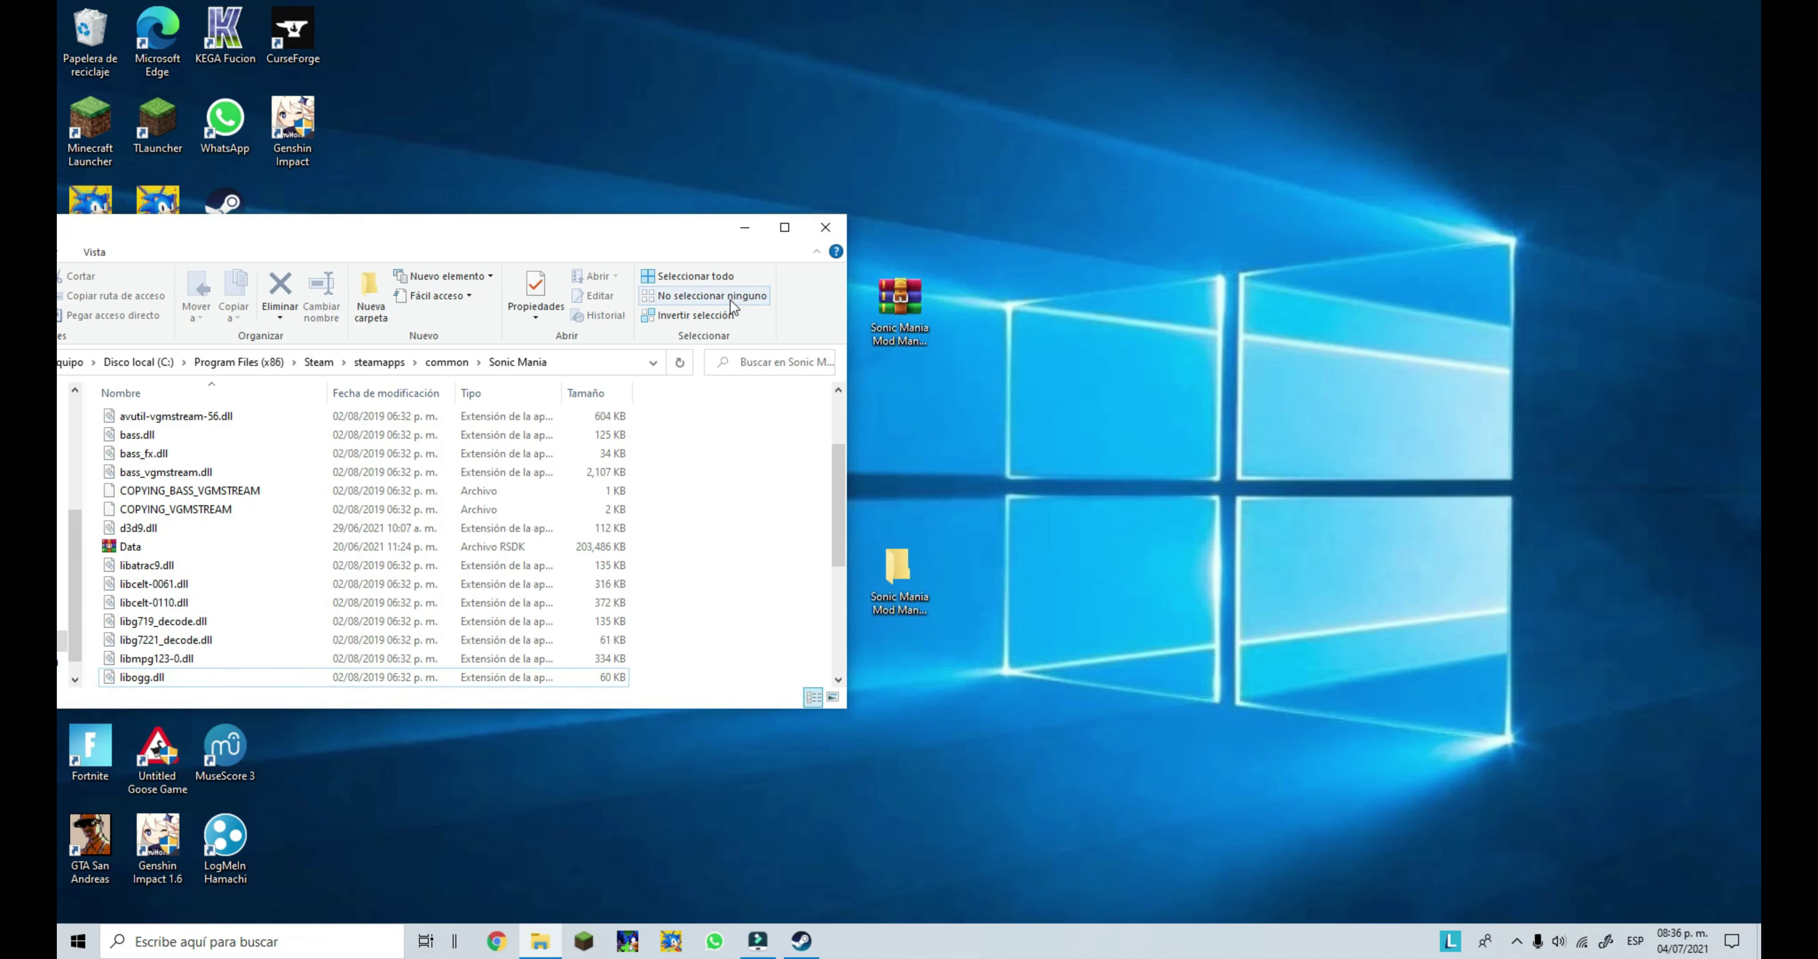
Discard the leftover Sonic Mania Mod Manager archive and folder from the desktop and permanently empty the recycle bin
mouse_move(667, 239)
mouse_down()
mouse_move(1242, 156)
mouse_move(1249, 28)
mouse_move(1403, 23)
mouse_move(660, 254)
mouse_up()
right_click(71, 35)
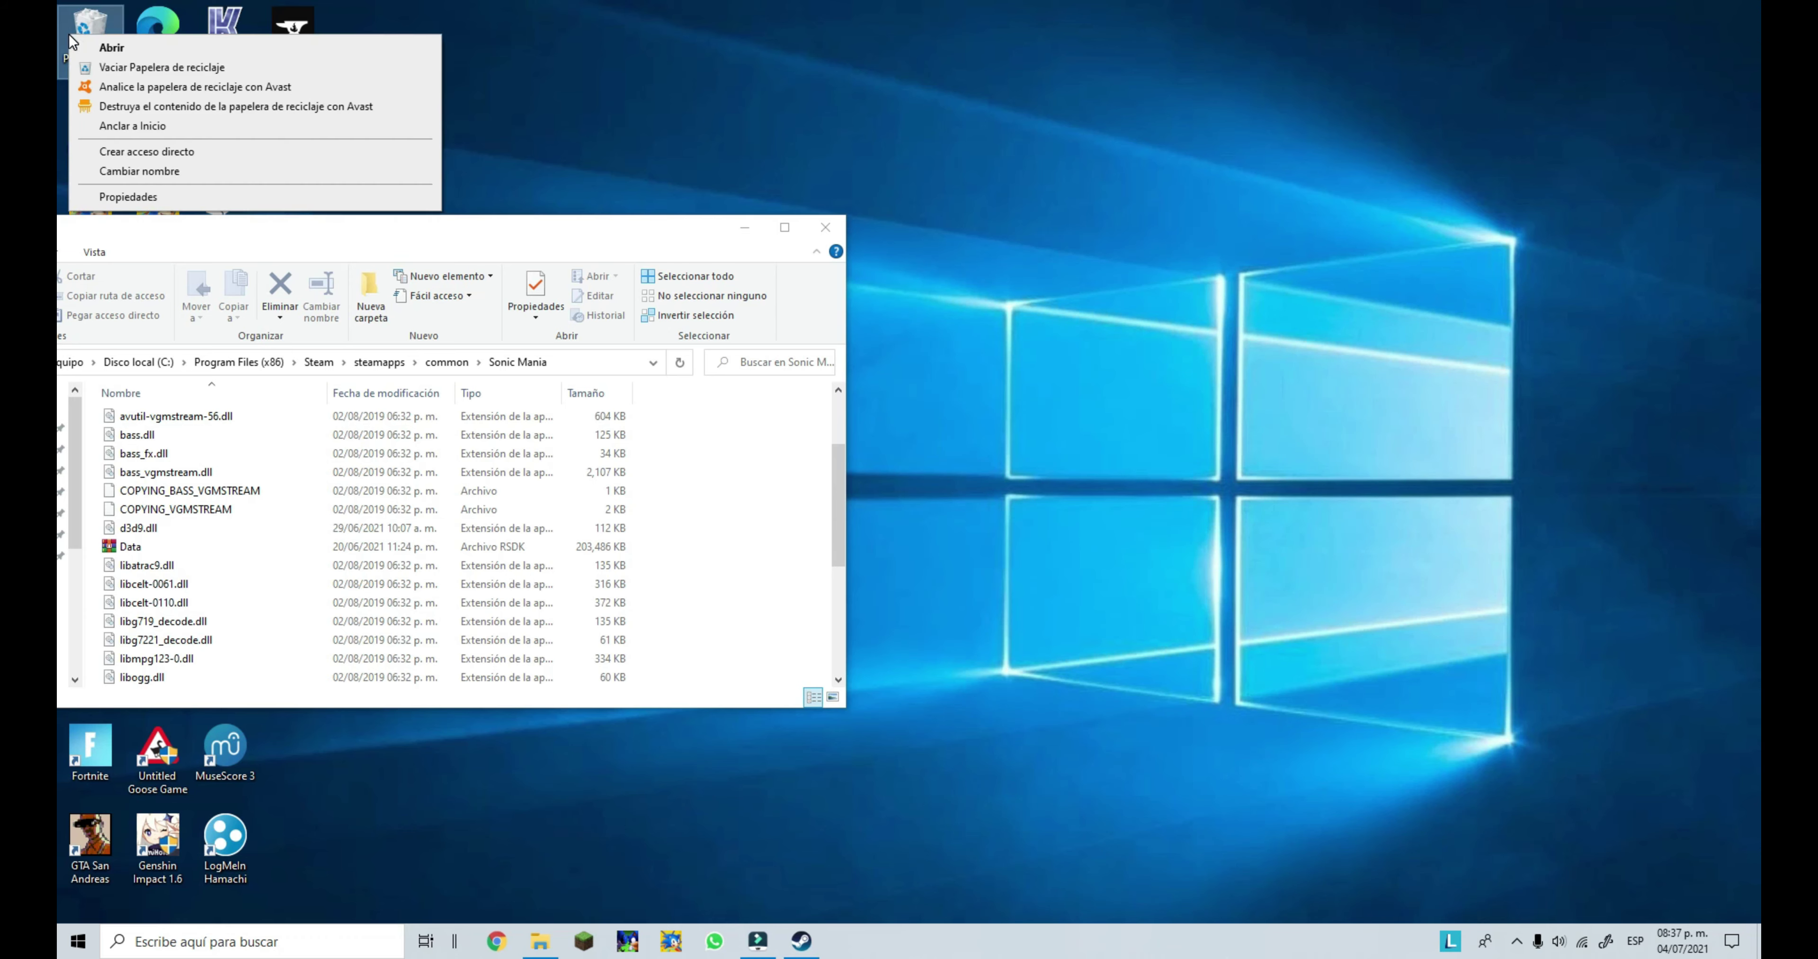
click(245, 69)
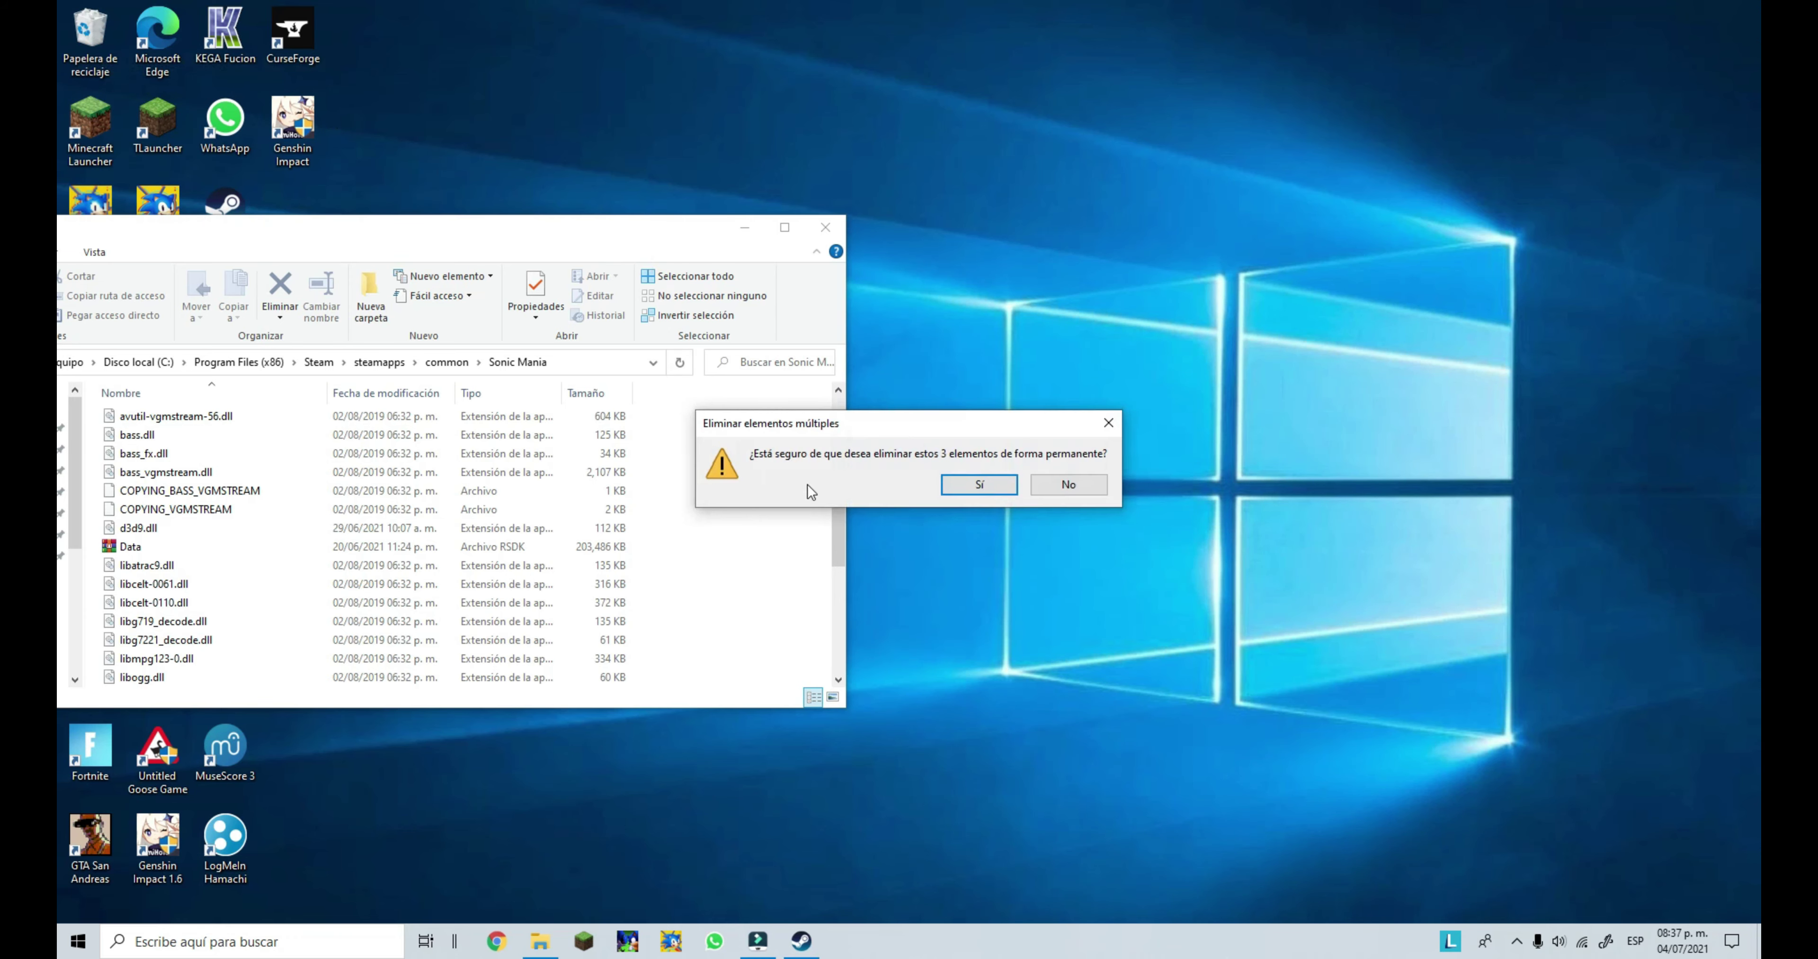
click(980, 487)
Check the moved files in the Sonic Mania folder, and close both that folder and the Steam window
drag(407, 215, 1133, 235)
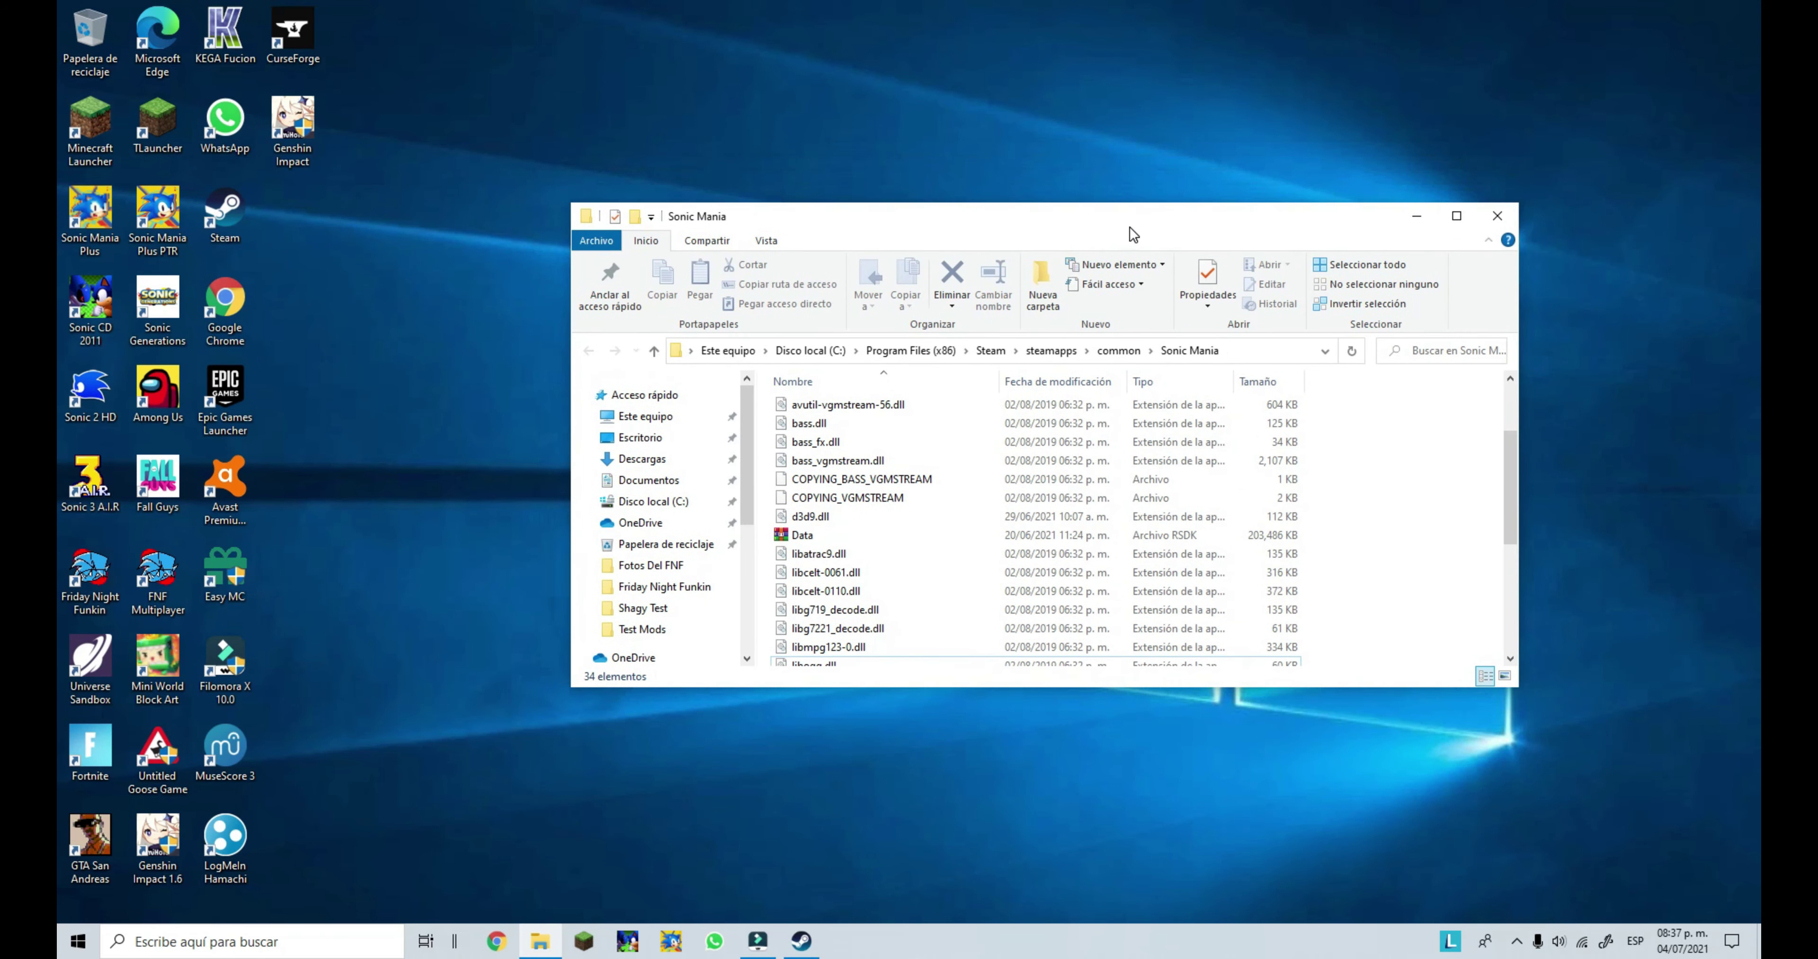
scroll(1383, 533, up, 2)
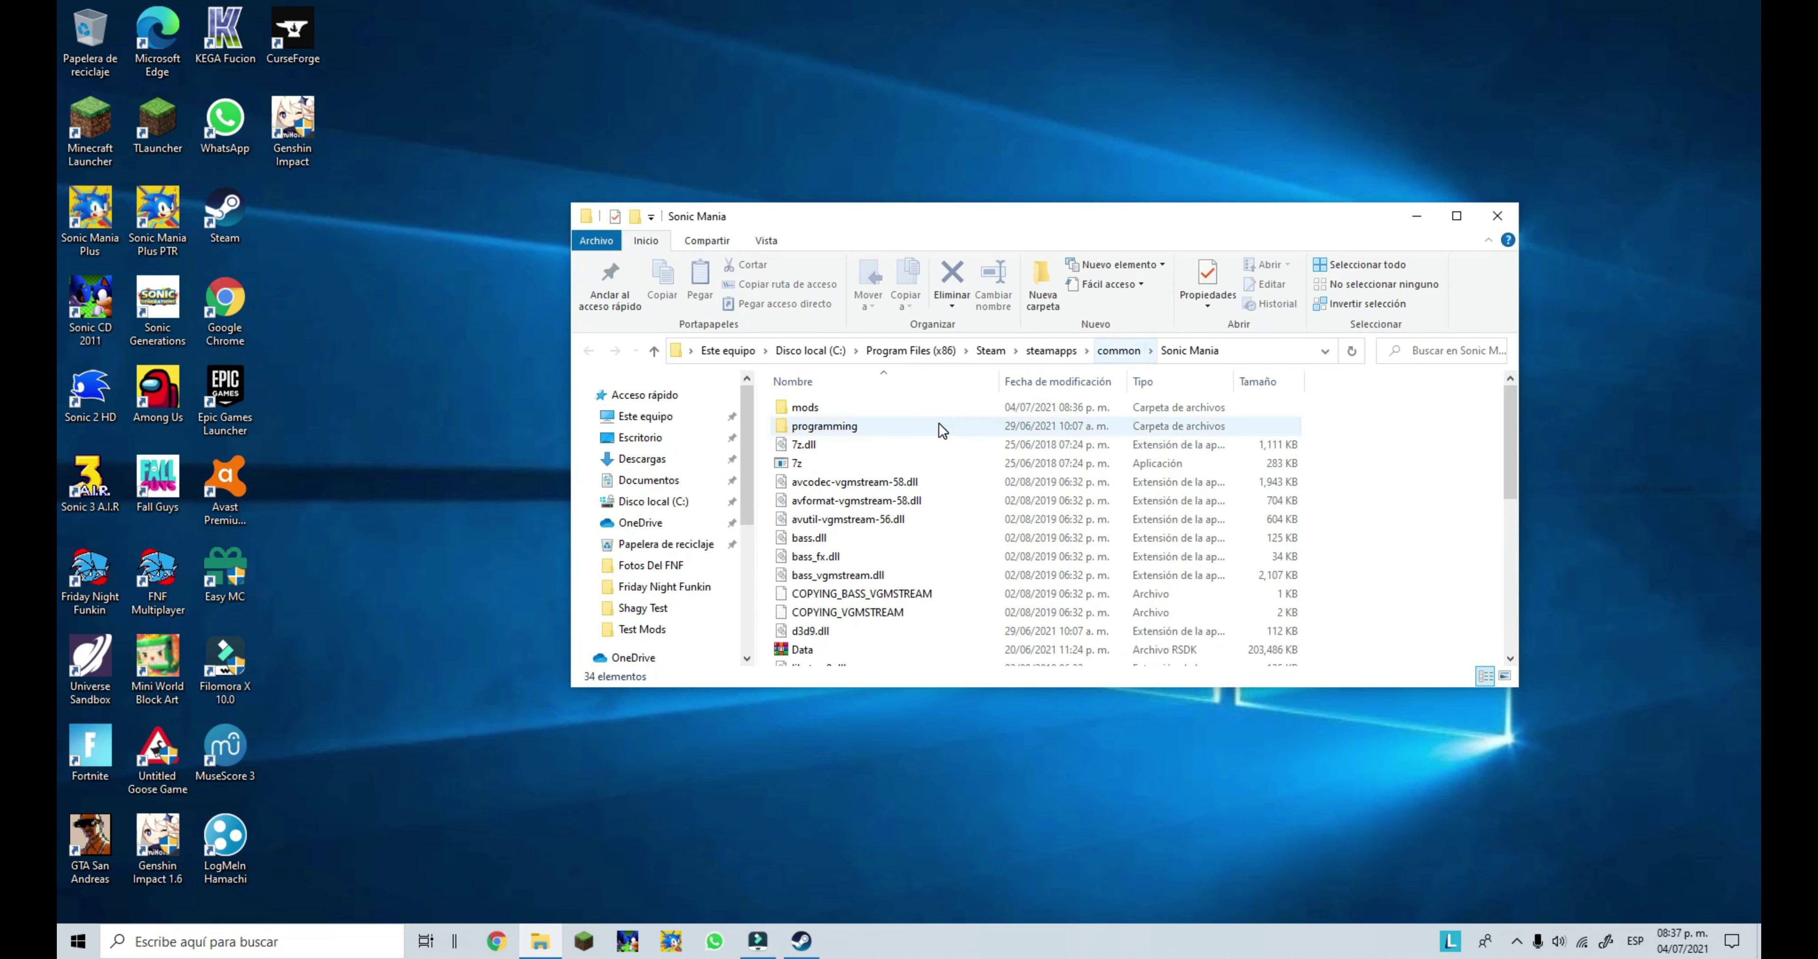
click(1497, 215)
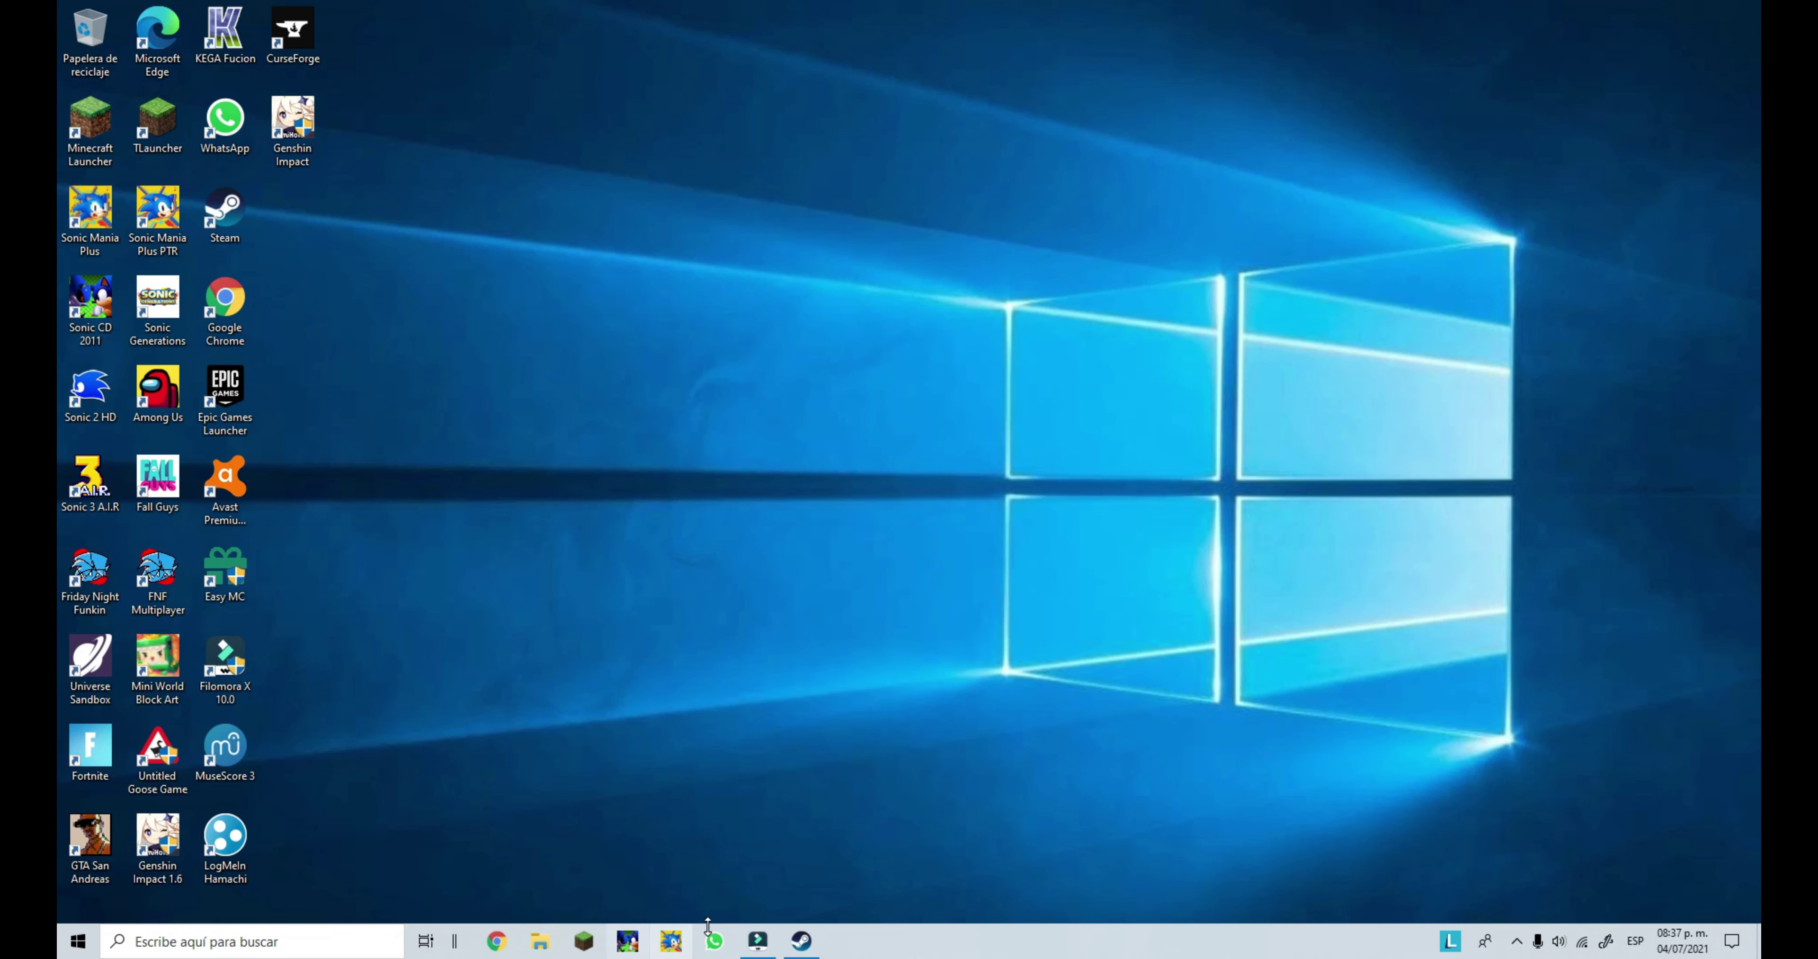
mouse_move(805, 951)
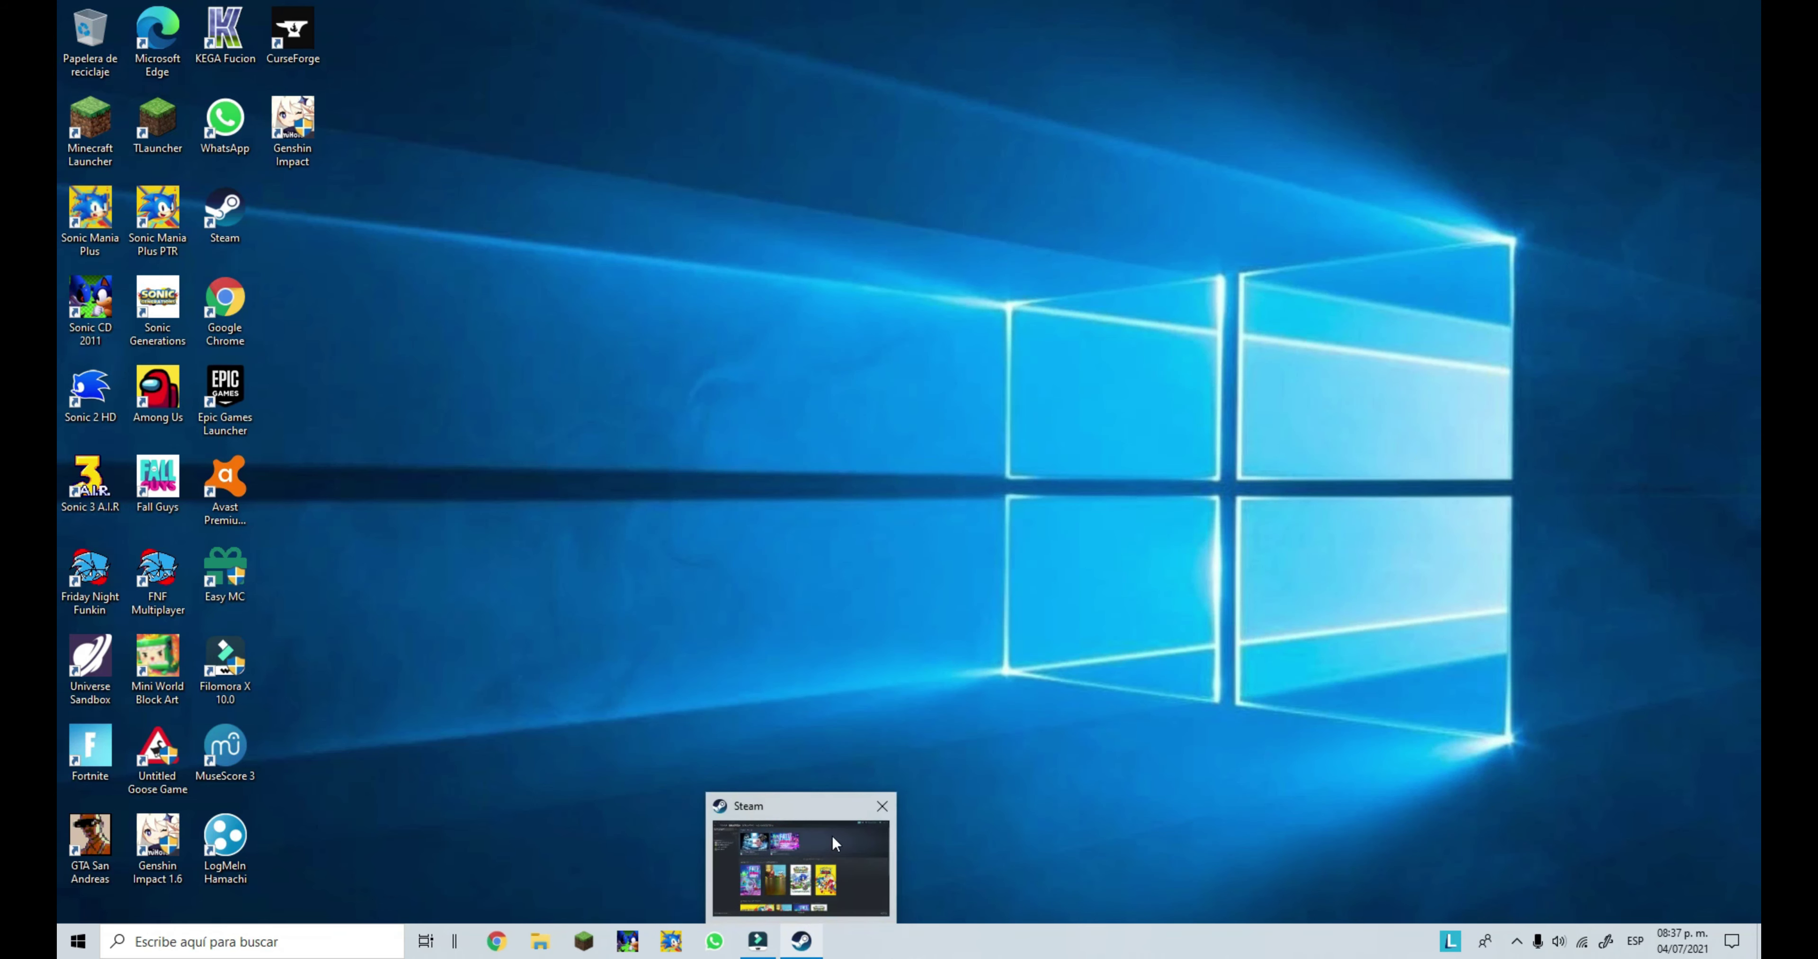
click(882, 804)
Delete the sonic_mania_heroes_preview_build_ folder from Descargas, empty the recycle bin and close the folder window
click(541, 943)
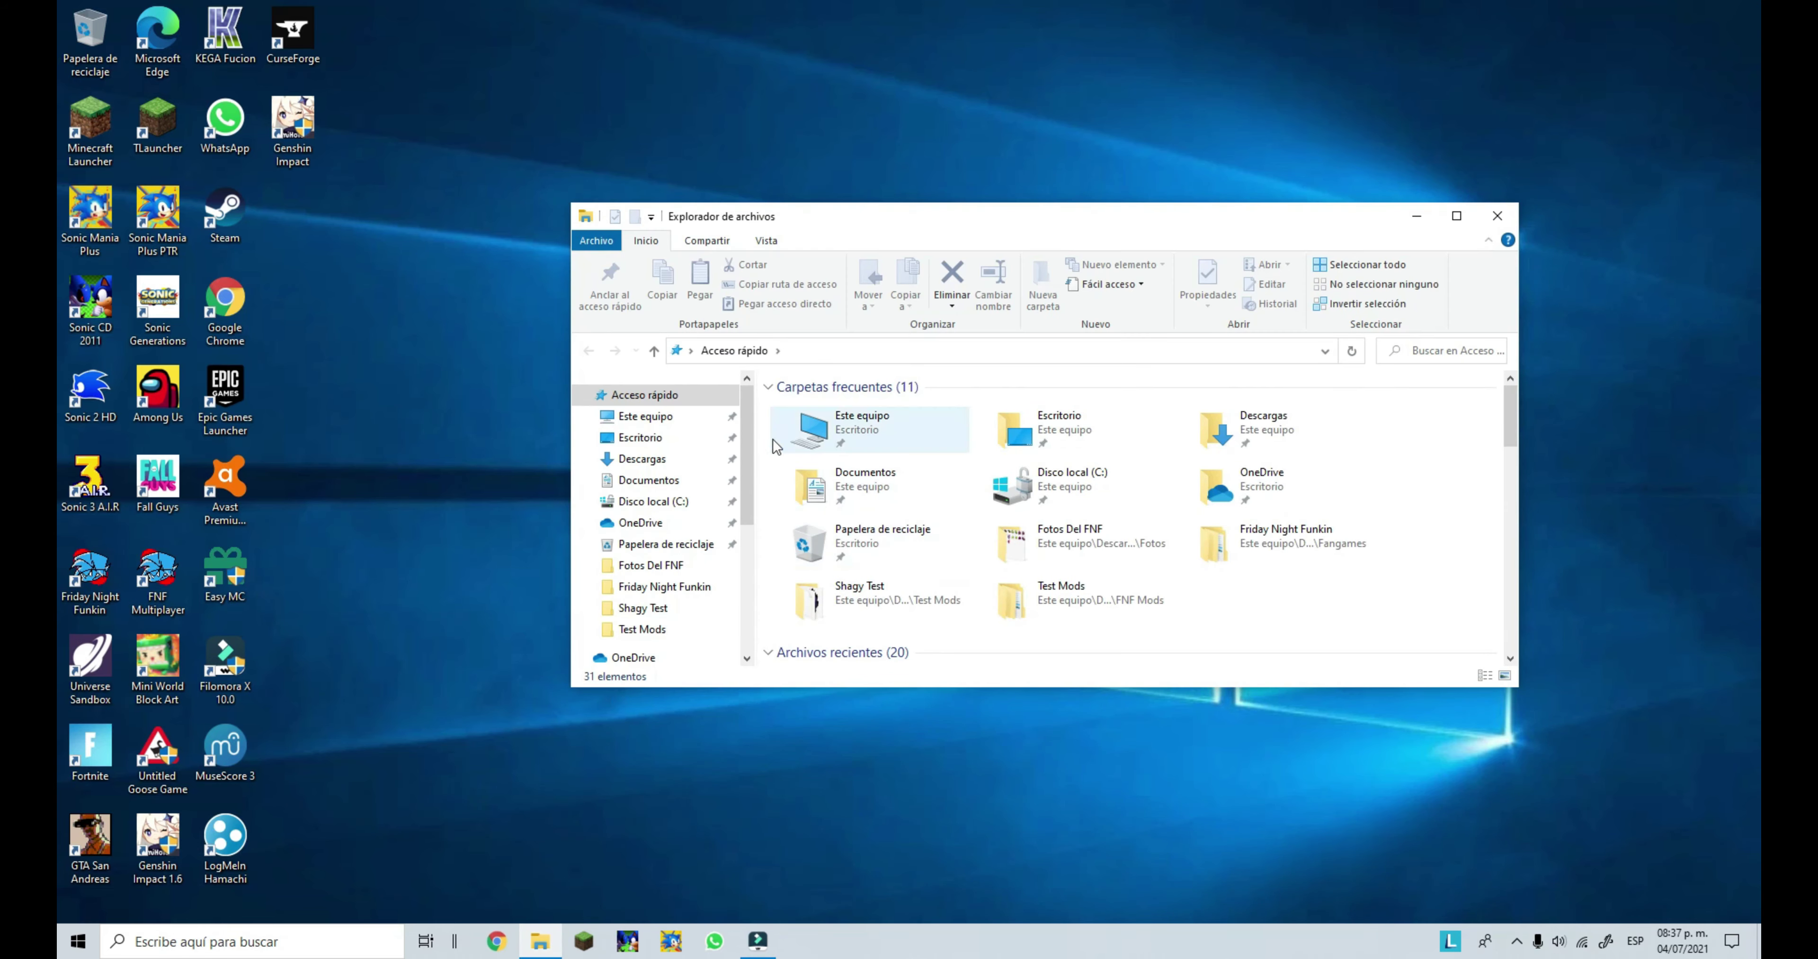
click(699, 460)
click(882, 451)
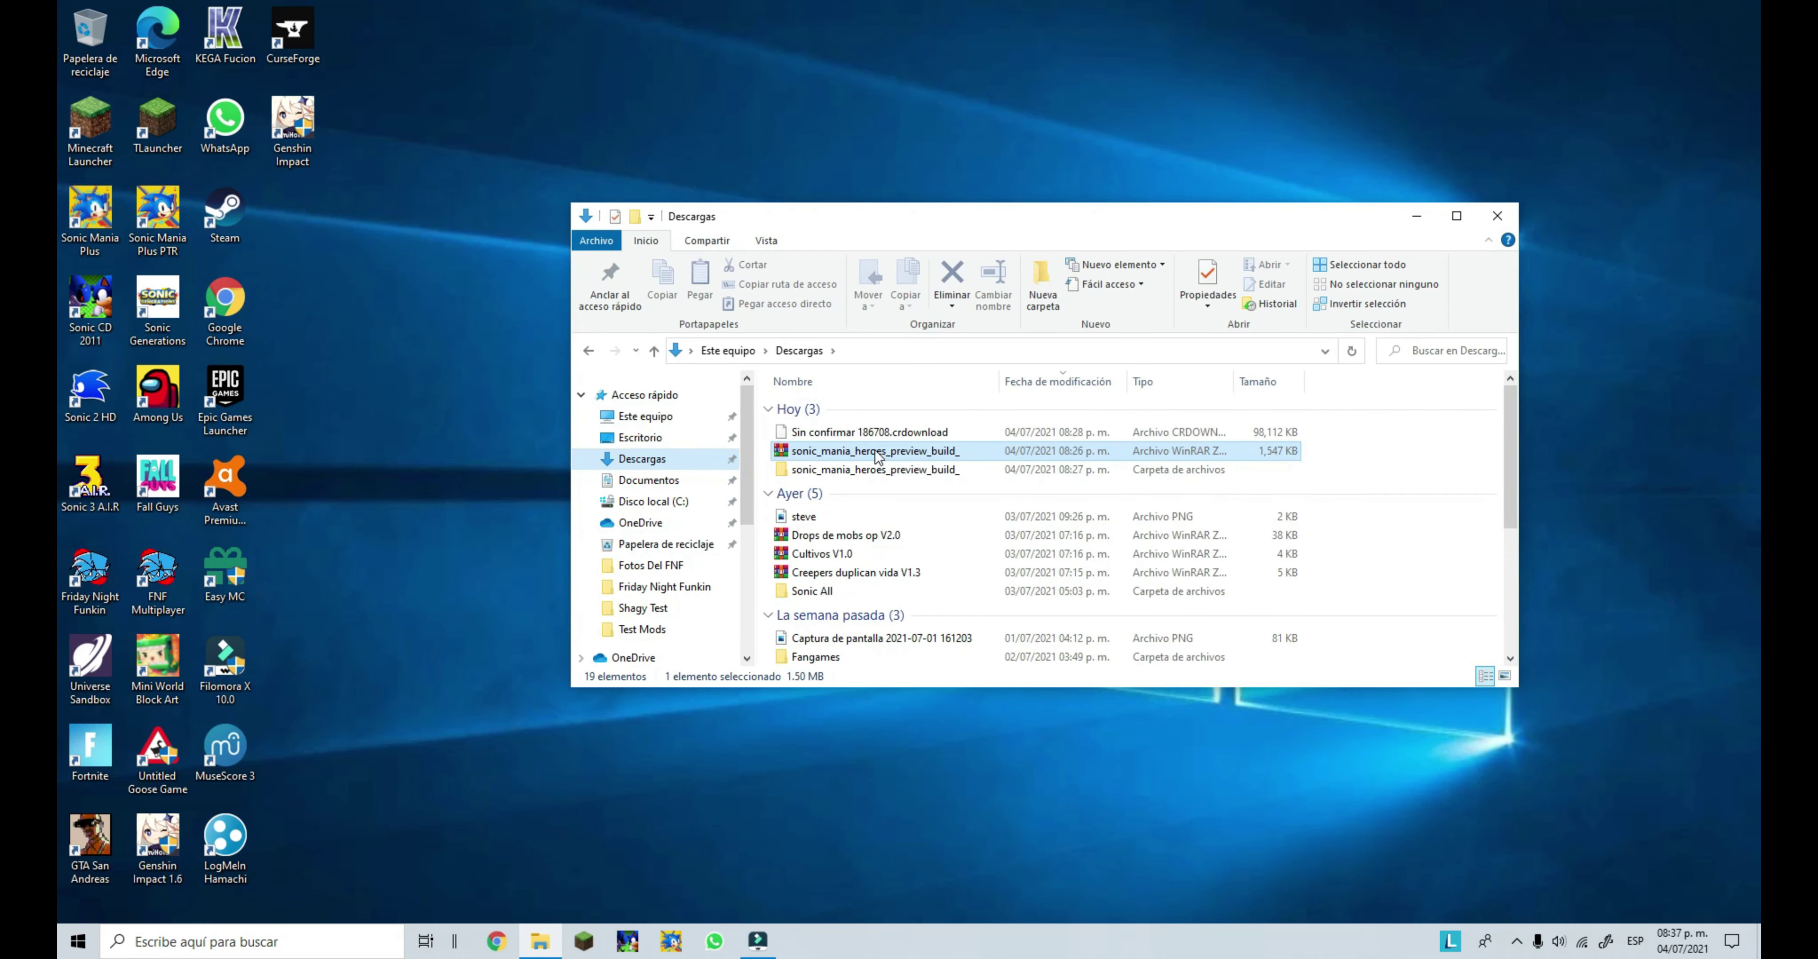
click(882, 471)
right_click(870, 468)
click(963, 839)
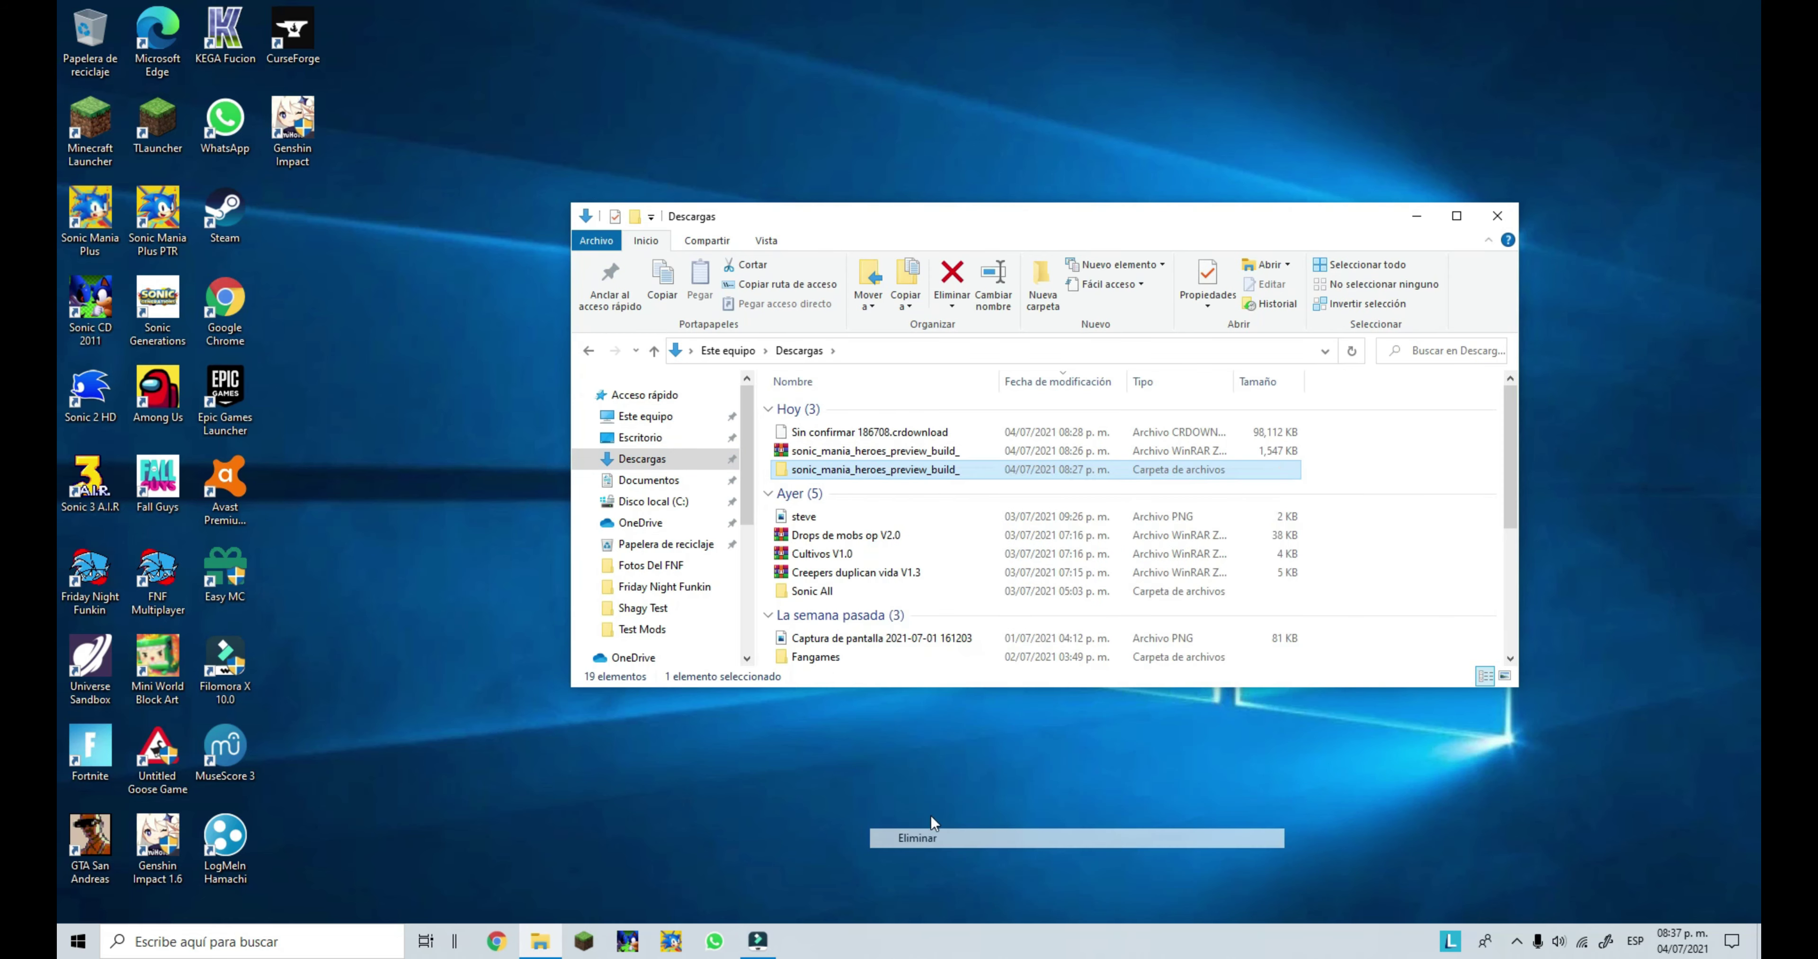
right_click(78, 50)
click(135, 84)
click(978, 542)
click(1497, 216)
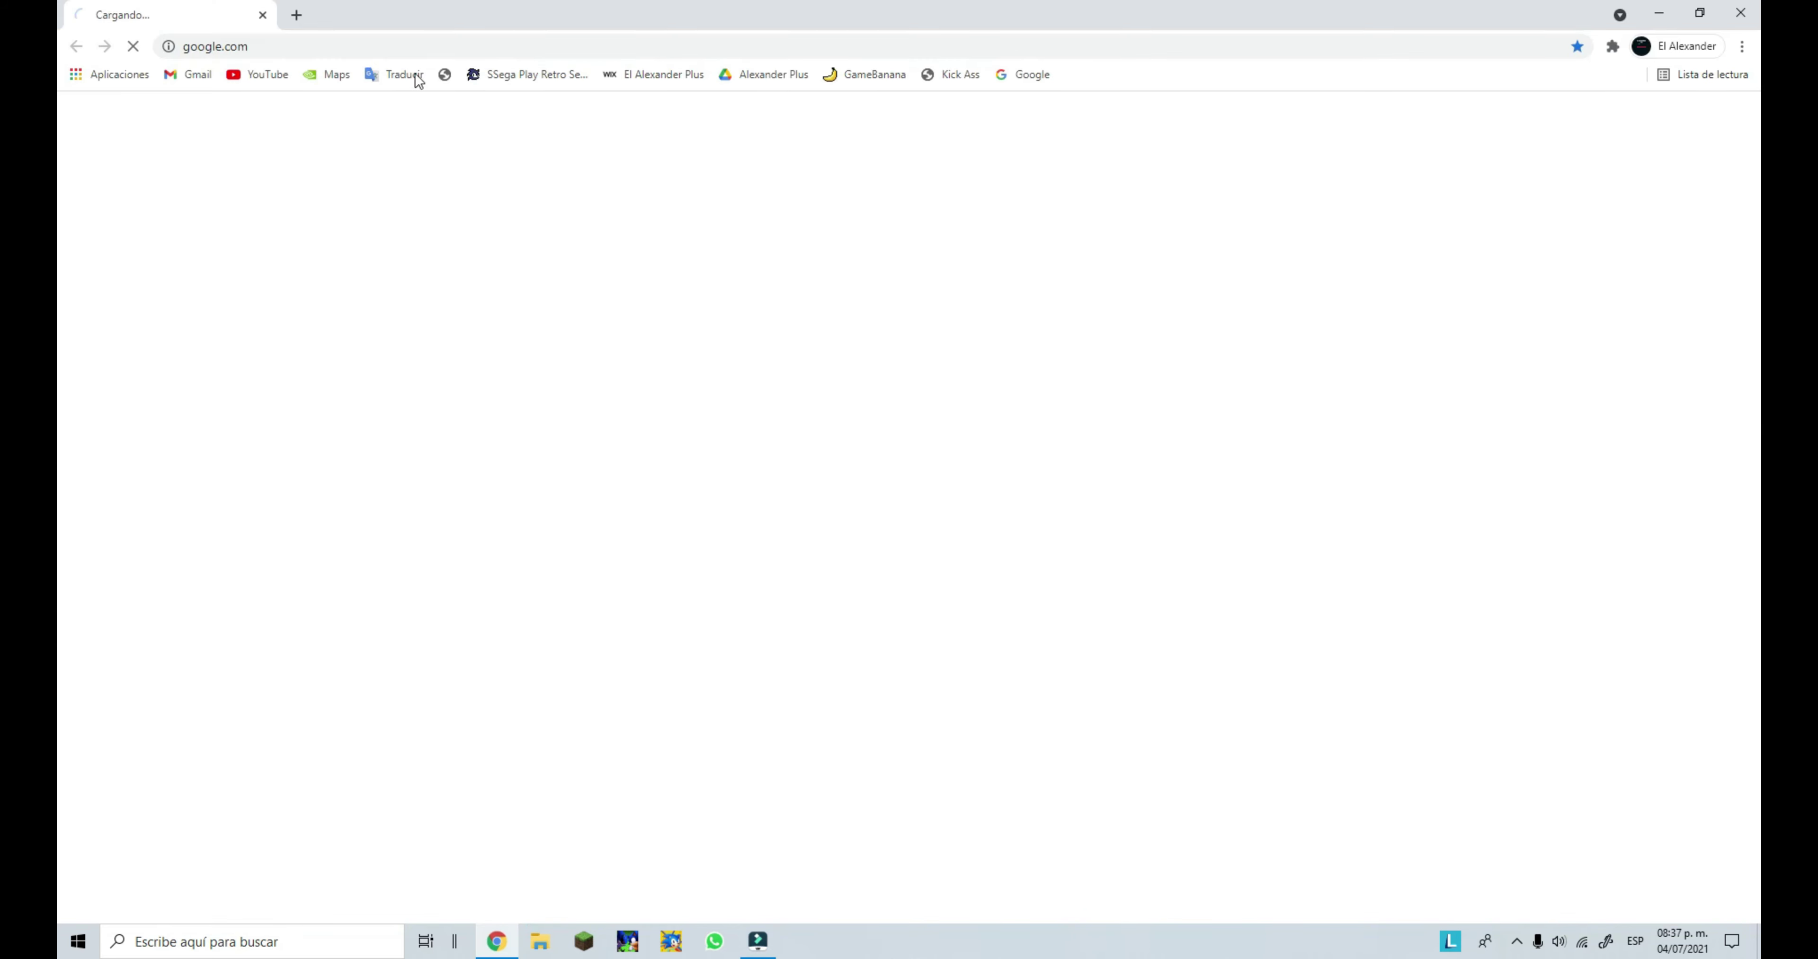
Switch to Chrome and open gamebanana.com
click(294, 17)
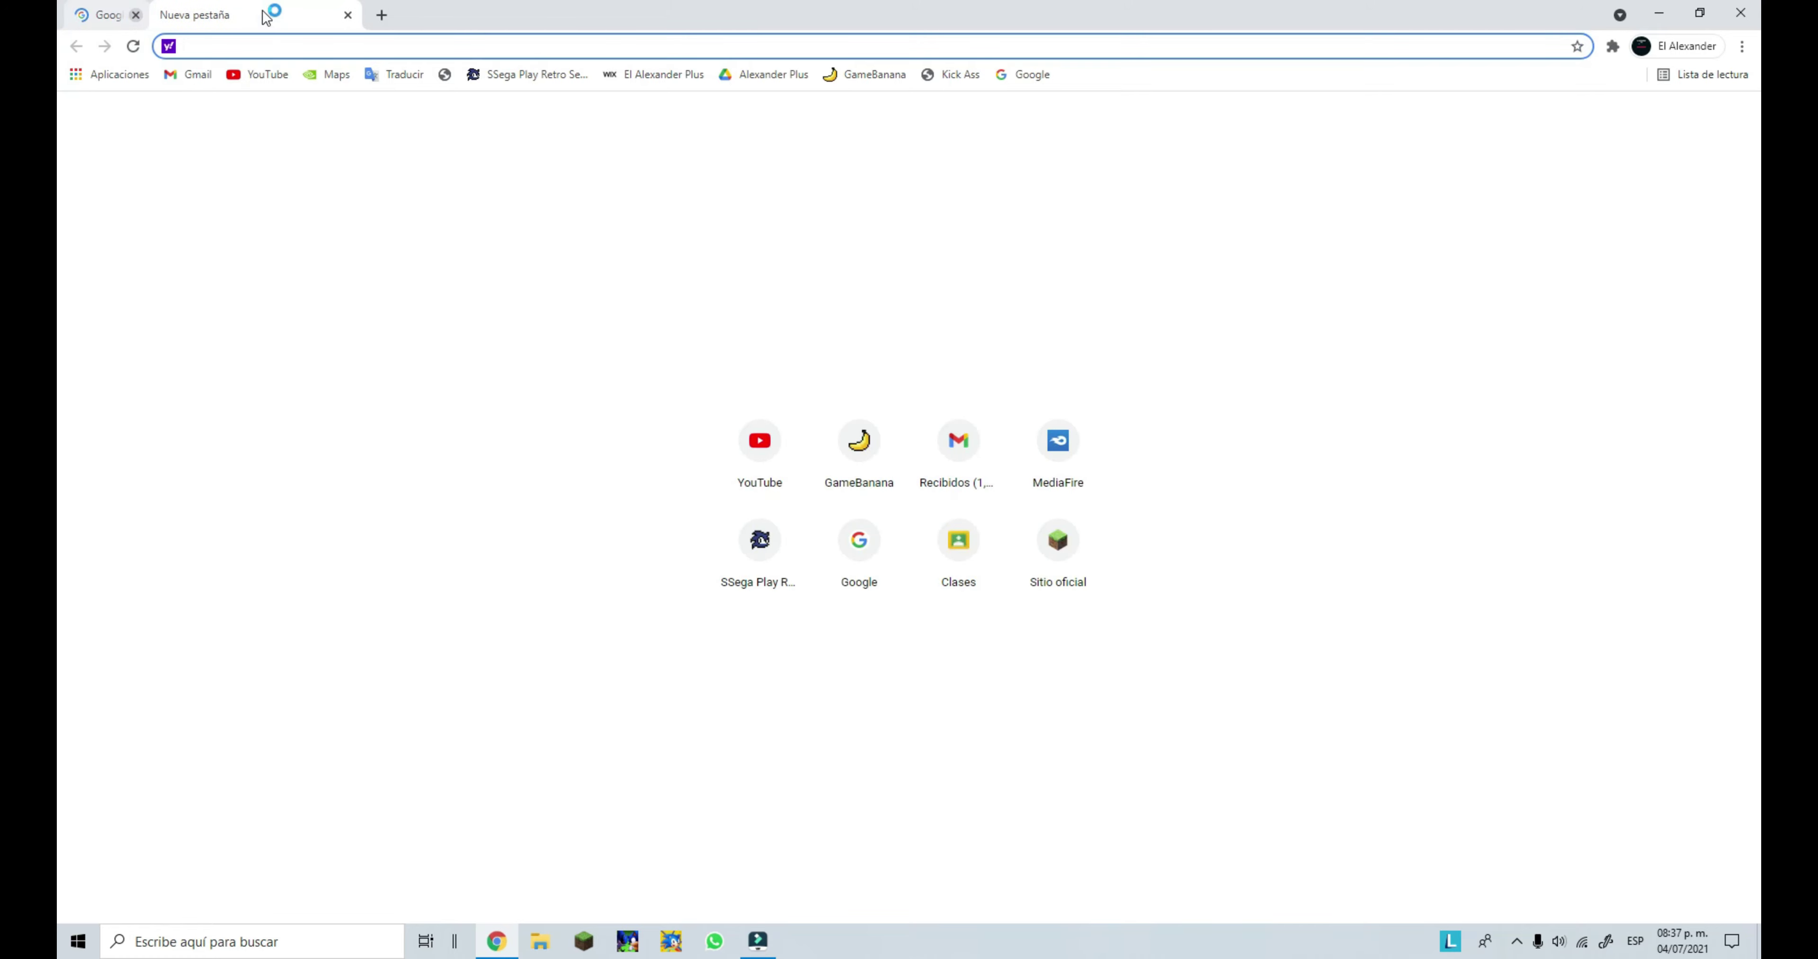
click(263, 15)
text(gamebanana.com)
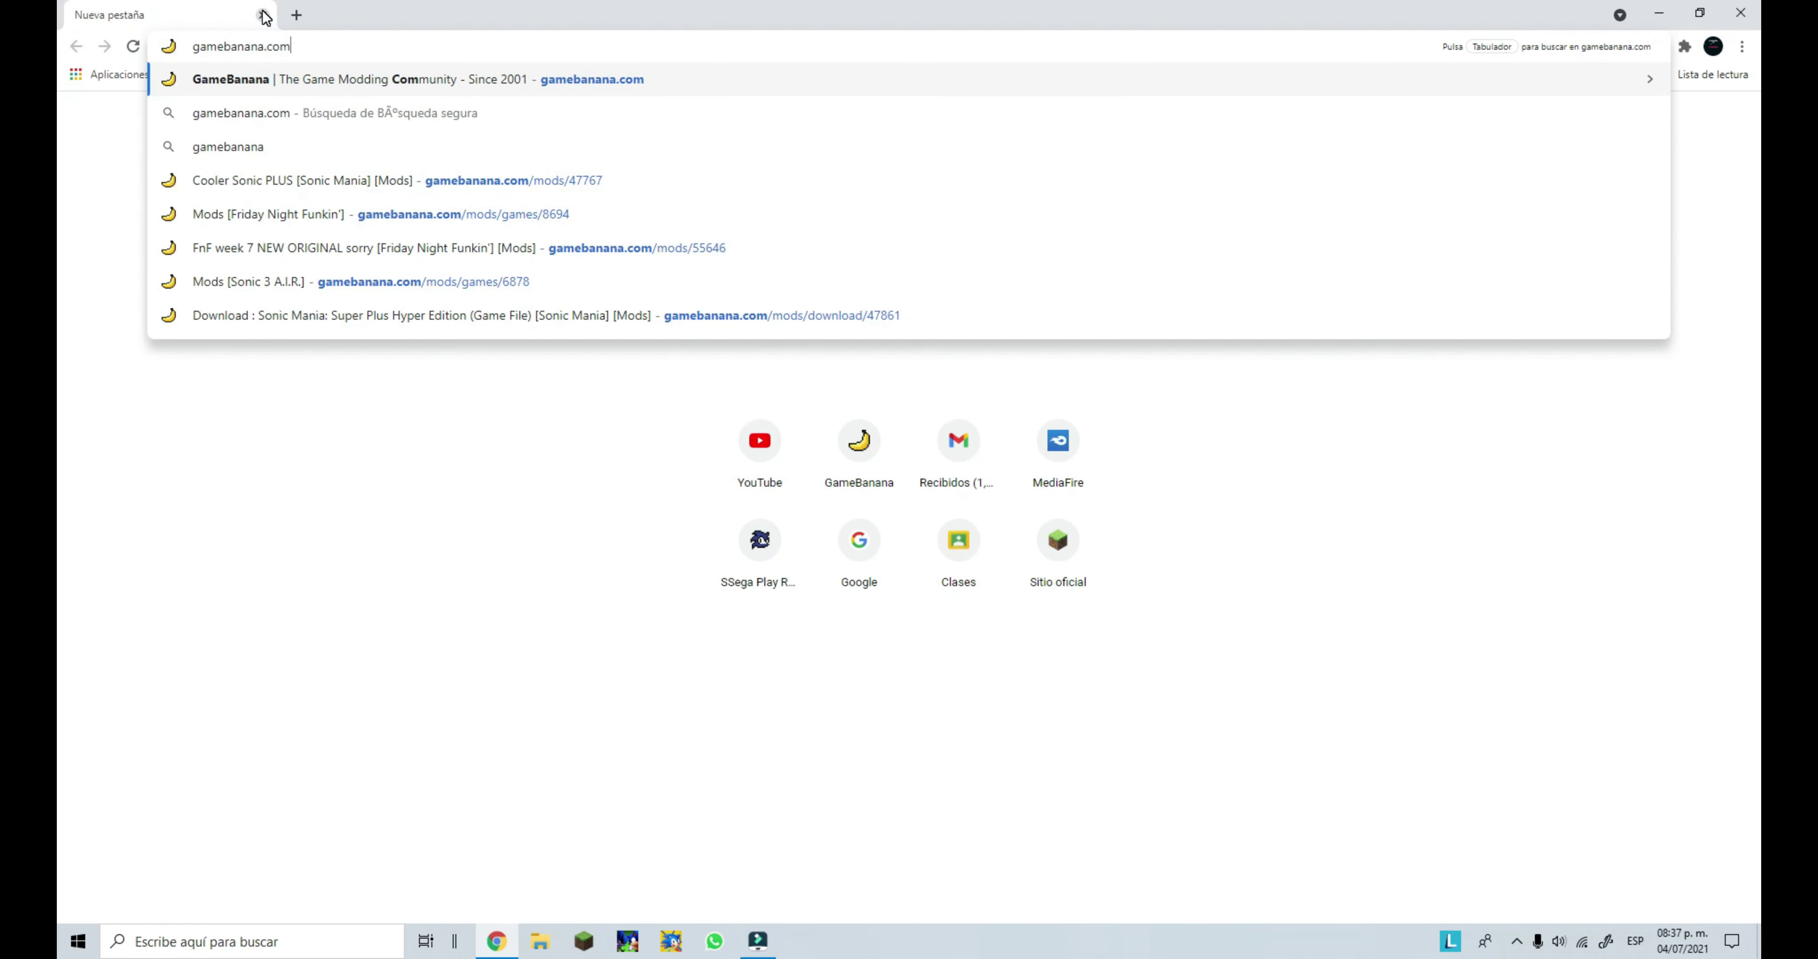
key(Return)
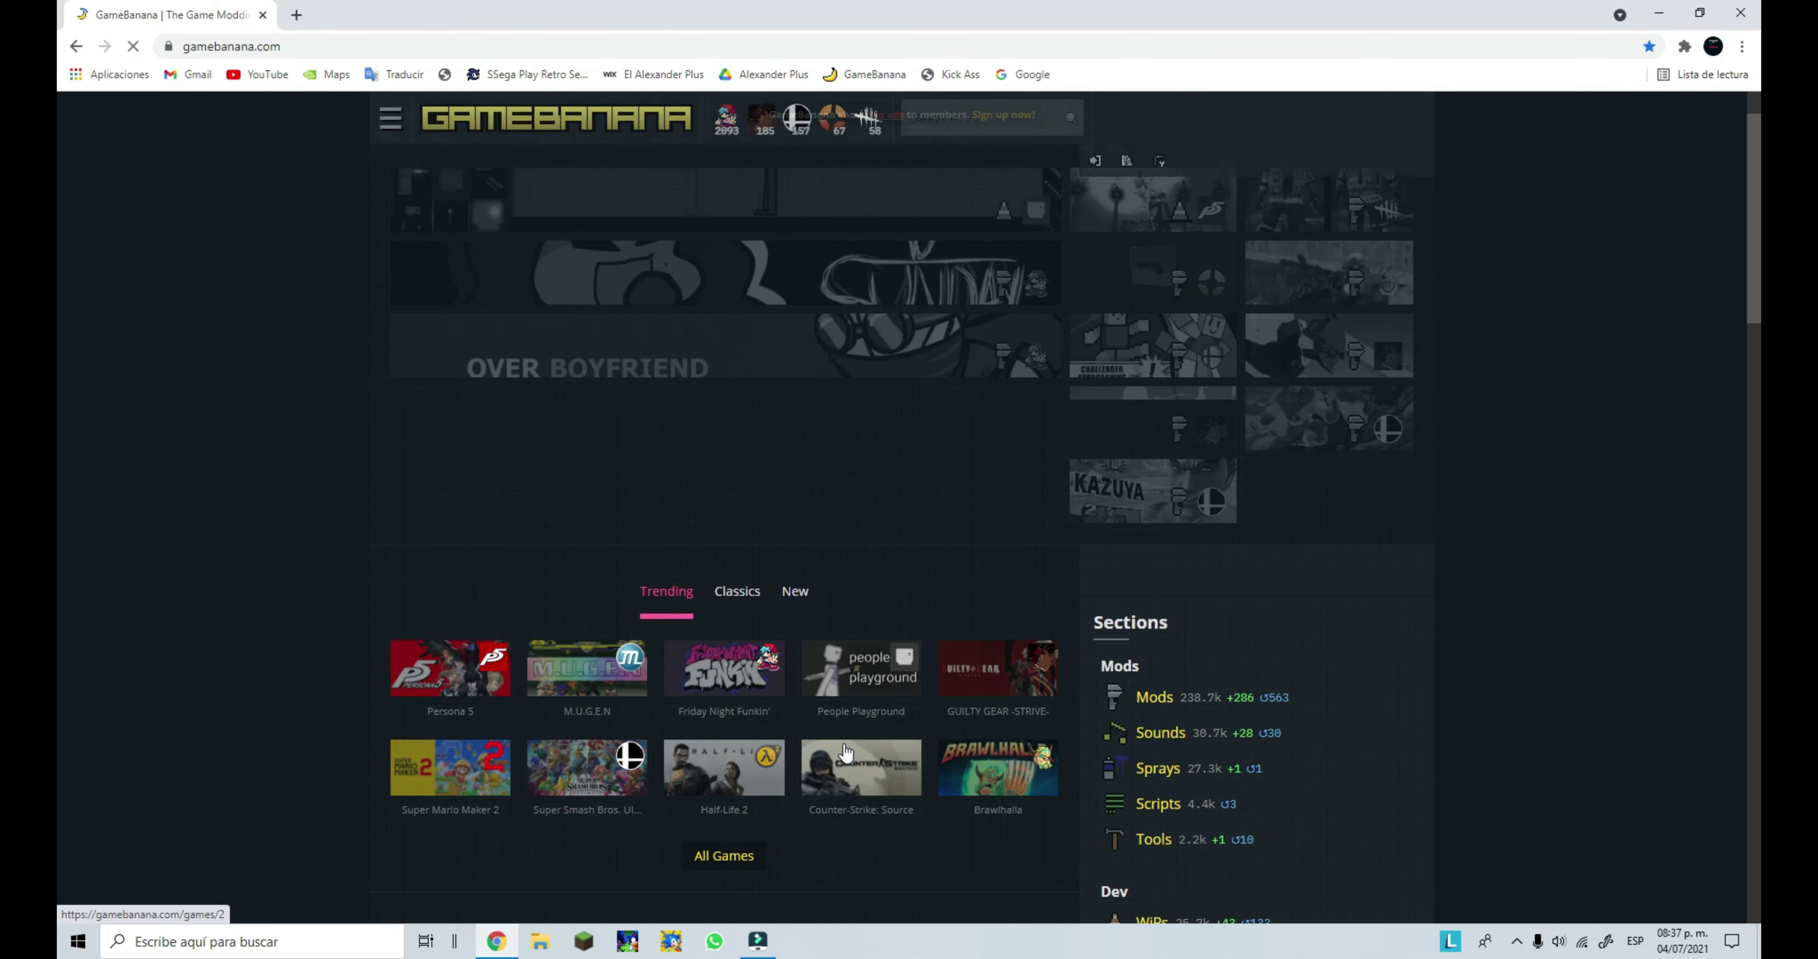
Look through GameBanana's Trending and Classics game lists for Sonic Mania
click(728, 557)
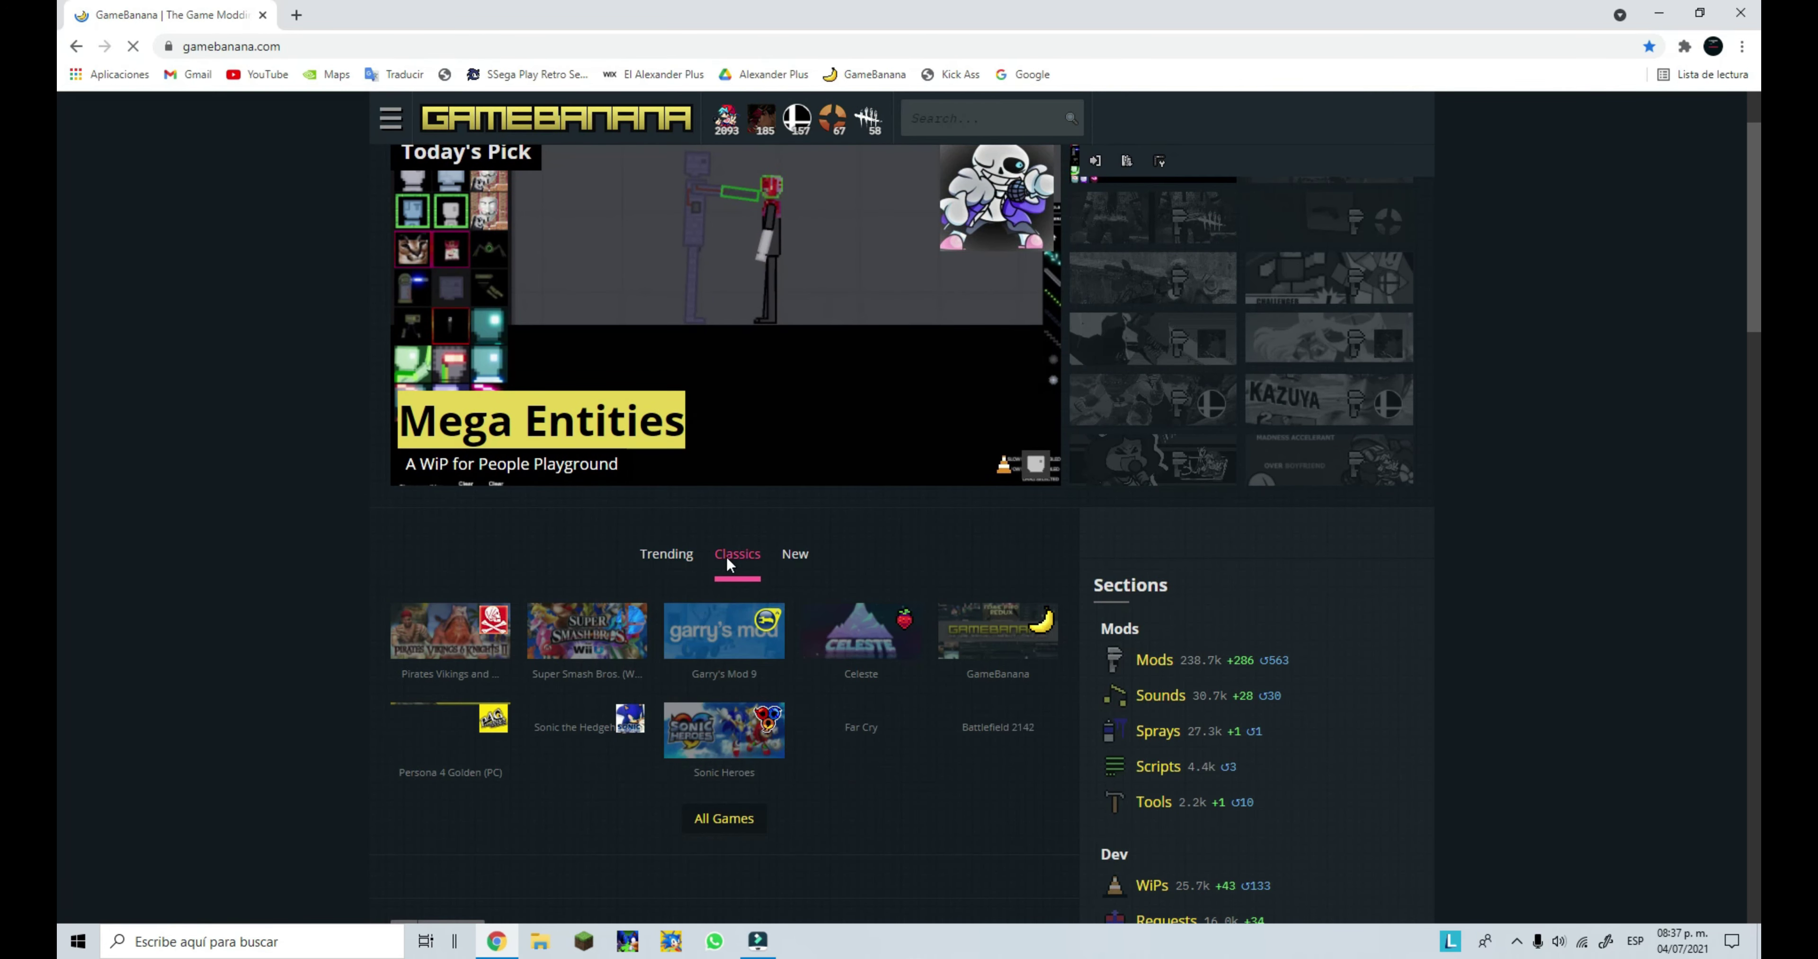
click(688, 554)
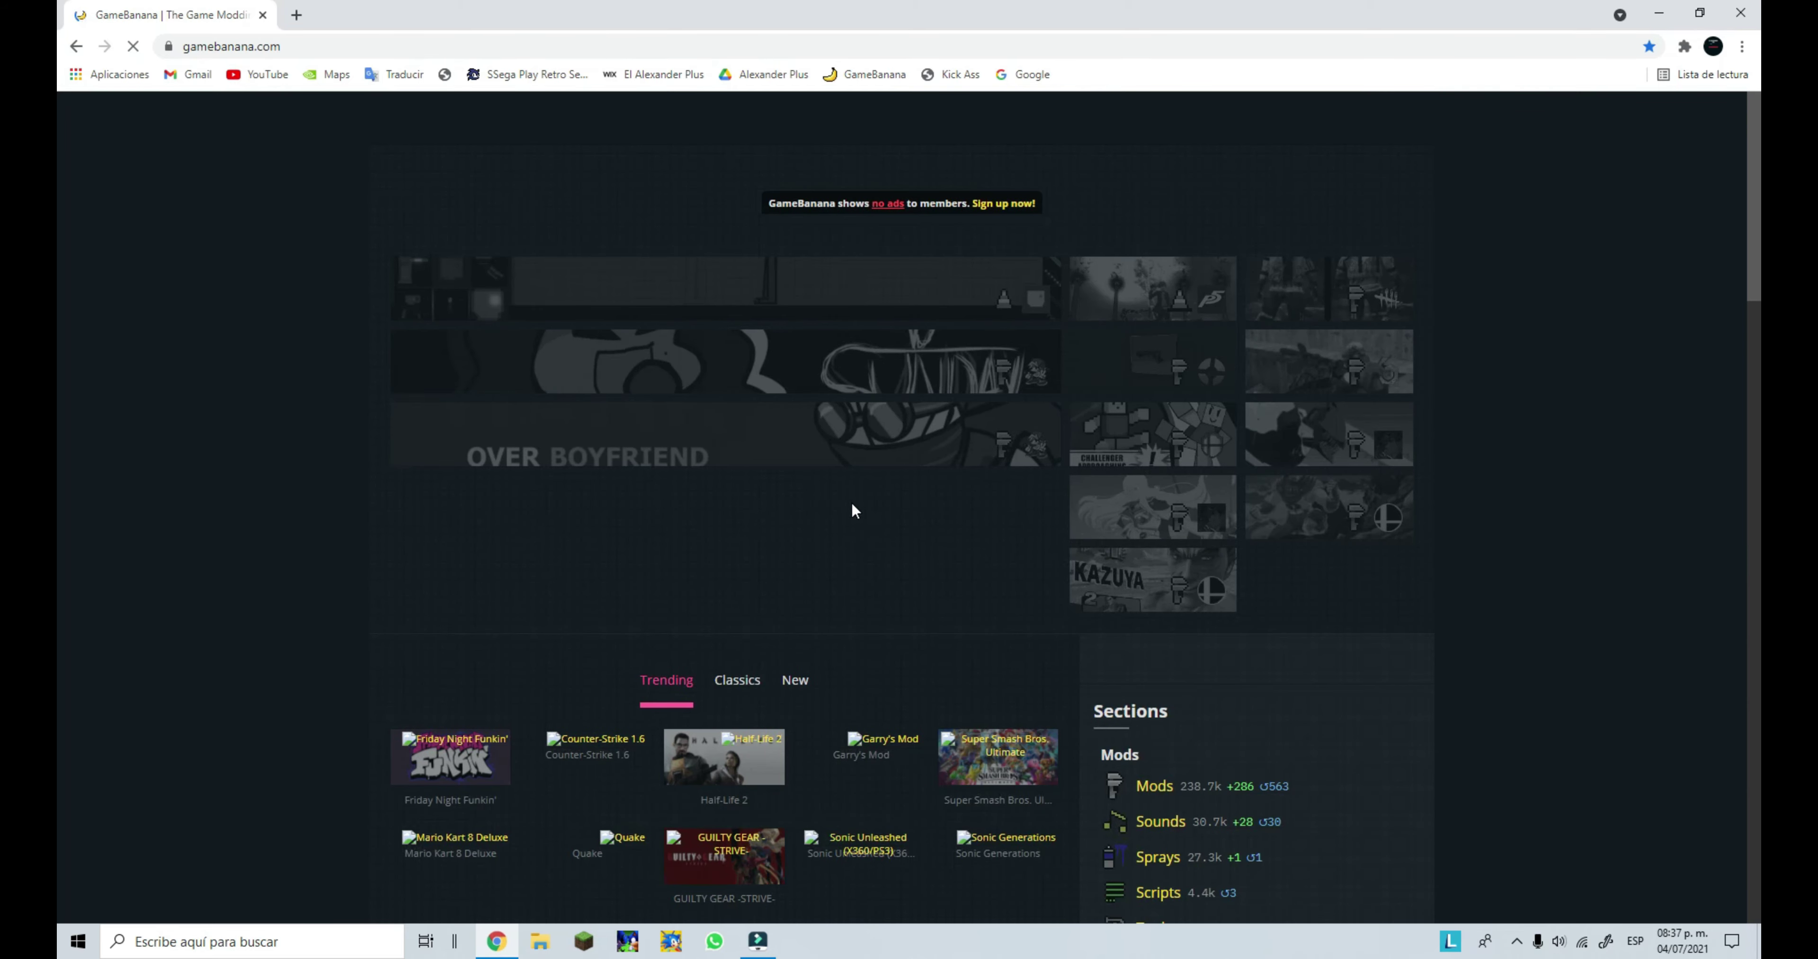
scroll(833, 522, down, 2)
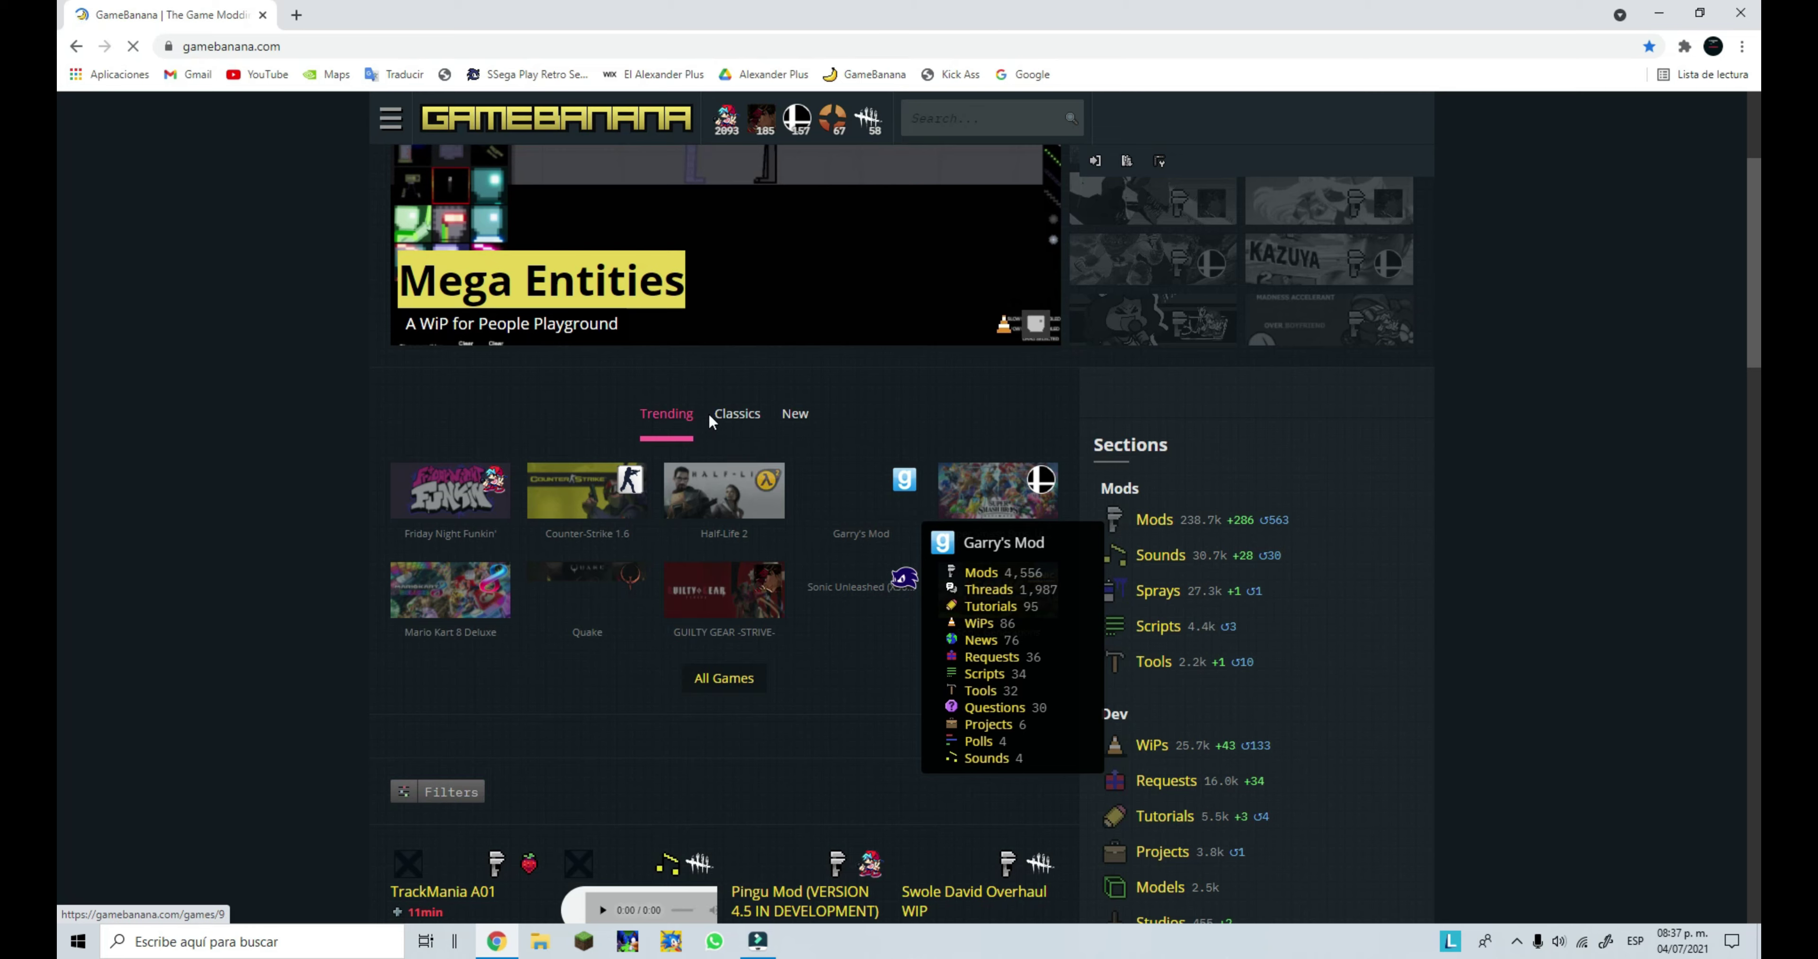
click(724, 416)
click(668, 421)
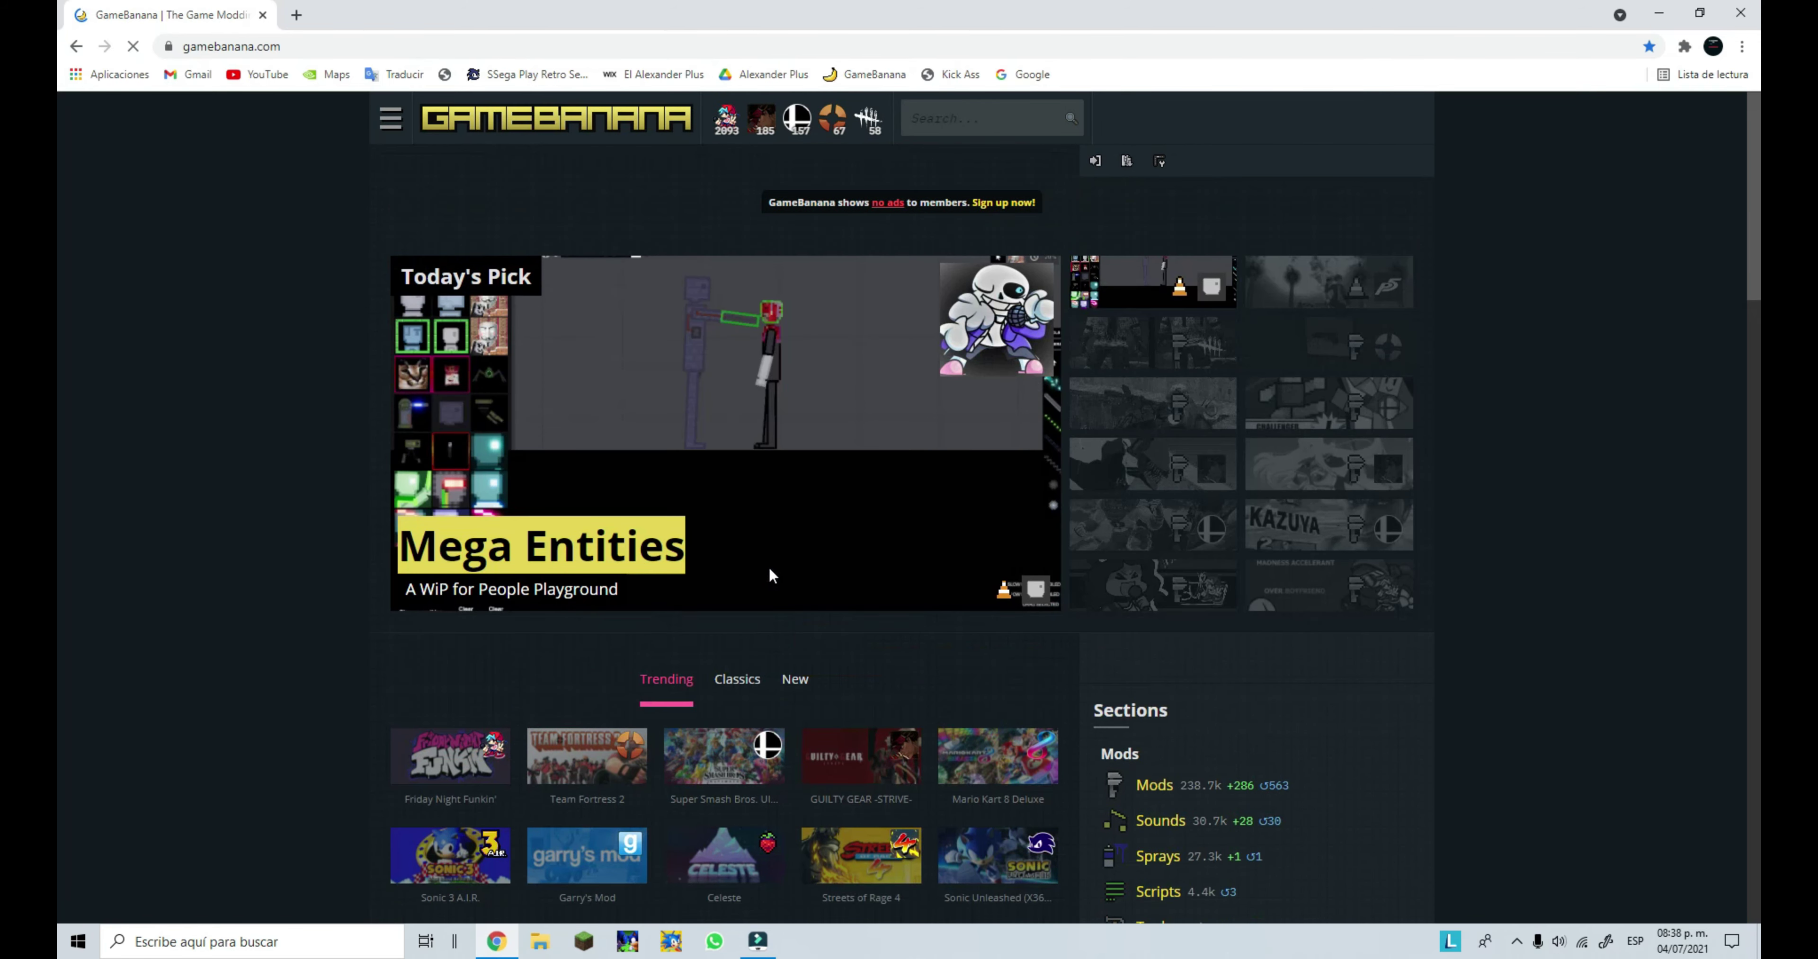
click(749, 688)
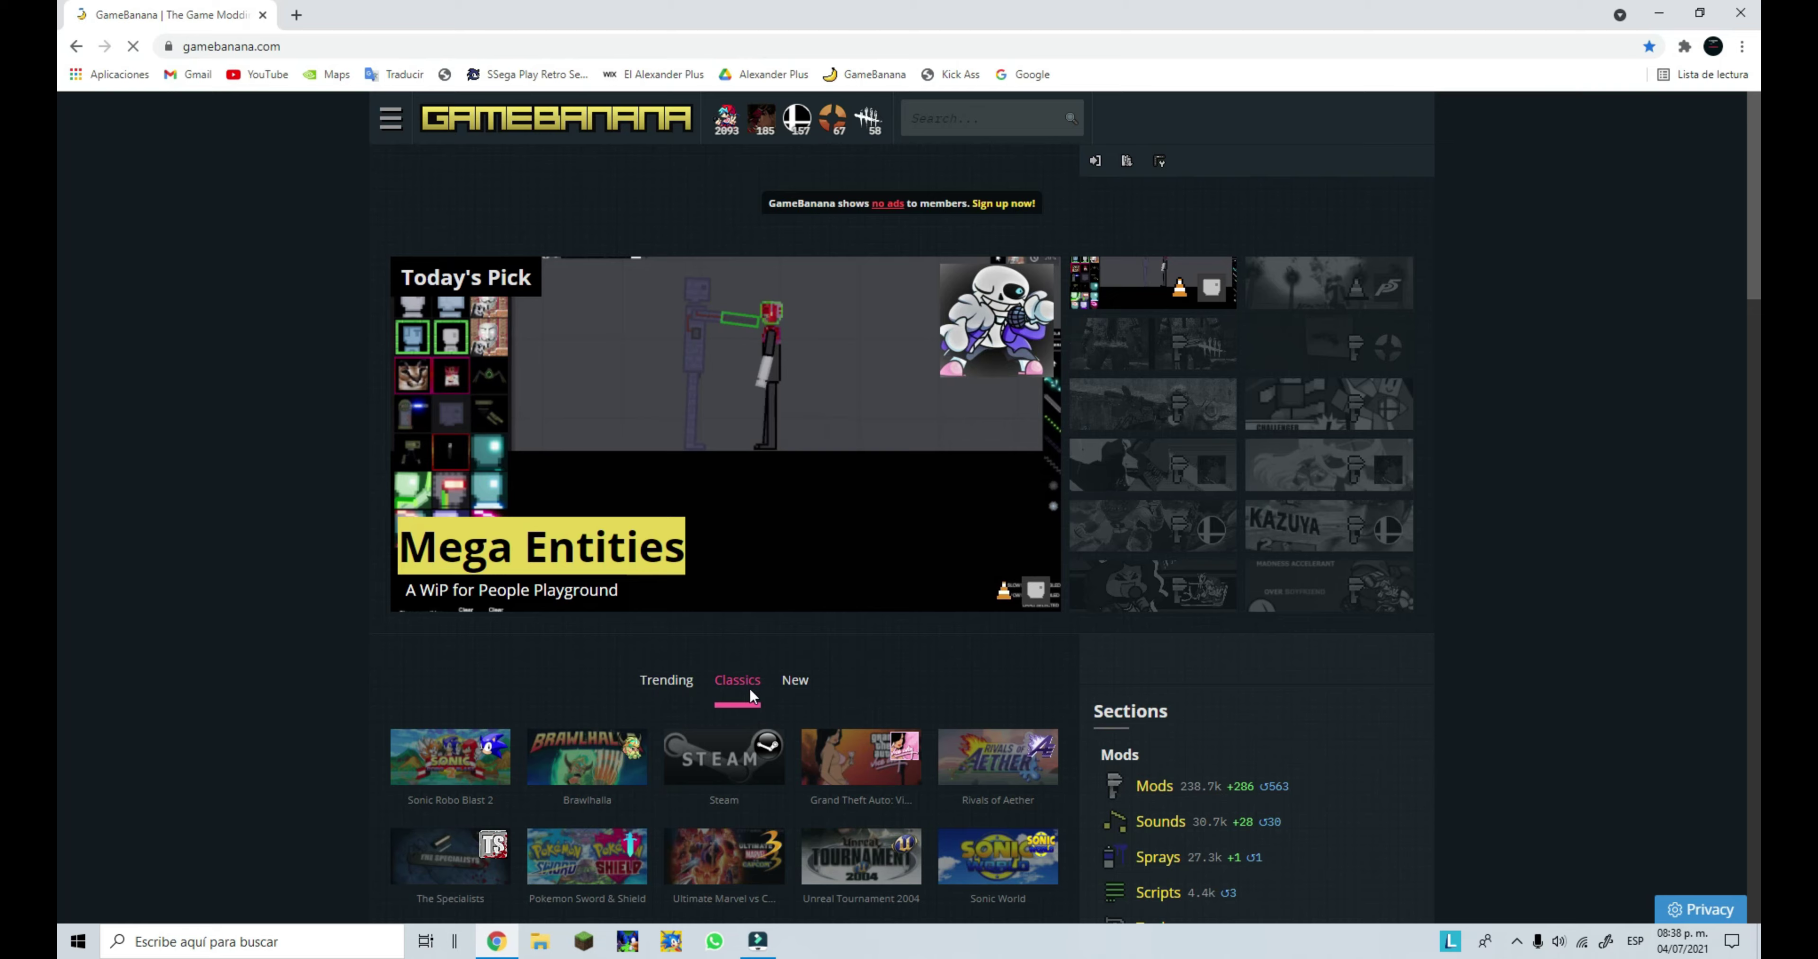
scroll(749, 687, down, 2)
click(664, 520)
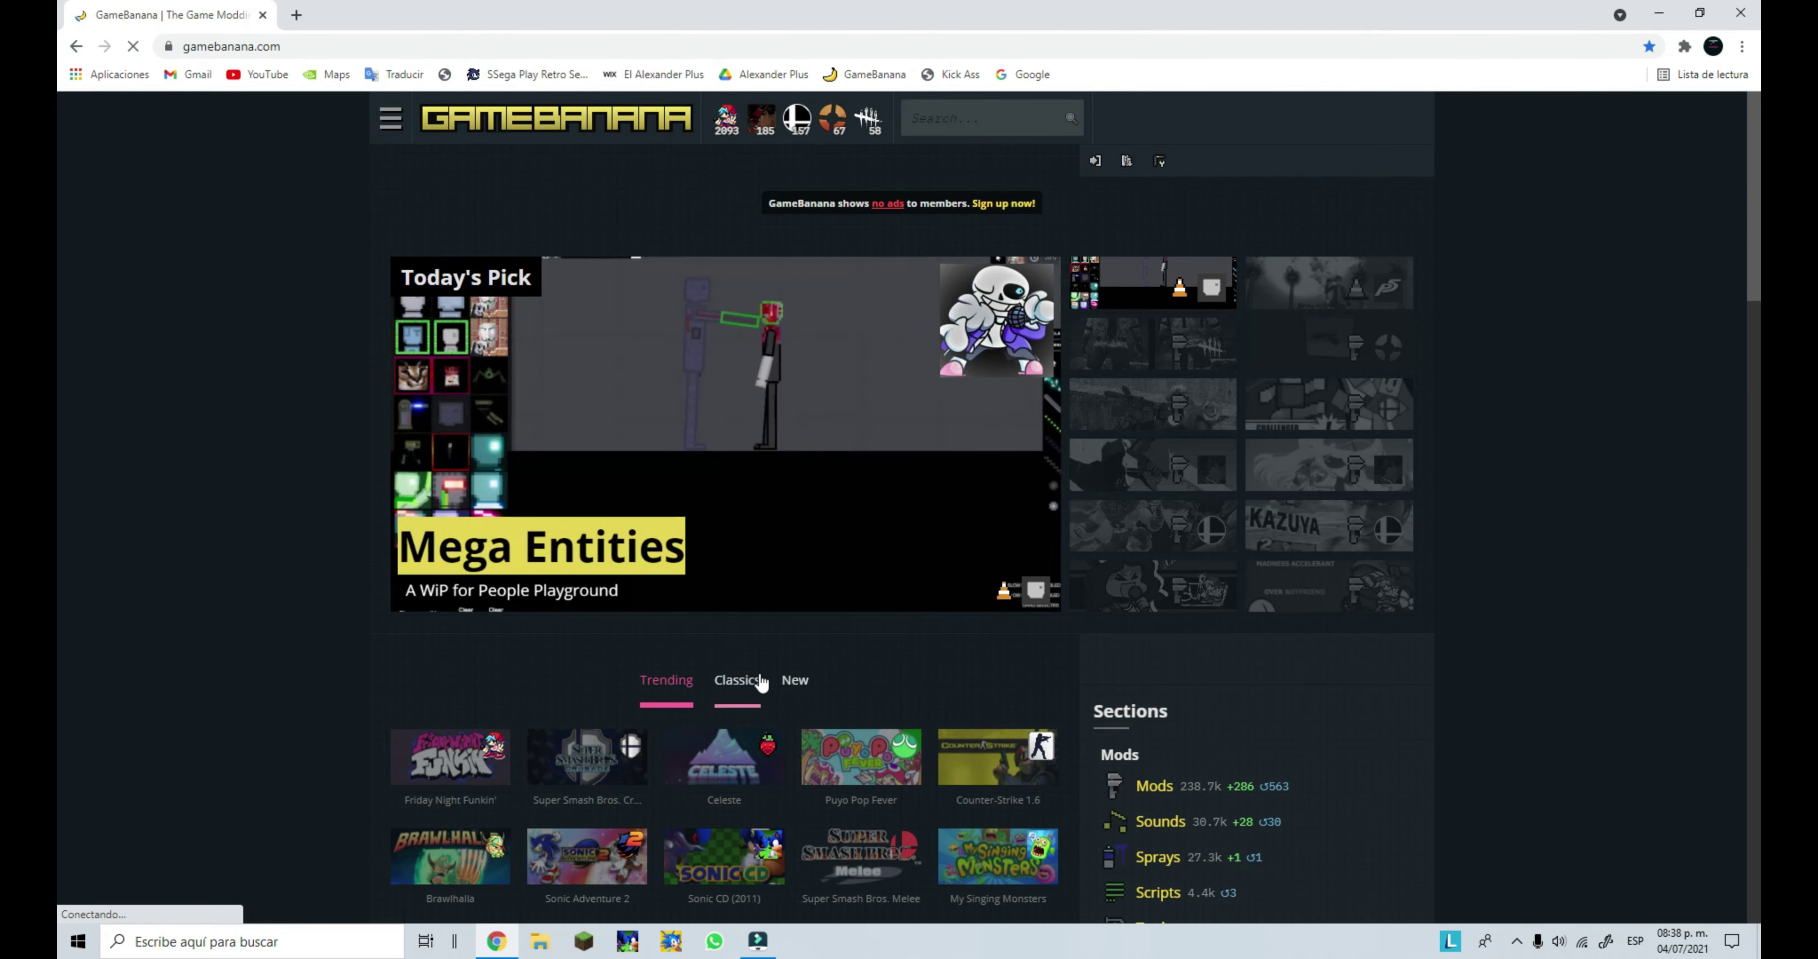
click(754, 680)
click(656, 687)
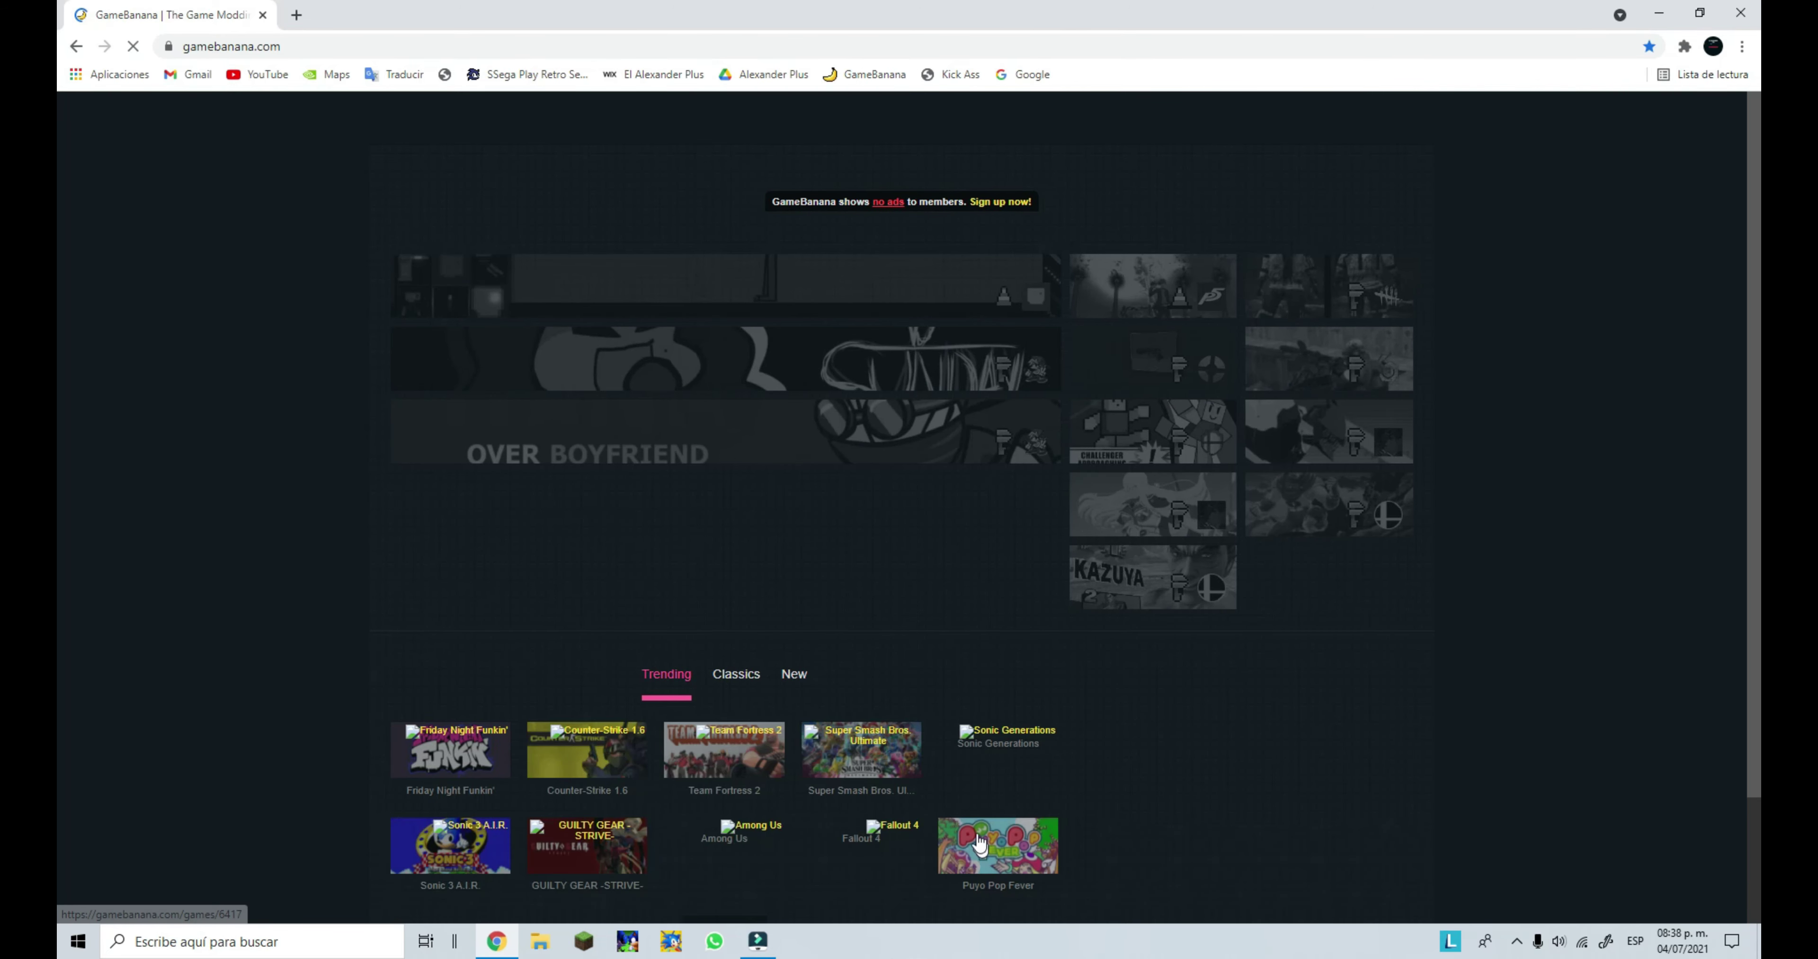
scroll(830, 784, down, 2)
scroll(830, 783, up, 3)
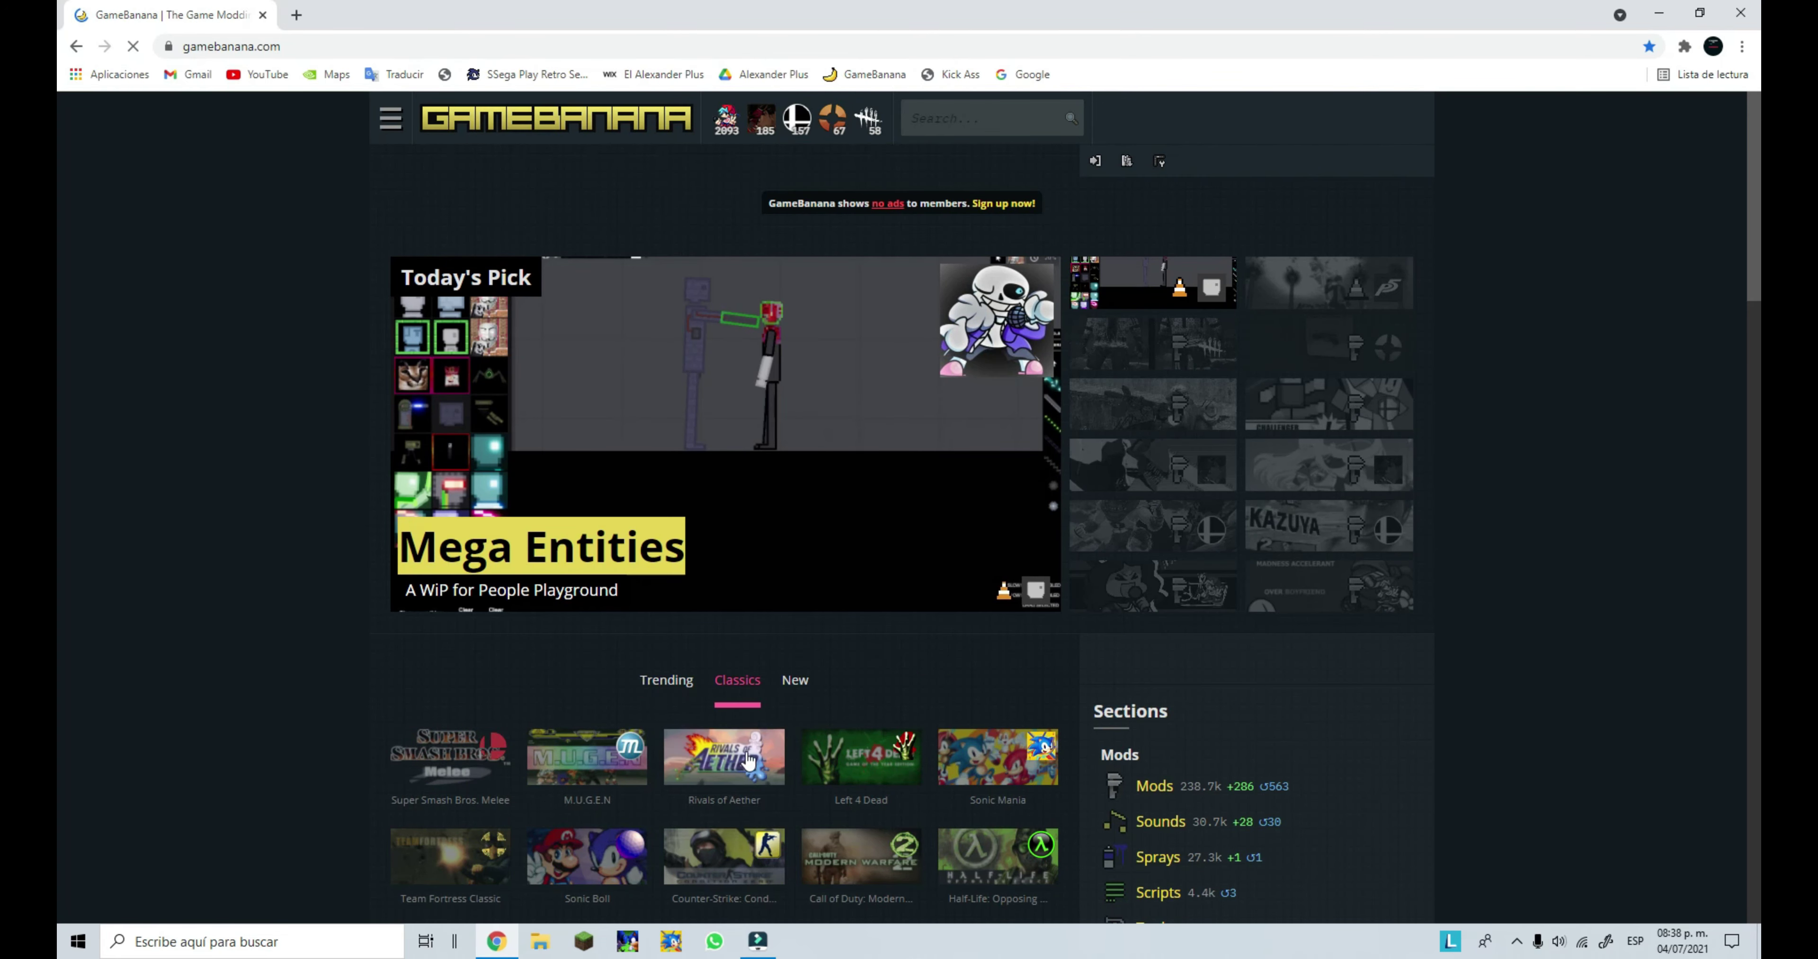
Open the Mods section for Sonic Mania from the Classics games and browse the listed mods
mouse_move(987, 785)
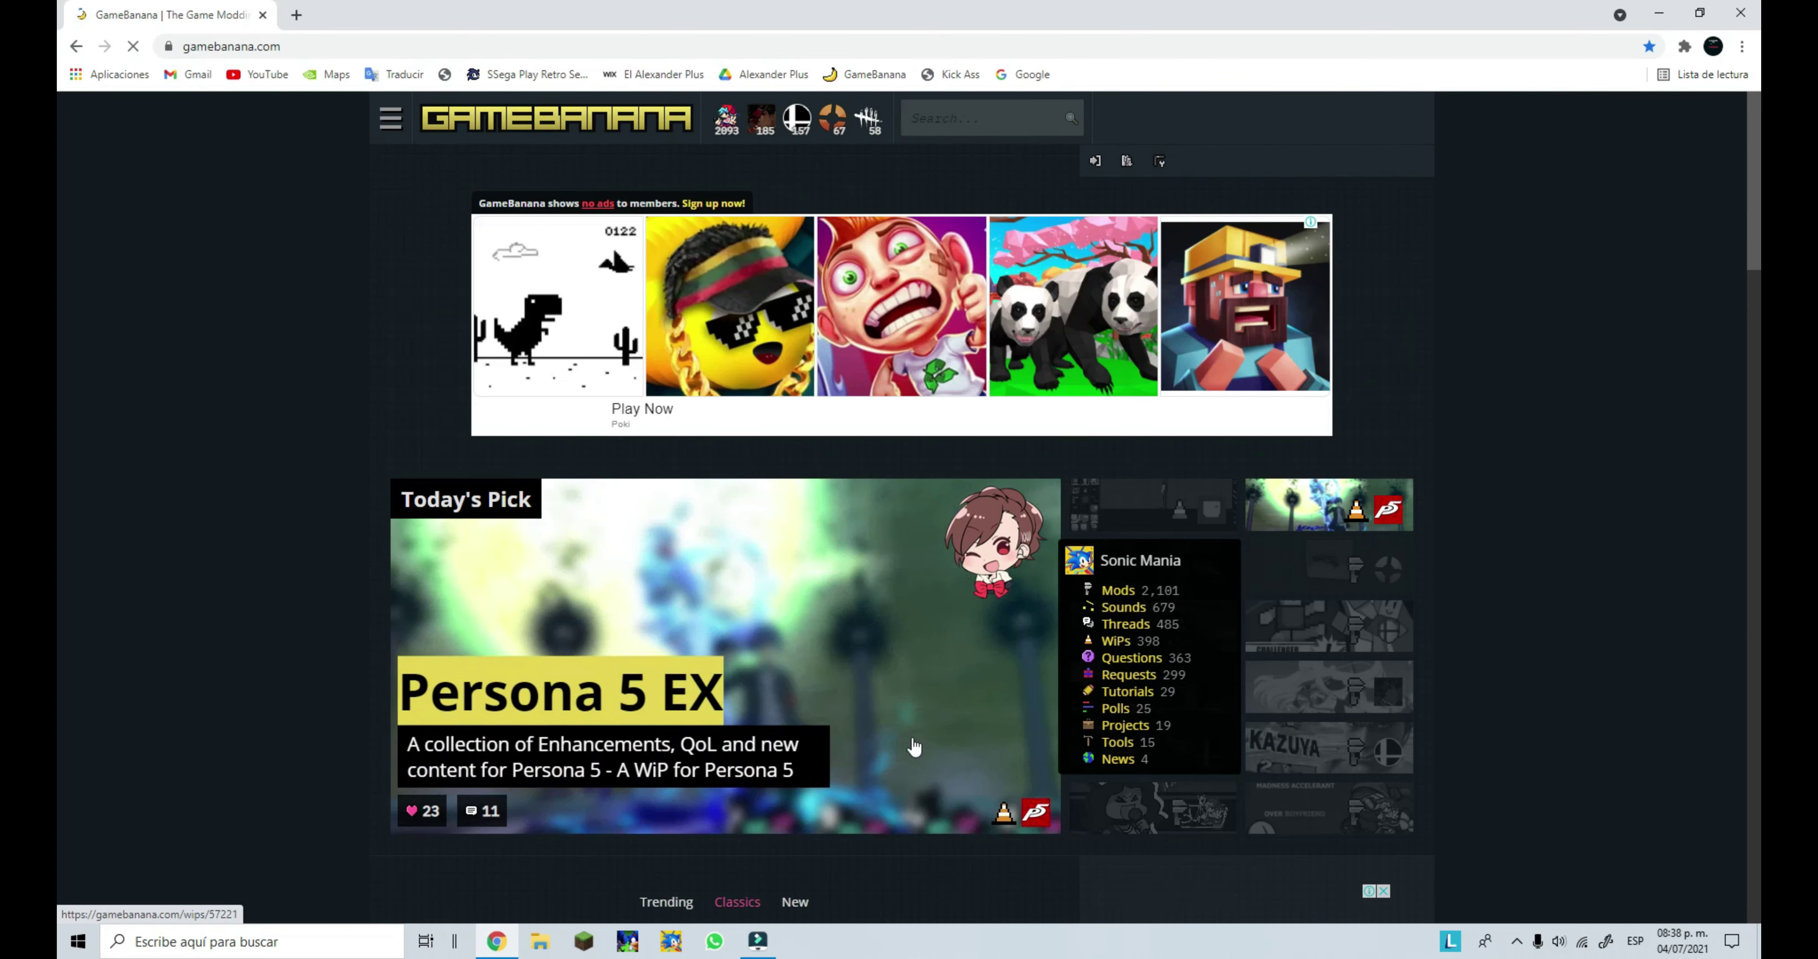
scroll(1044, 514, down, 6)
mouse_move(1021, 441)
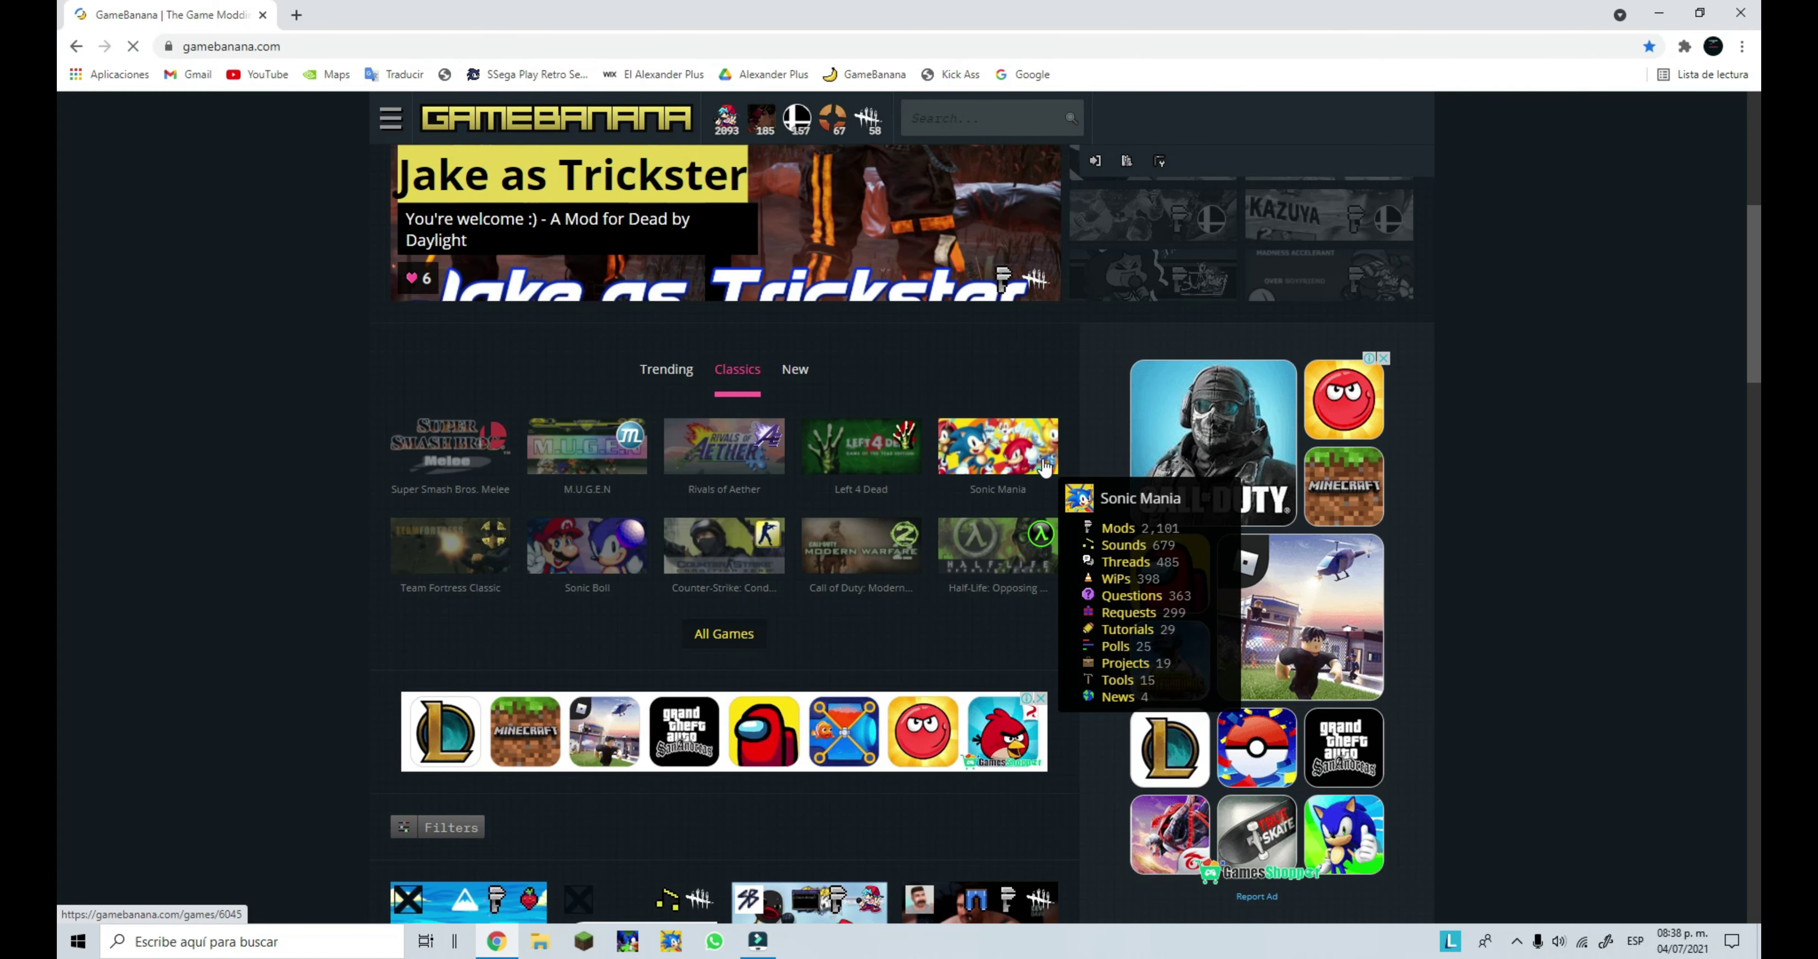
click(1099, 477)
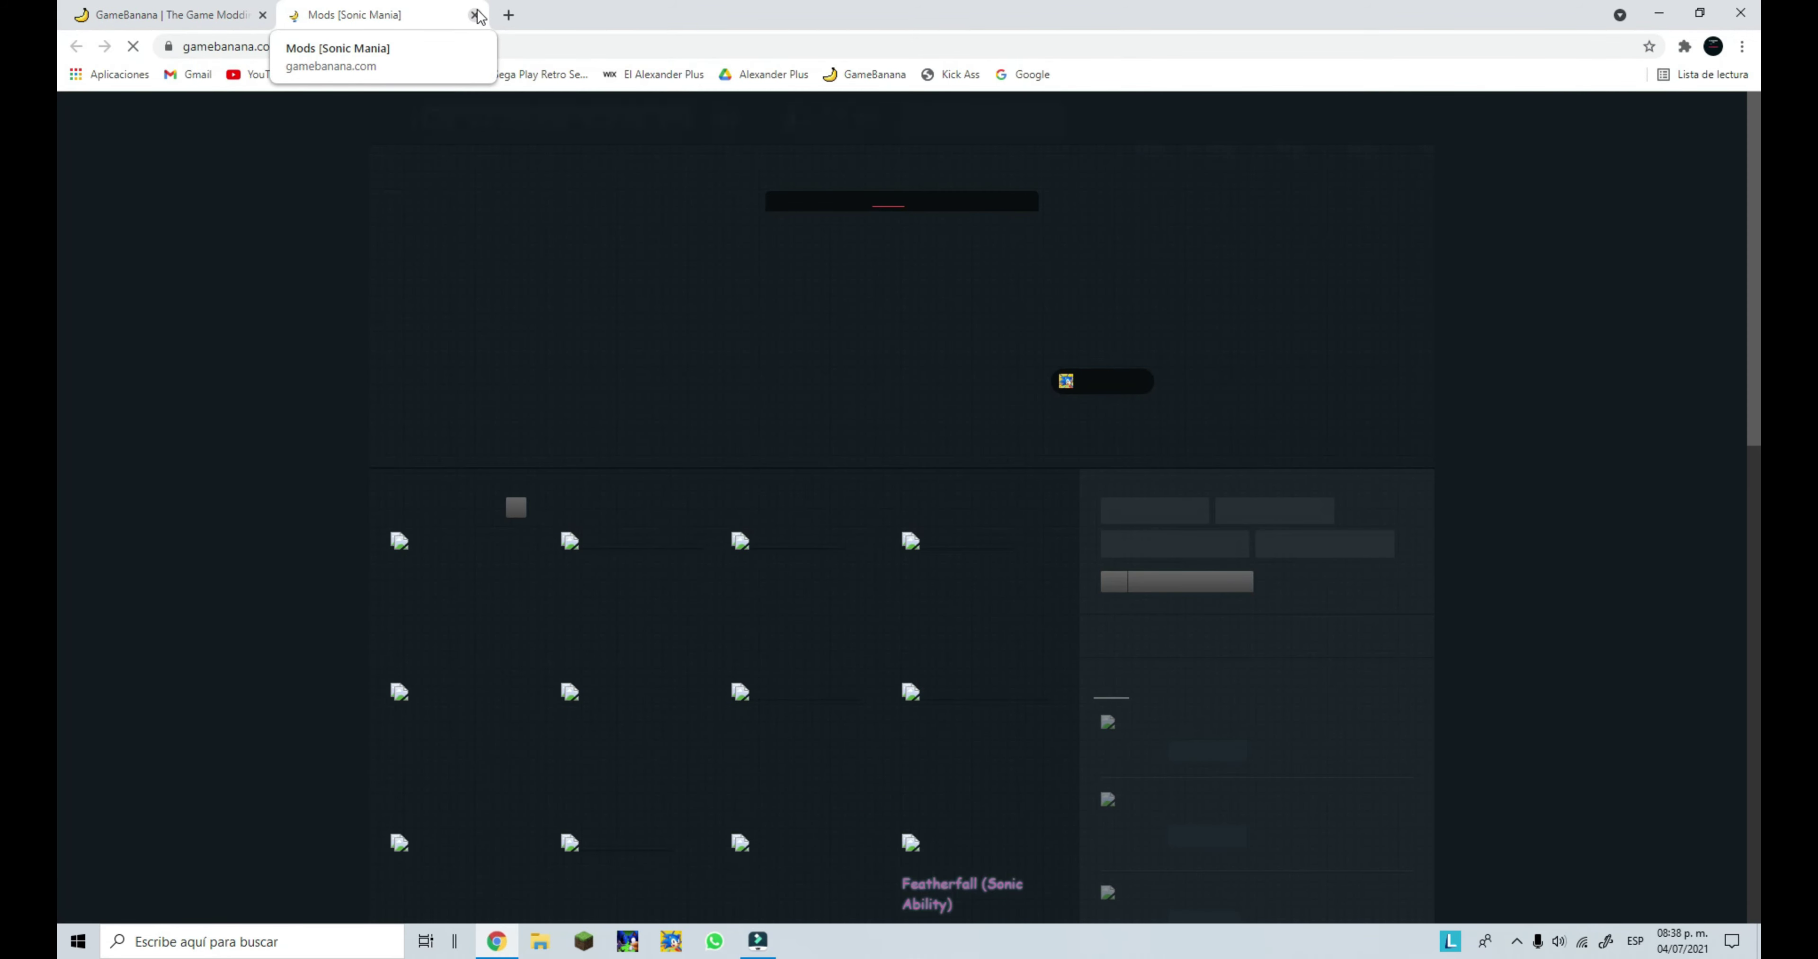
scroll(757, 141, down, 10)
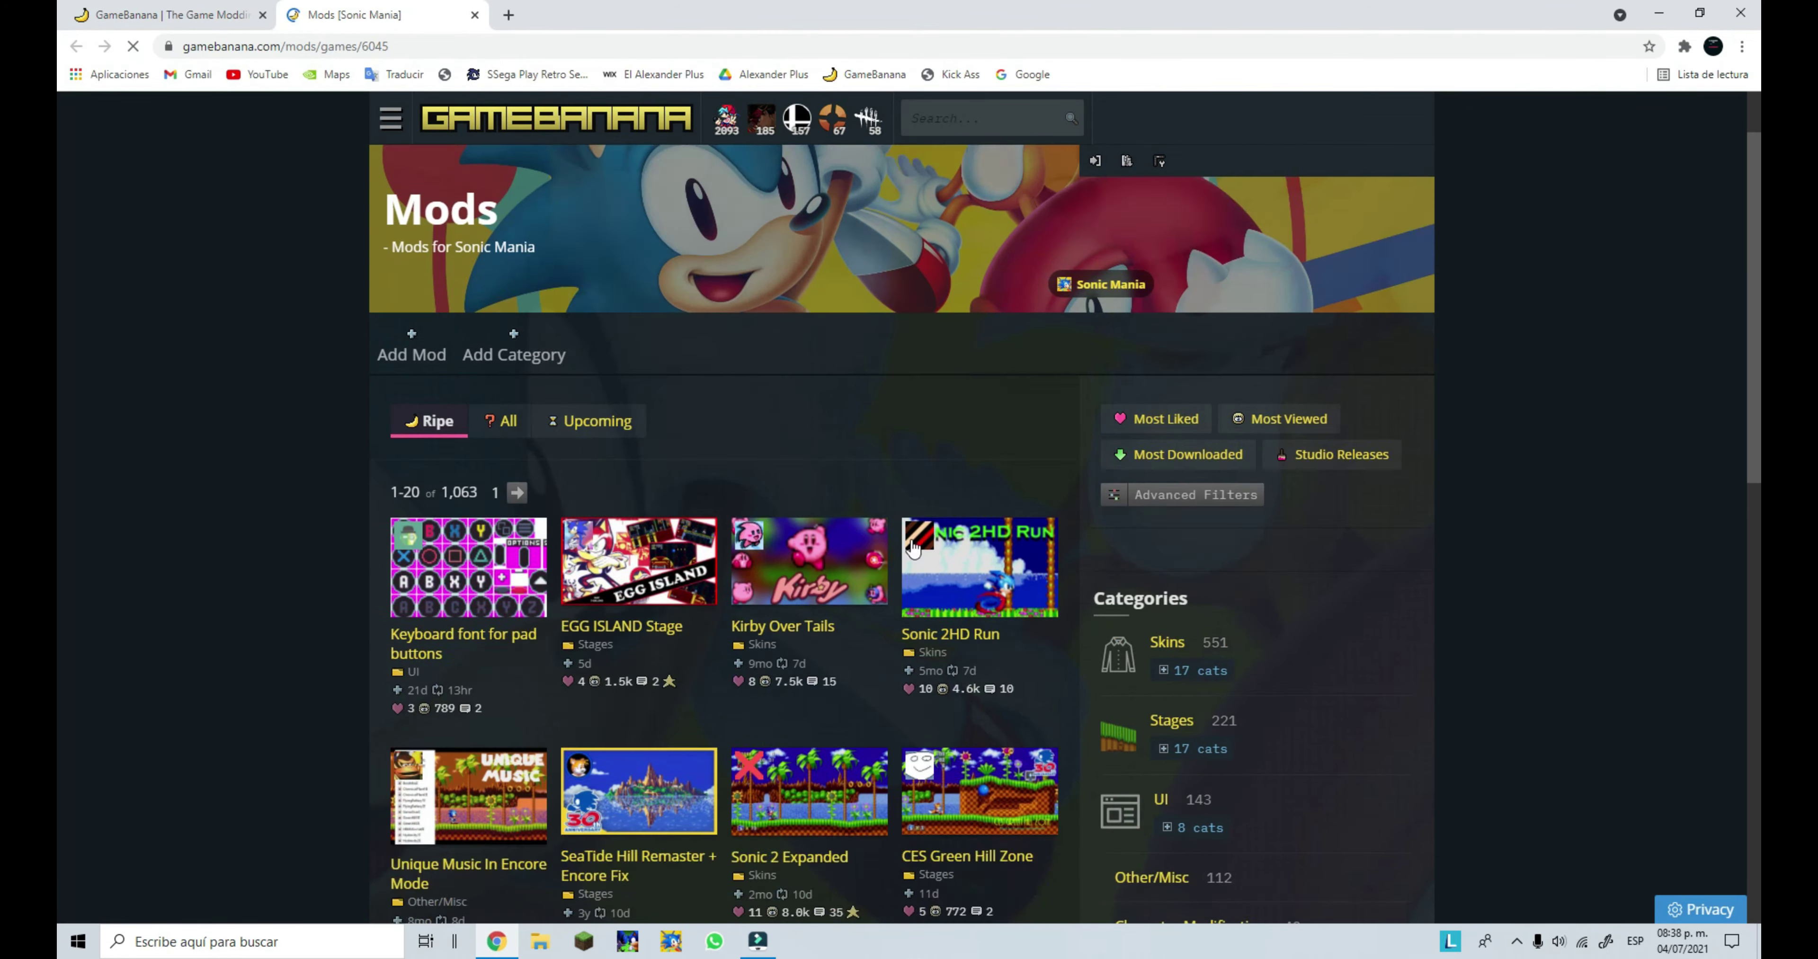
Open YouTube and close the GameBanana pages
click(509, 16)
click(473, 13)
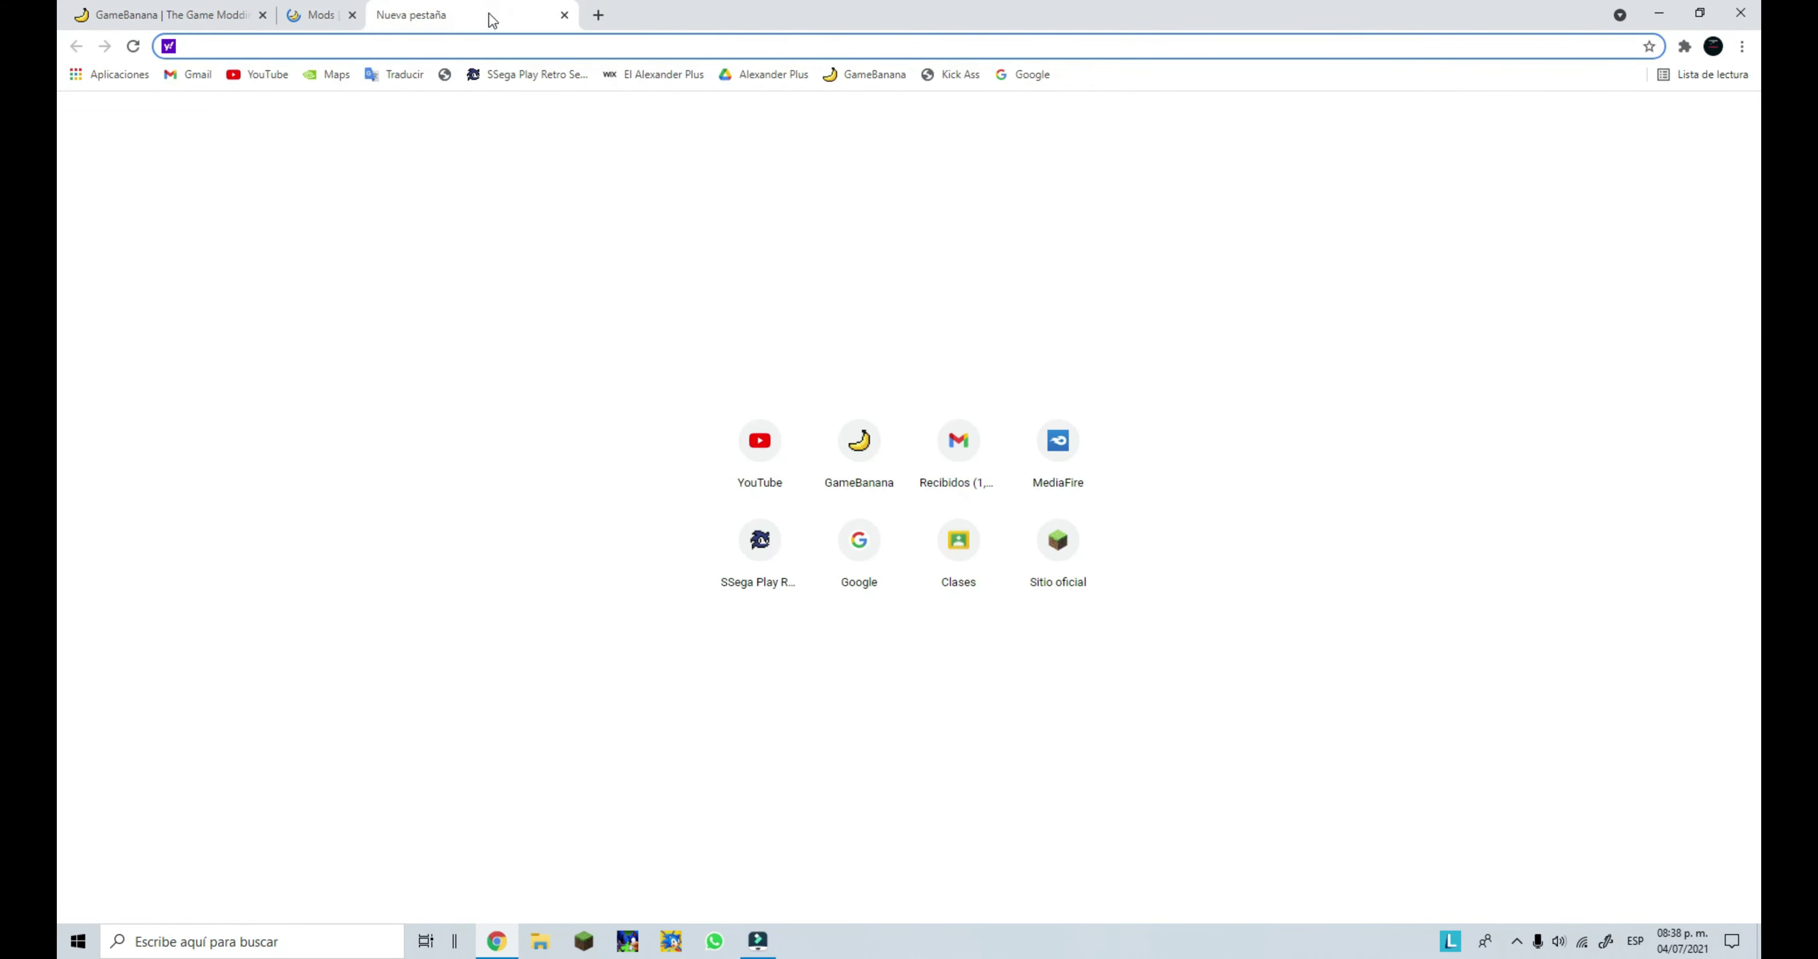
click(282, 74)
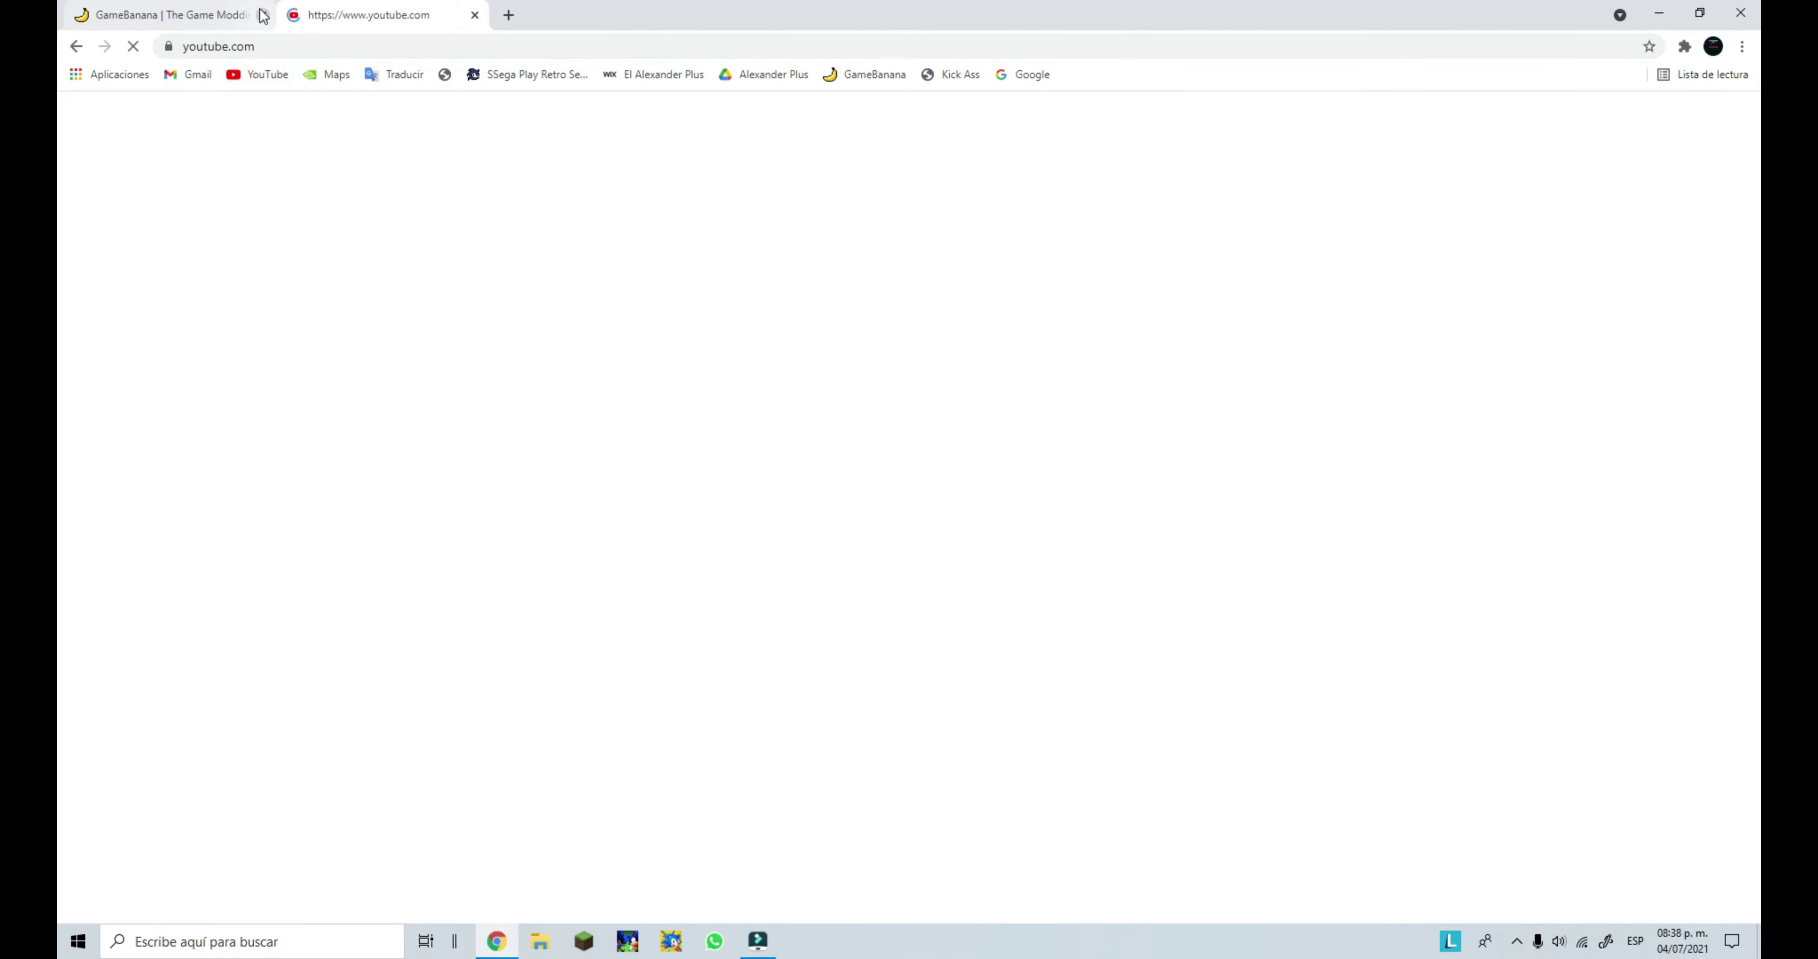
click(263, 14)
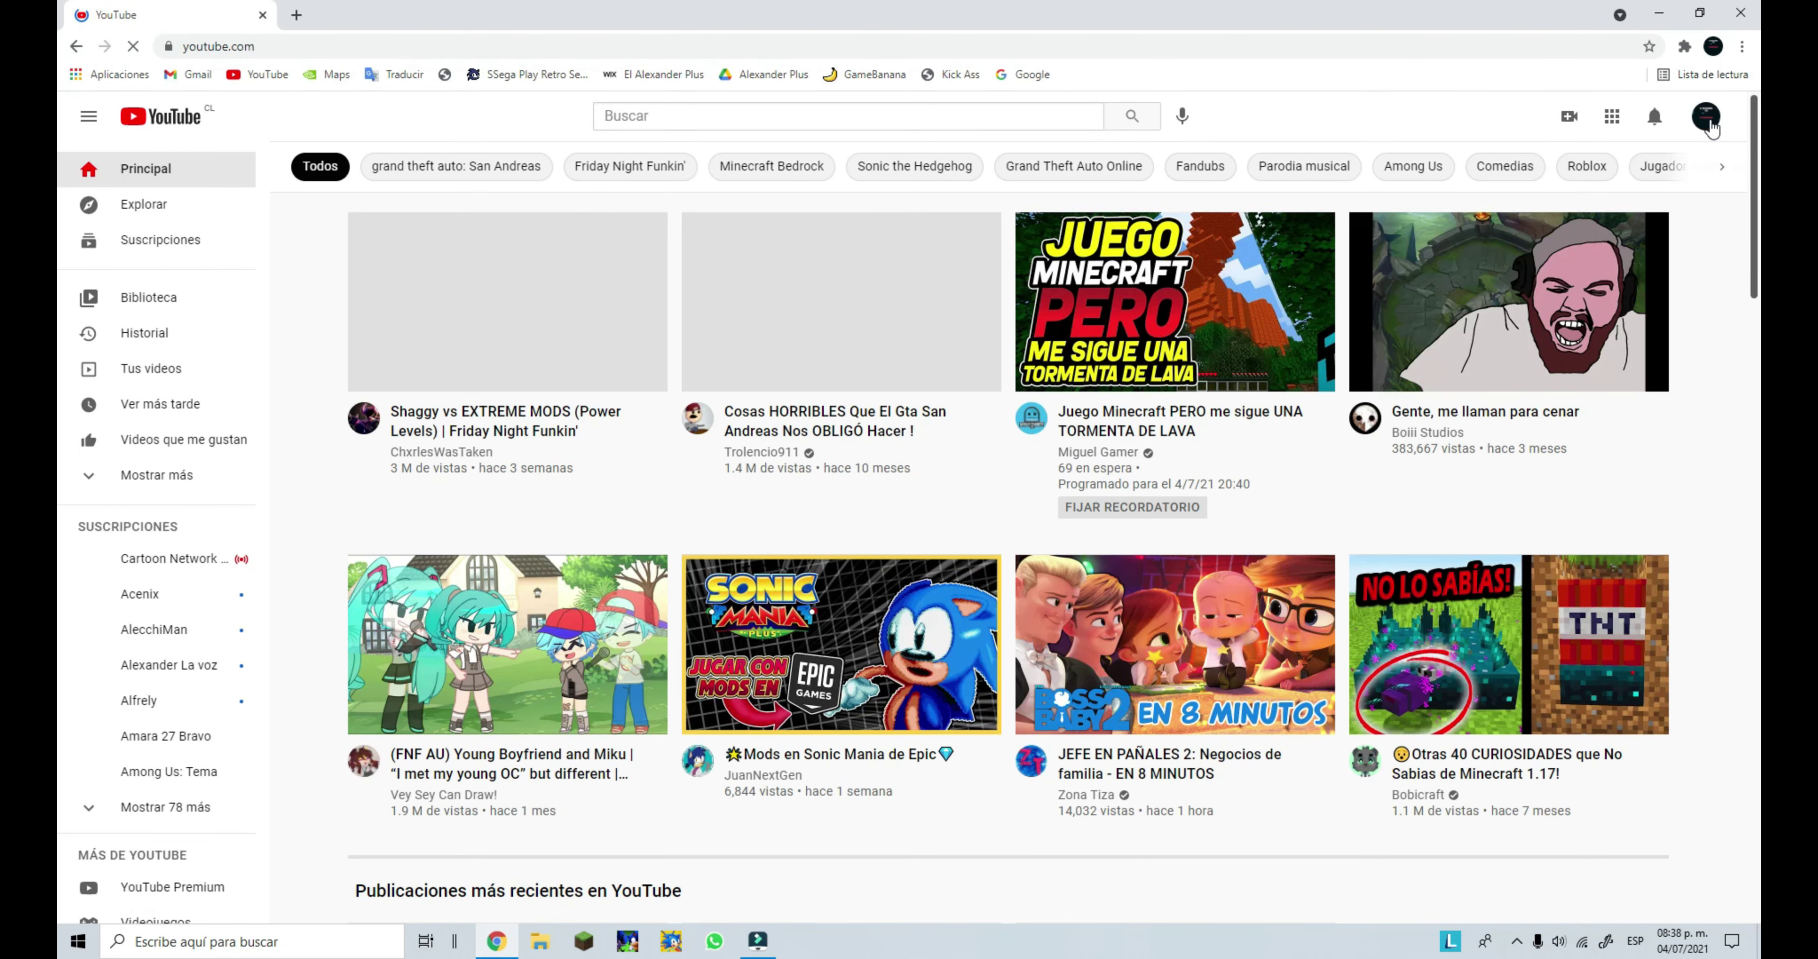
Go to the signed-in account's YouTube channel, browse its uploaded videos and open one of them
click(1708, 118)
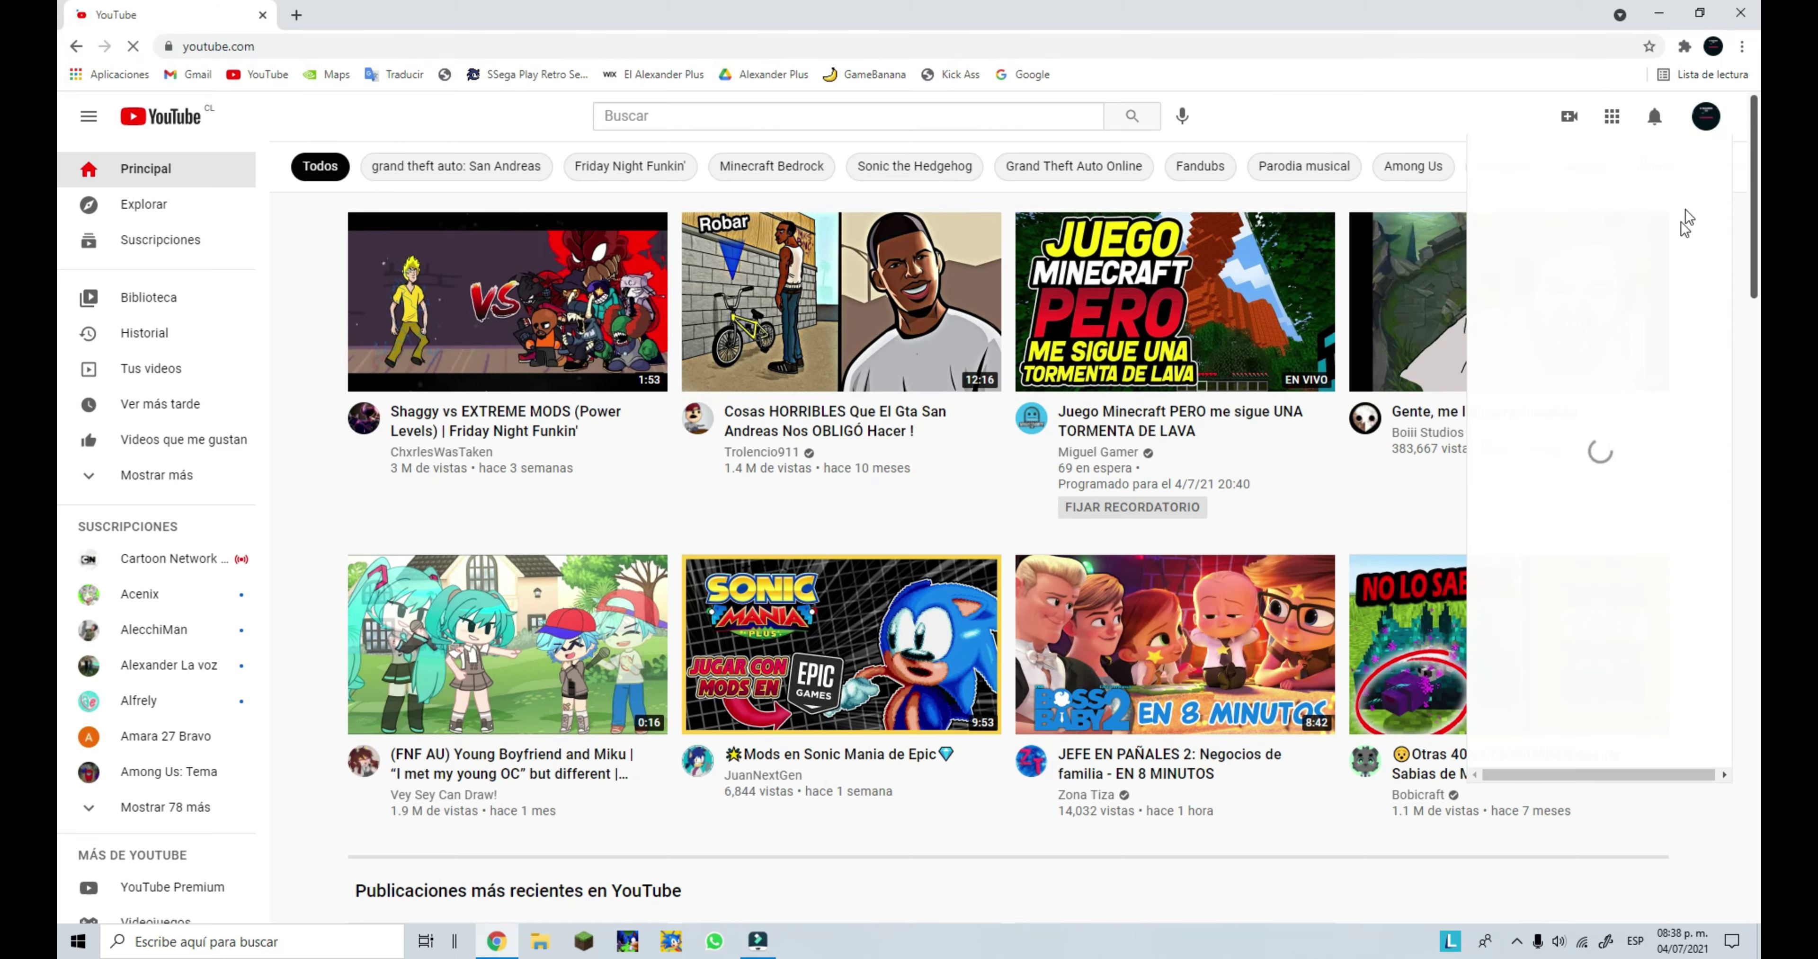
click(1629, 232)
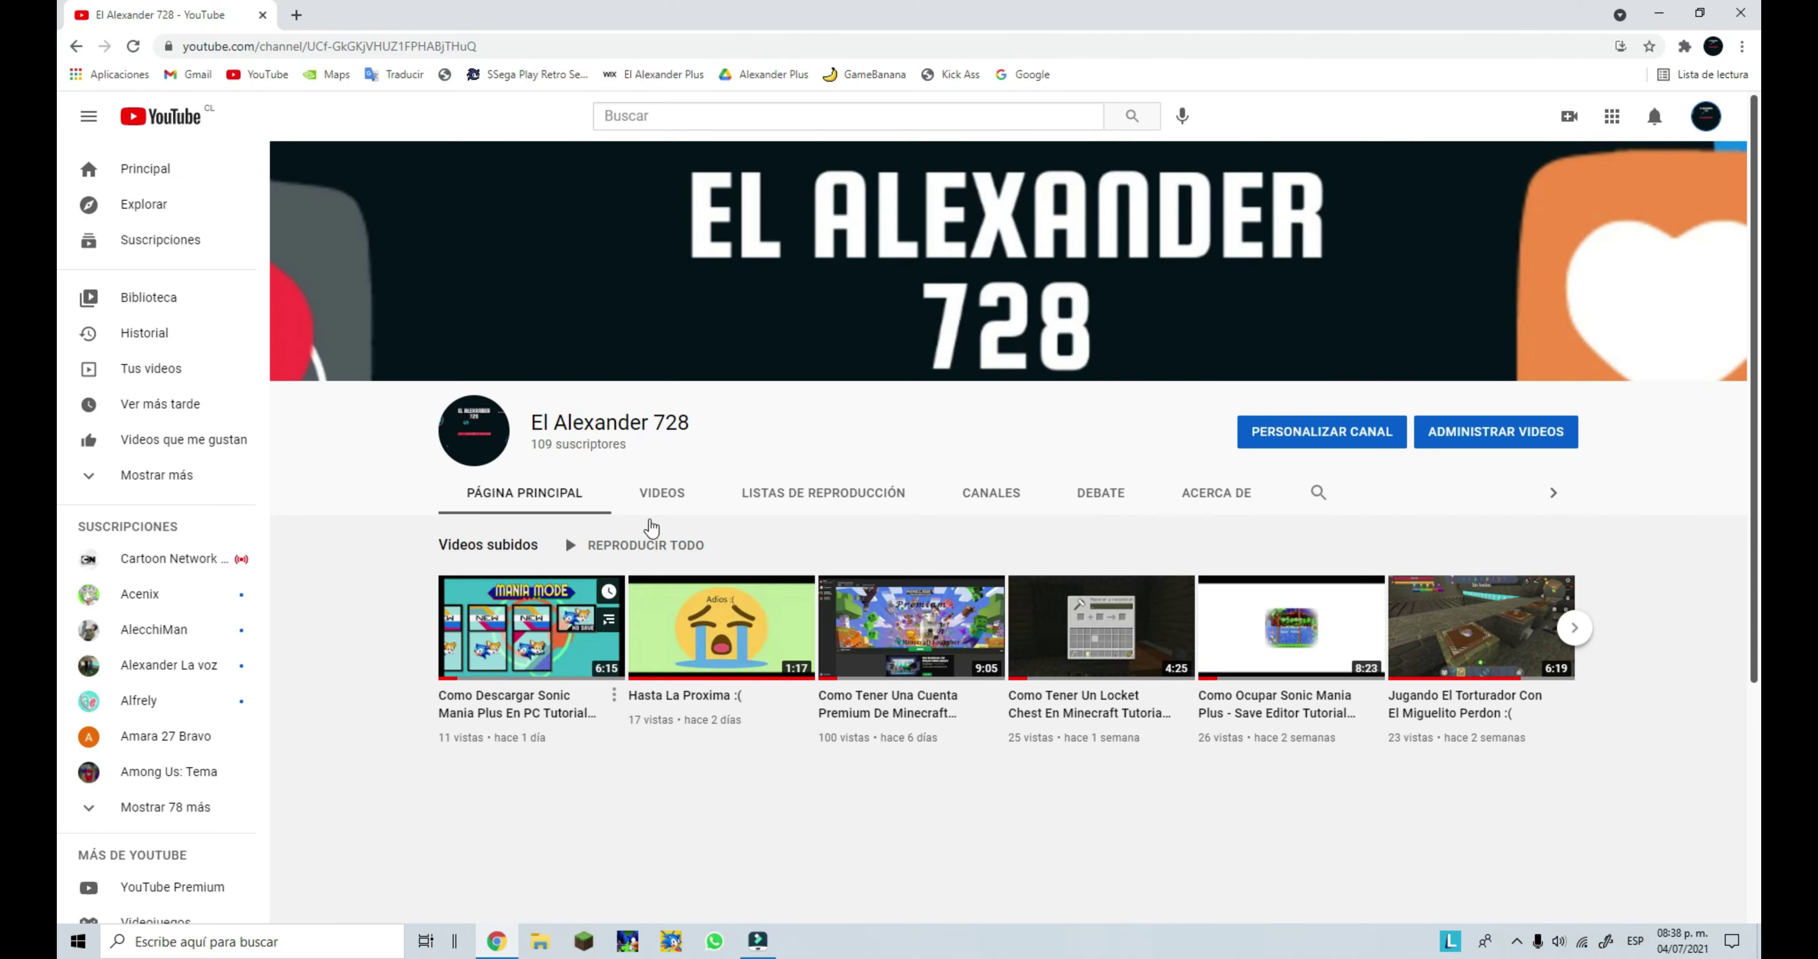
click(663, 497)
scroll(1347, 726, down, 4)
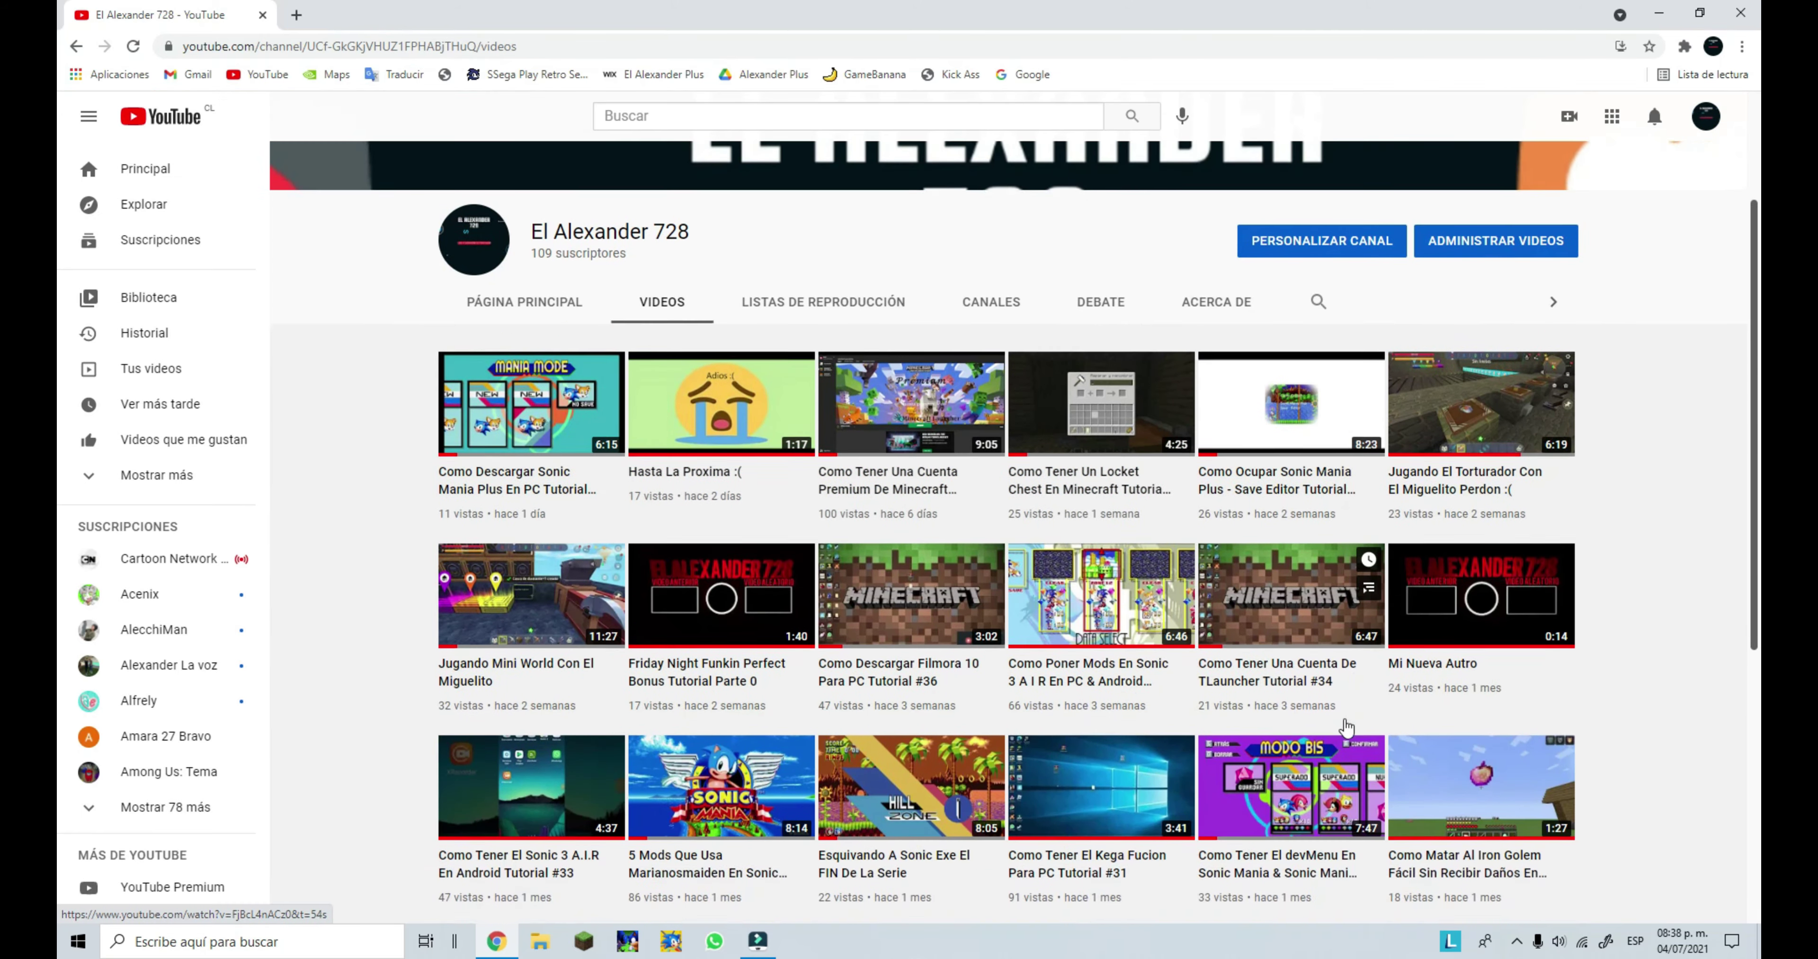
click(720, 698)
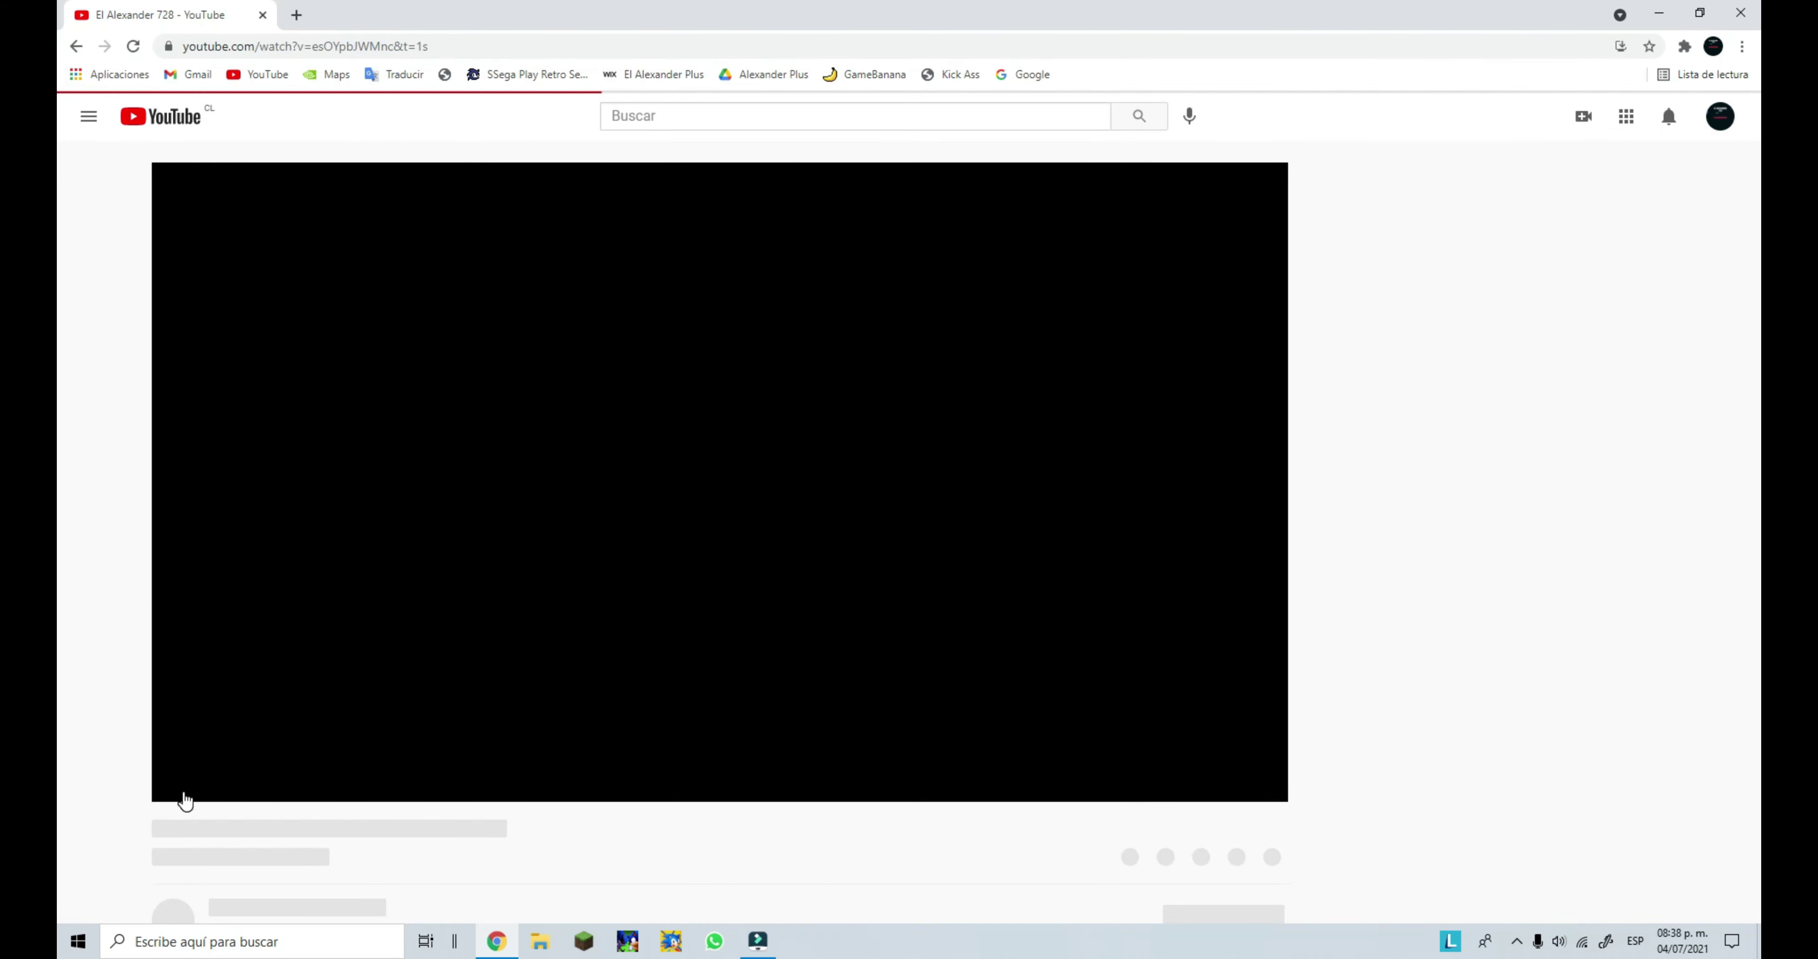
Expand the video's description to look through its Sonic Mania mod download links, and close the browser
scroll(260, 845, down, 2)
click(260, 832)
scroll(260, 811, down, 5)
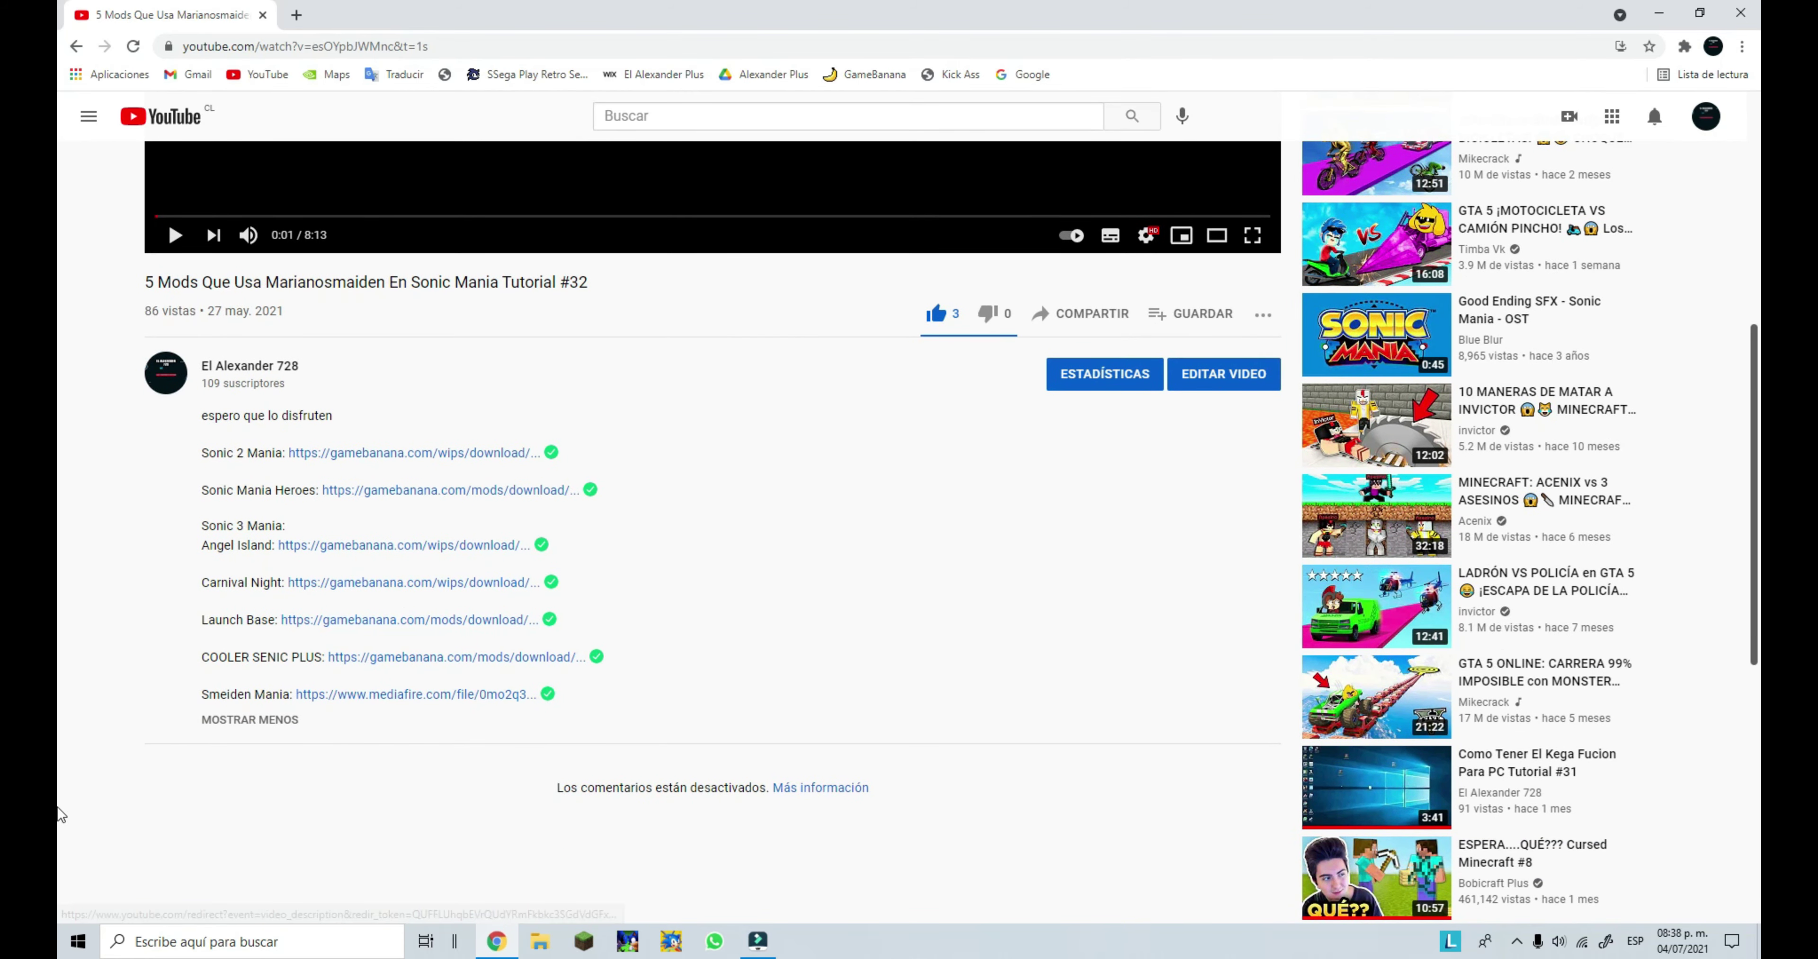
click(1740, 12)
Move the sonic_mania_heroes_preview_build_ archive from the Descargas folder to the desktop and minimize the folder window
click(540, 940)
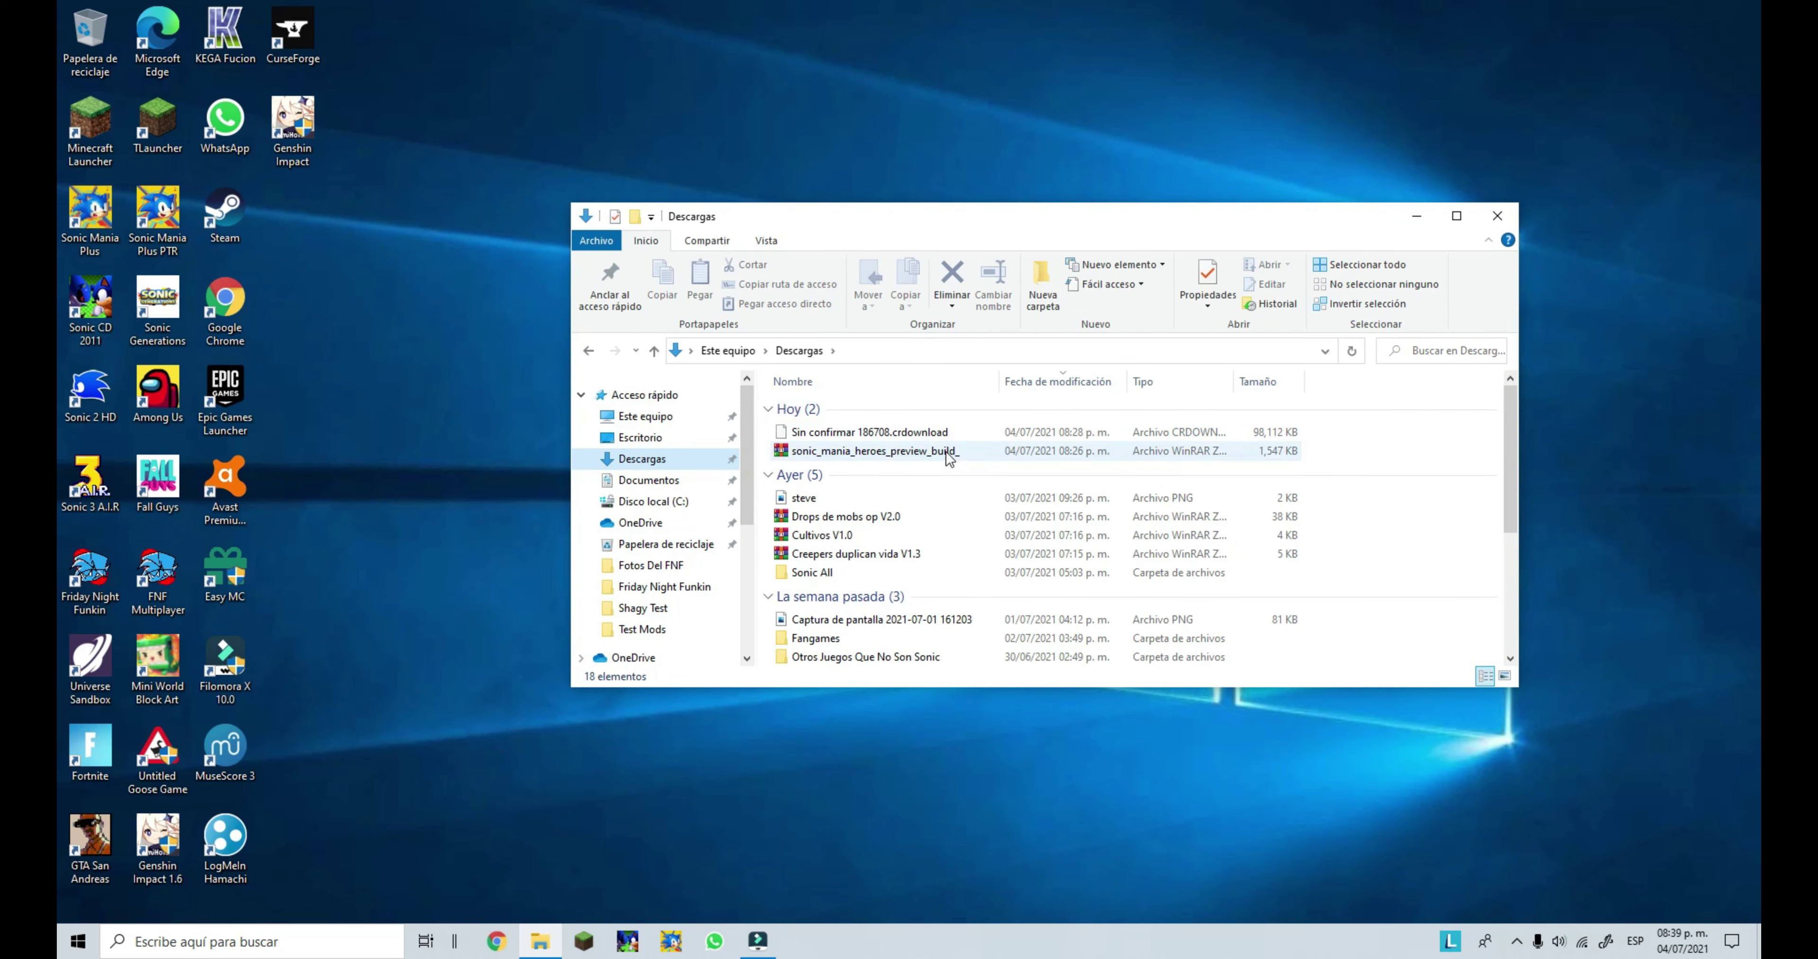
drag(942, 459, 967, 134)
click(1417, 216)
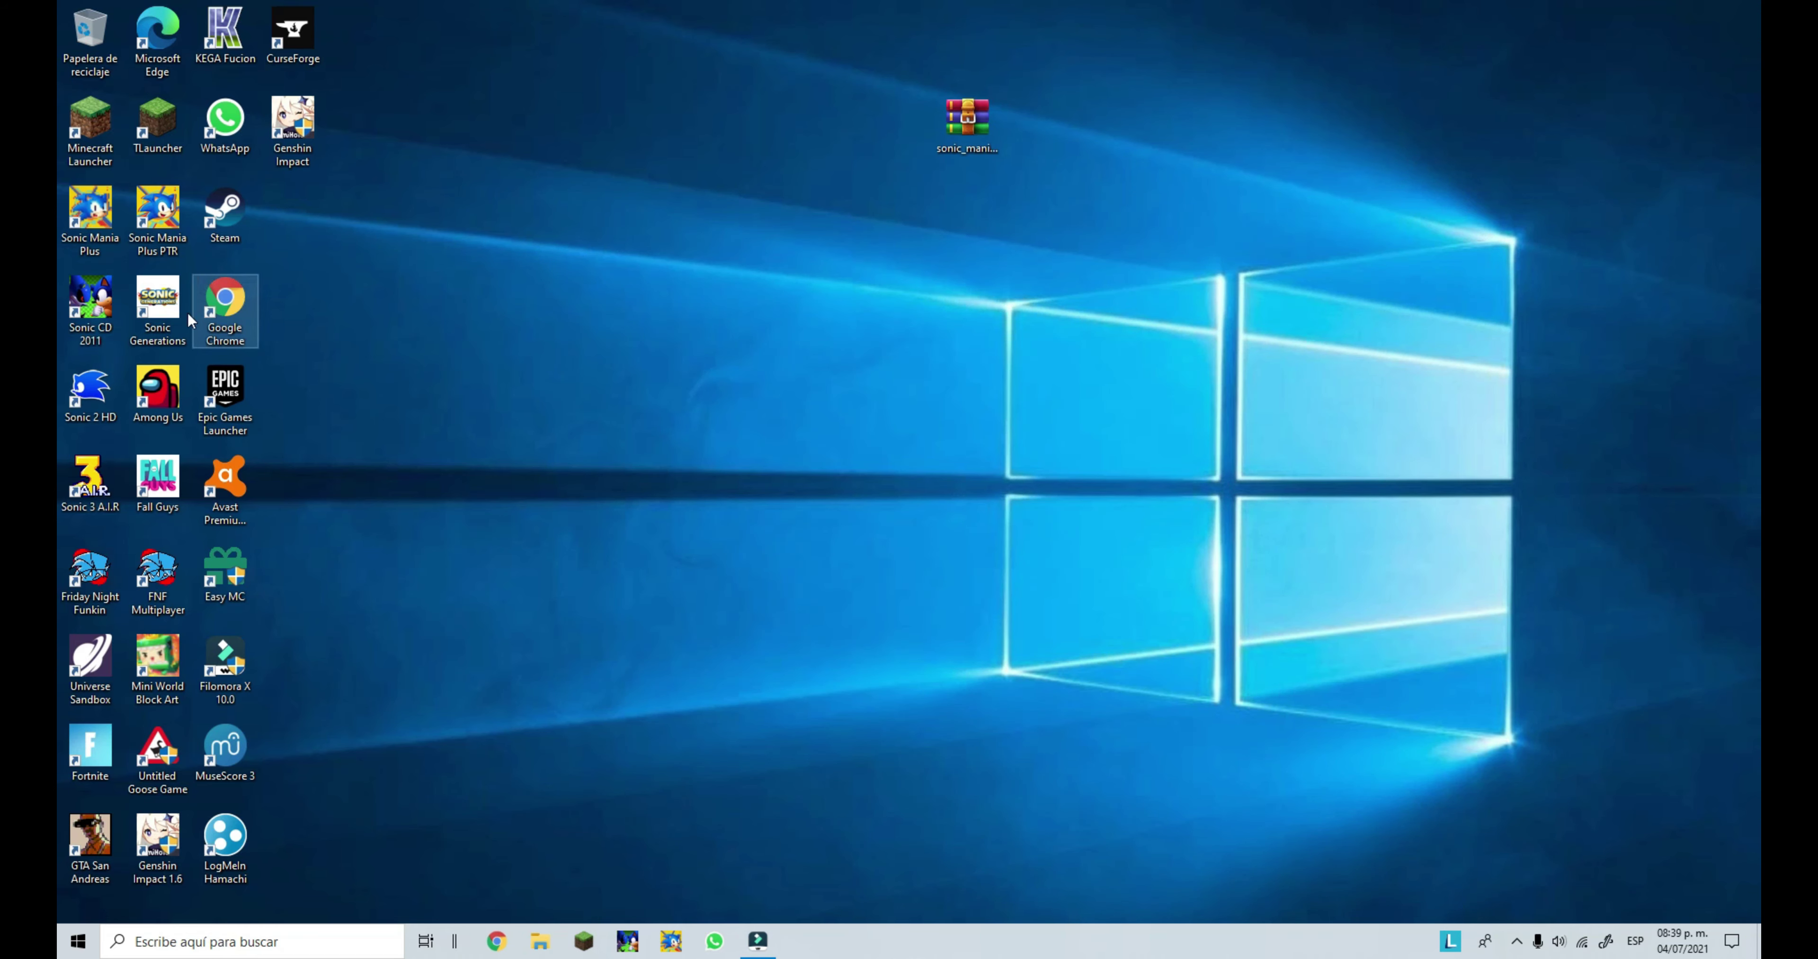
Open Sonic Mania's local files folder from its properties in the Steam library, leaving only the folder window open
double_click(226, 219)
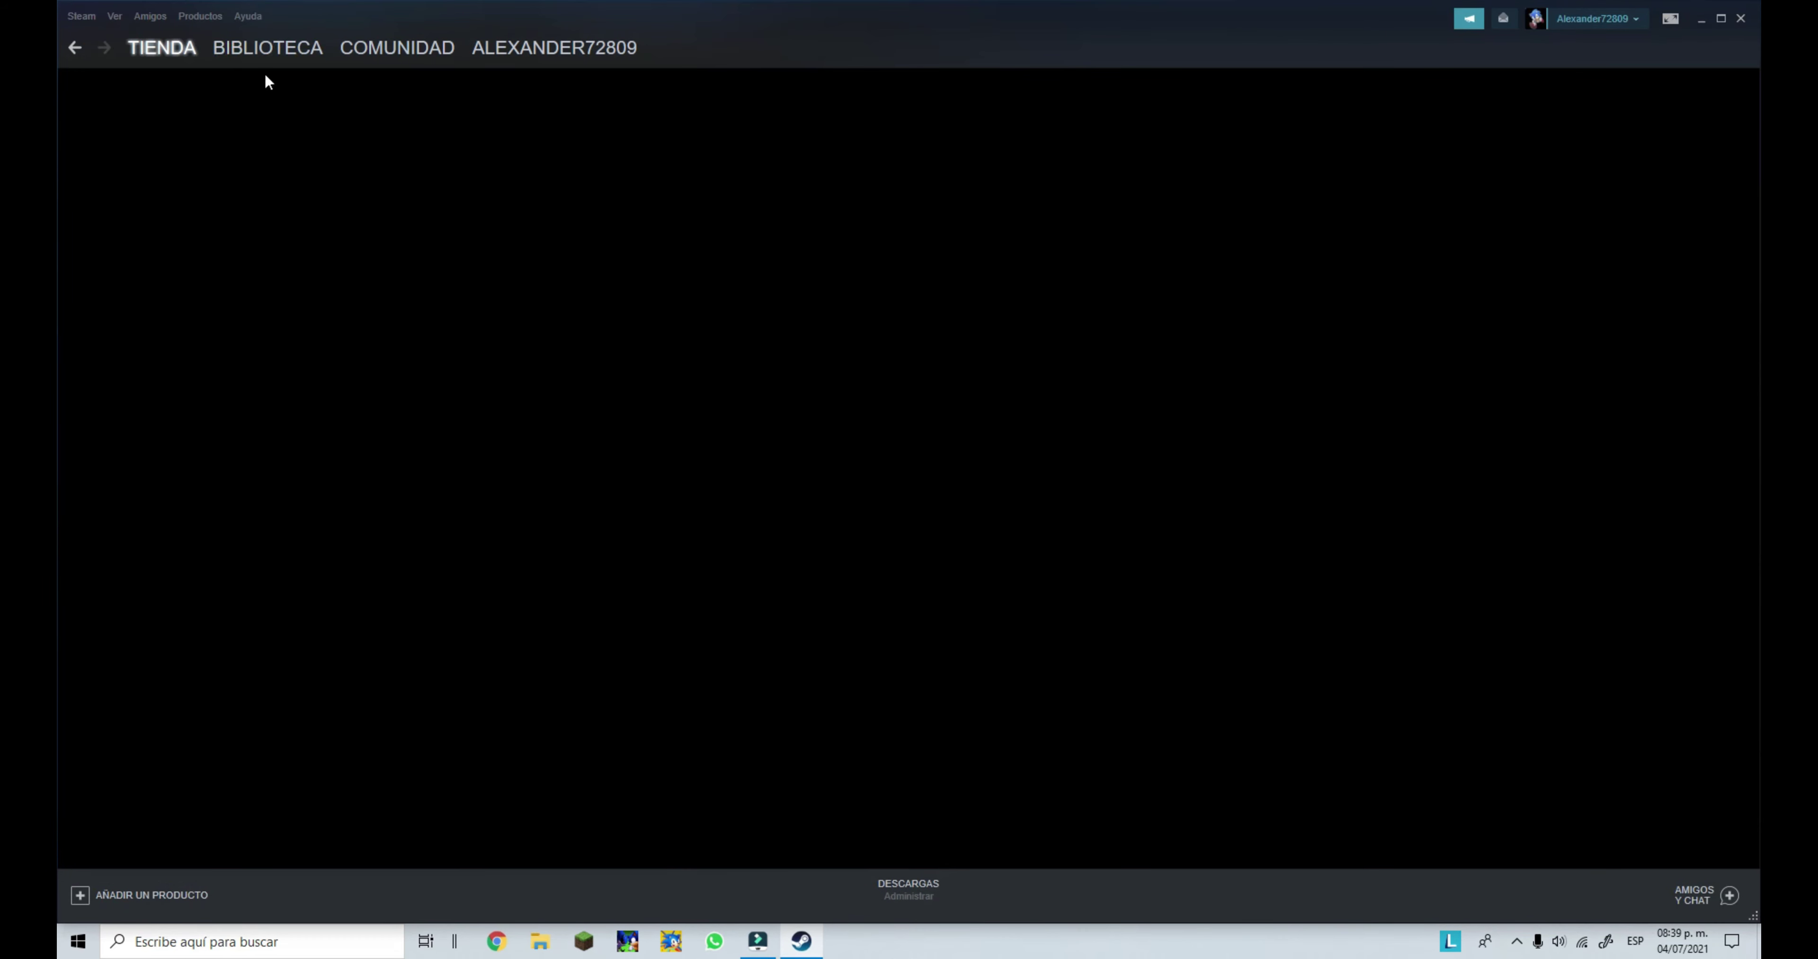
click(253, 46)
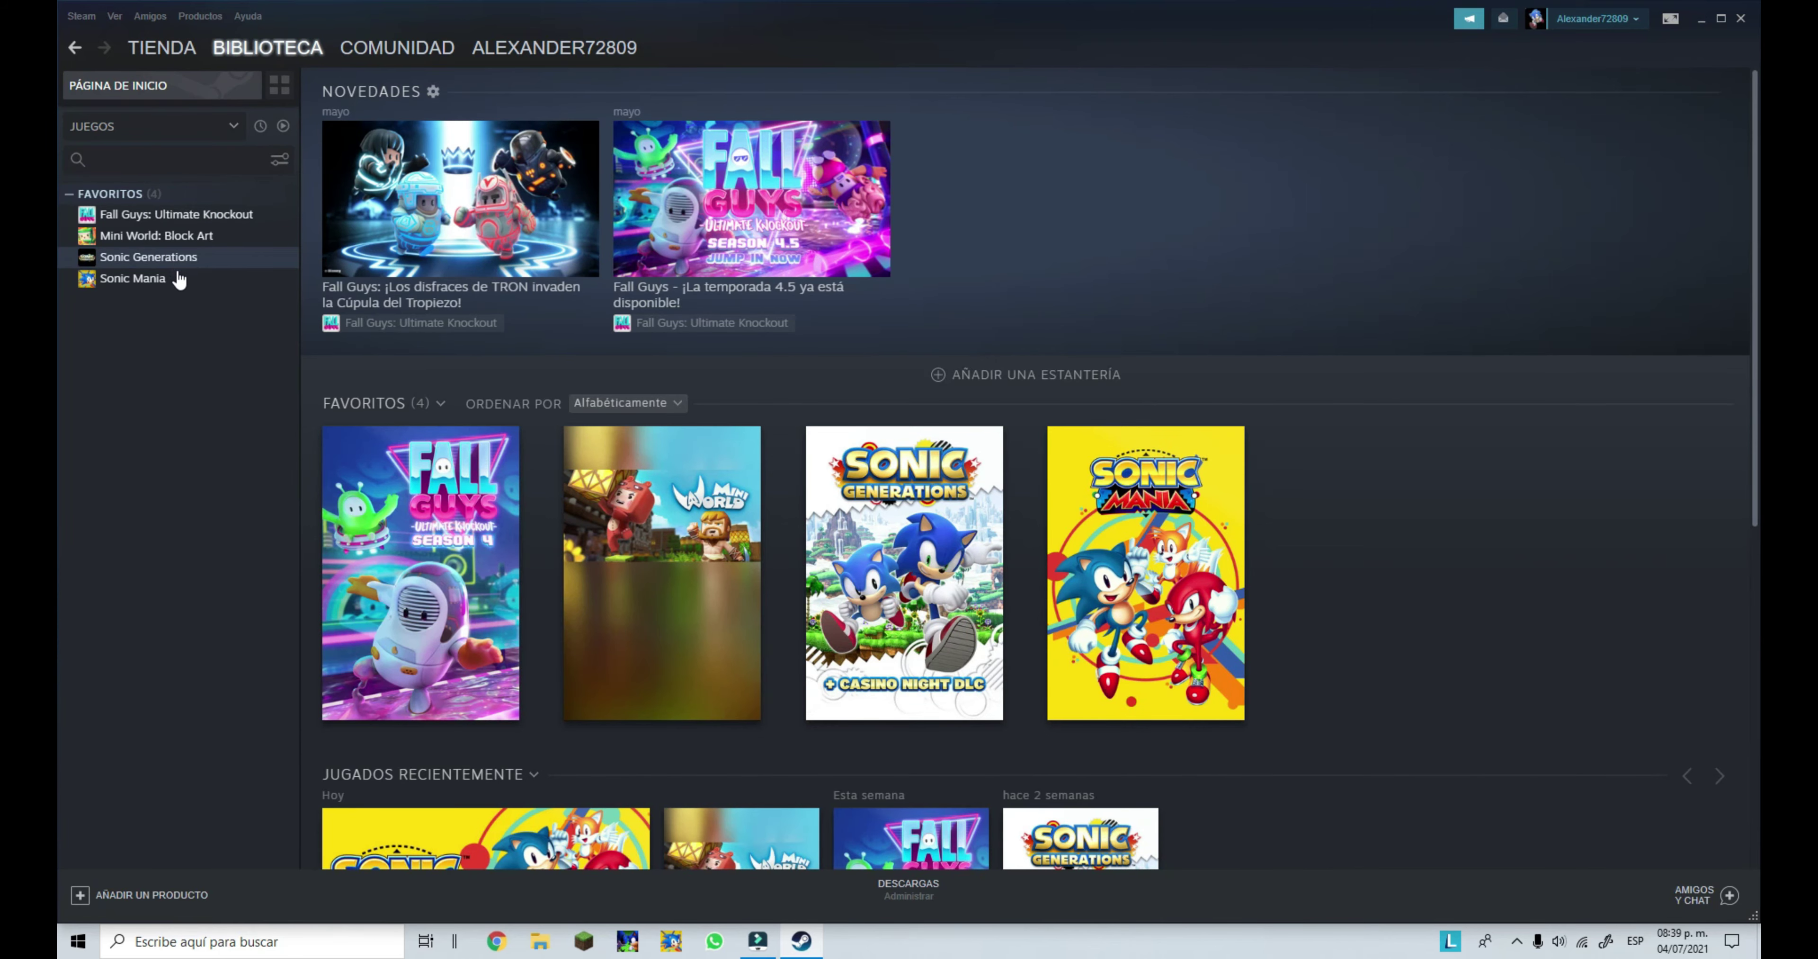
click(178, 278)
right_click(184, 284)
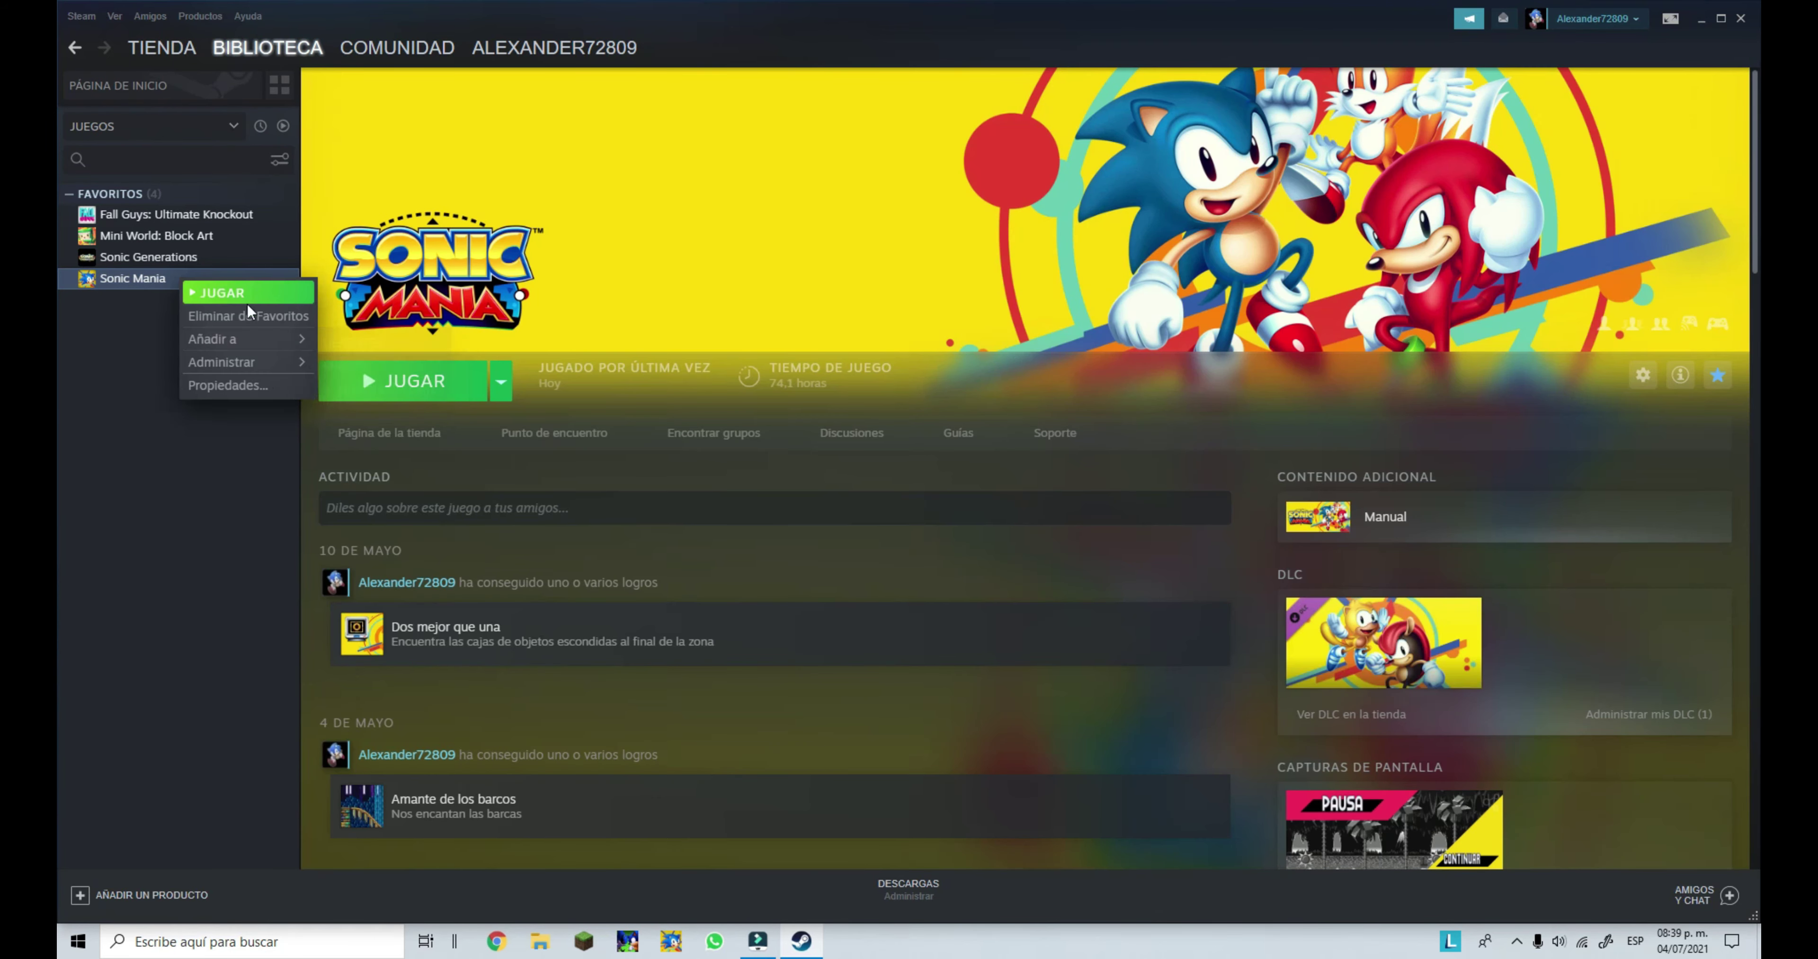
click(264, 387)
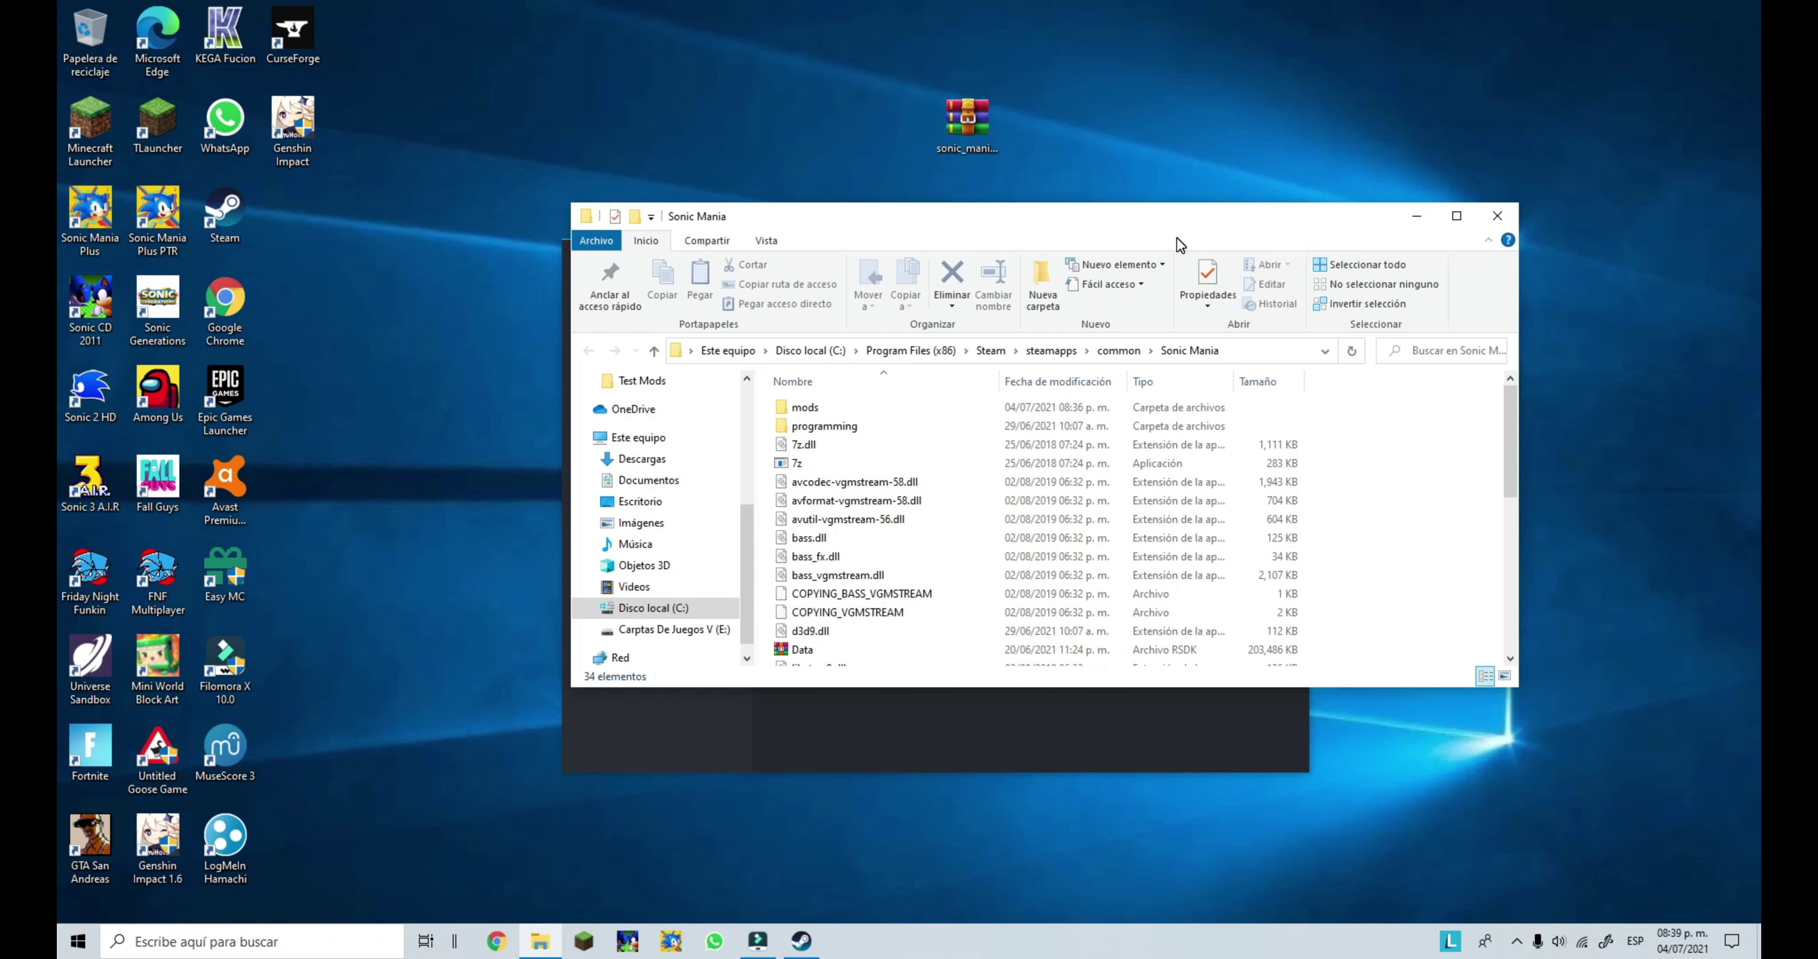
drag(1054, 221, 1055, 302)
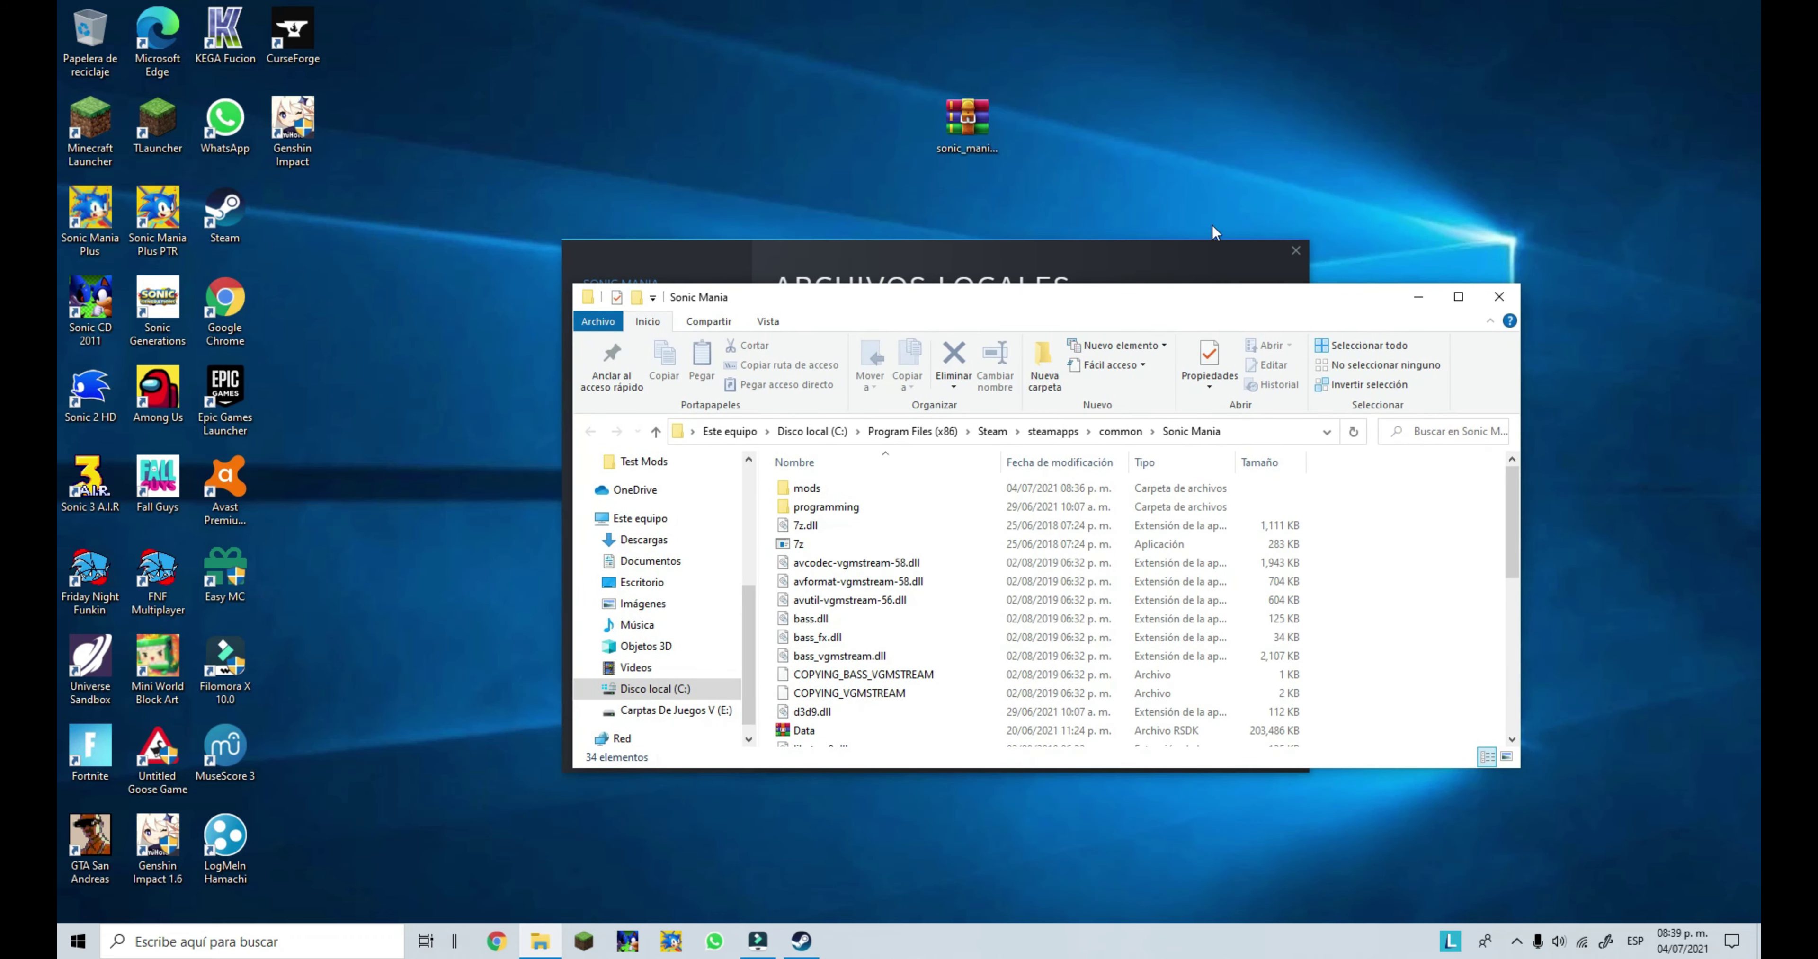
click(1299, 256)
drag(1187, 302, 1136, 312)
Extract the Sonic Mania Heroes archive into its own folder on the desktop and open that folder beside the game folder
right_click(985, 119)
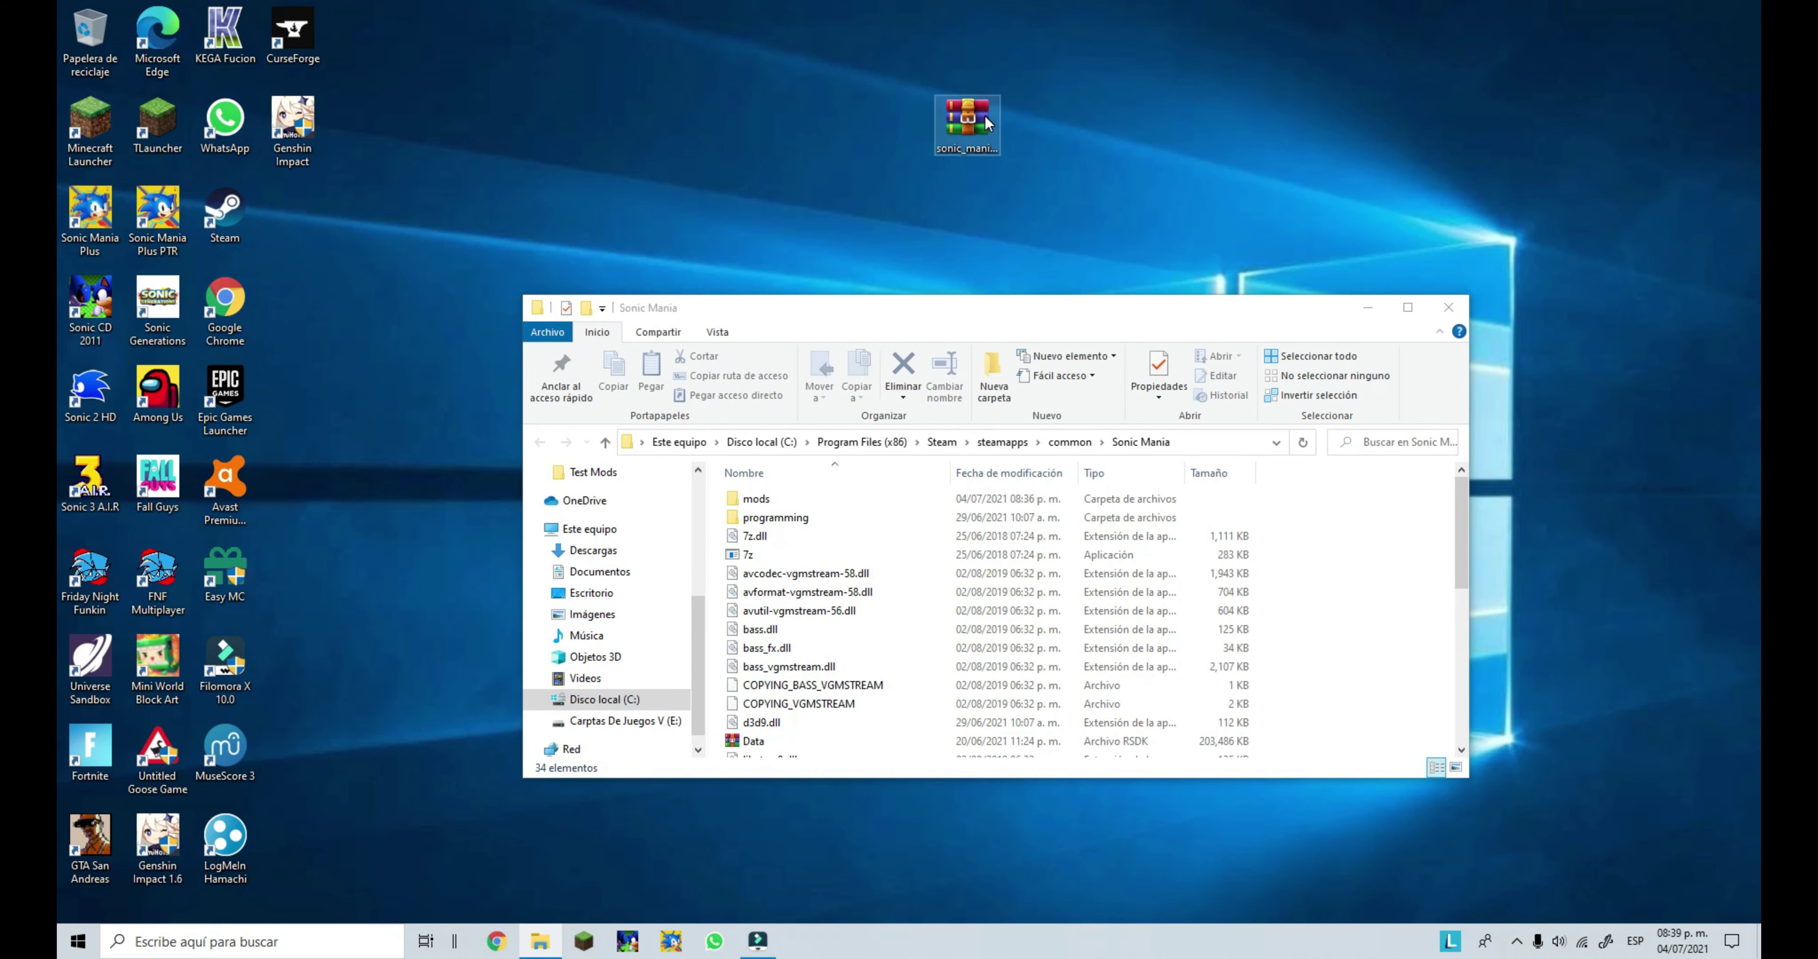
click(1015, 228)
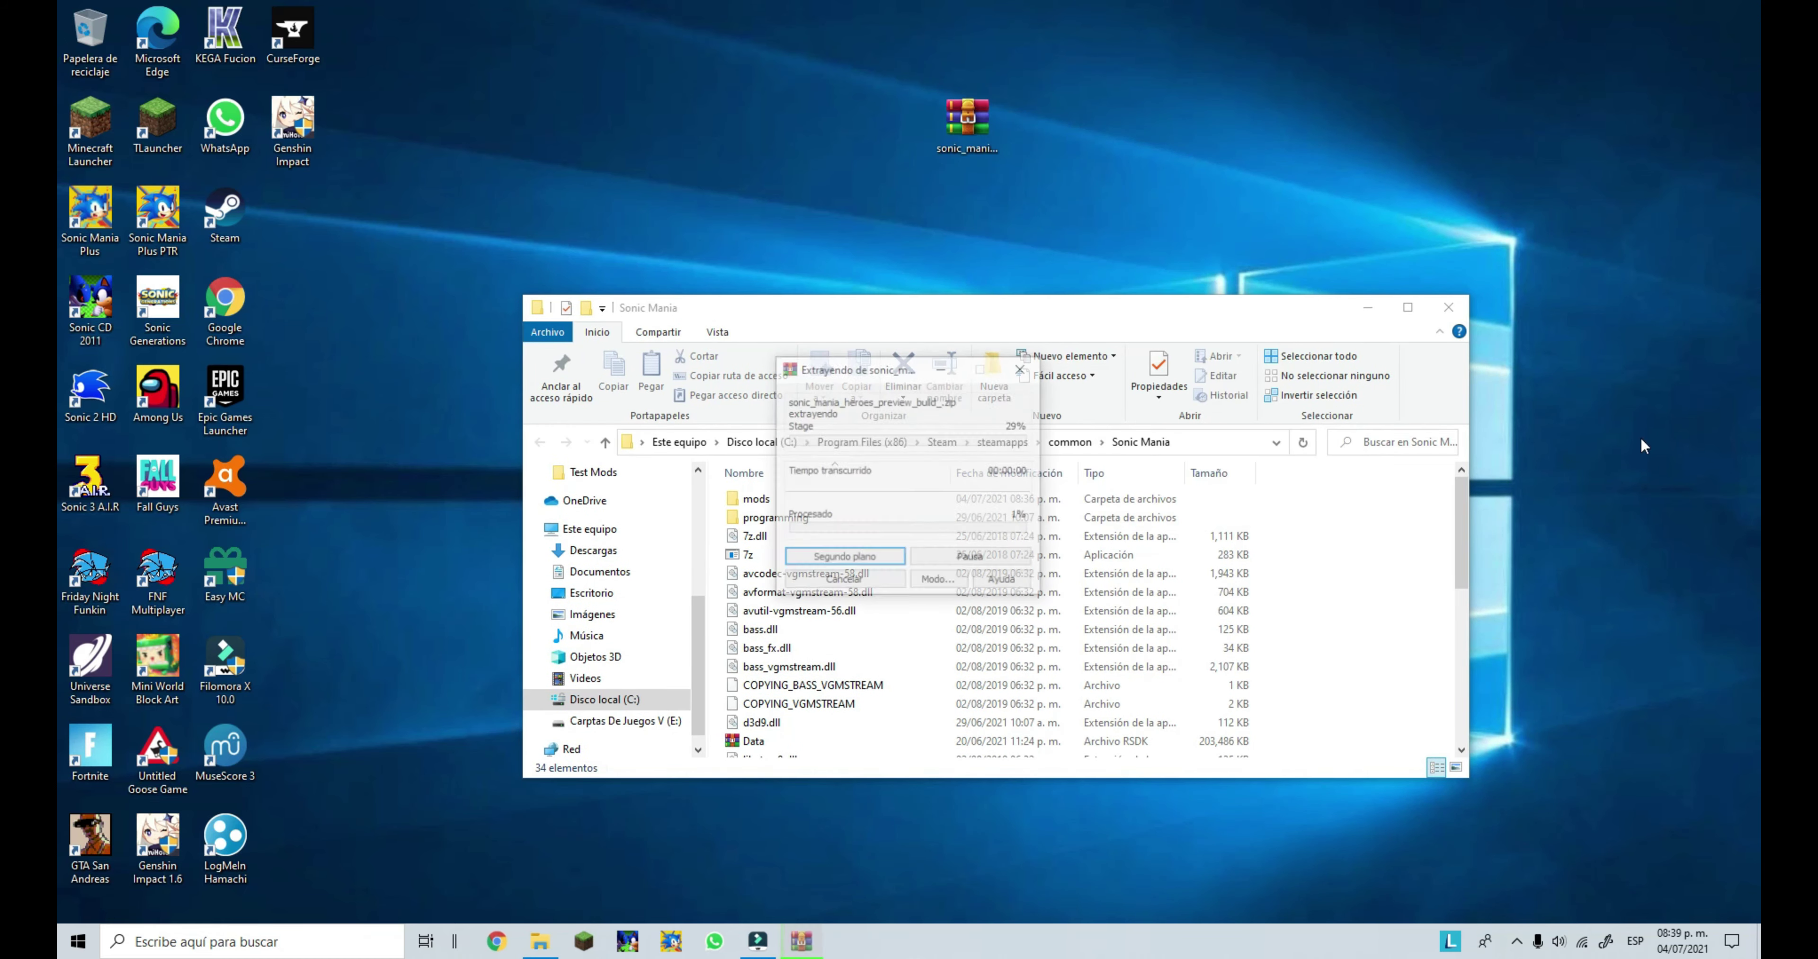
drag(292, 212, 806, 176)
double_click(821, 197)
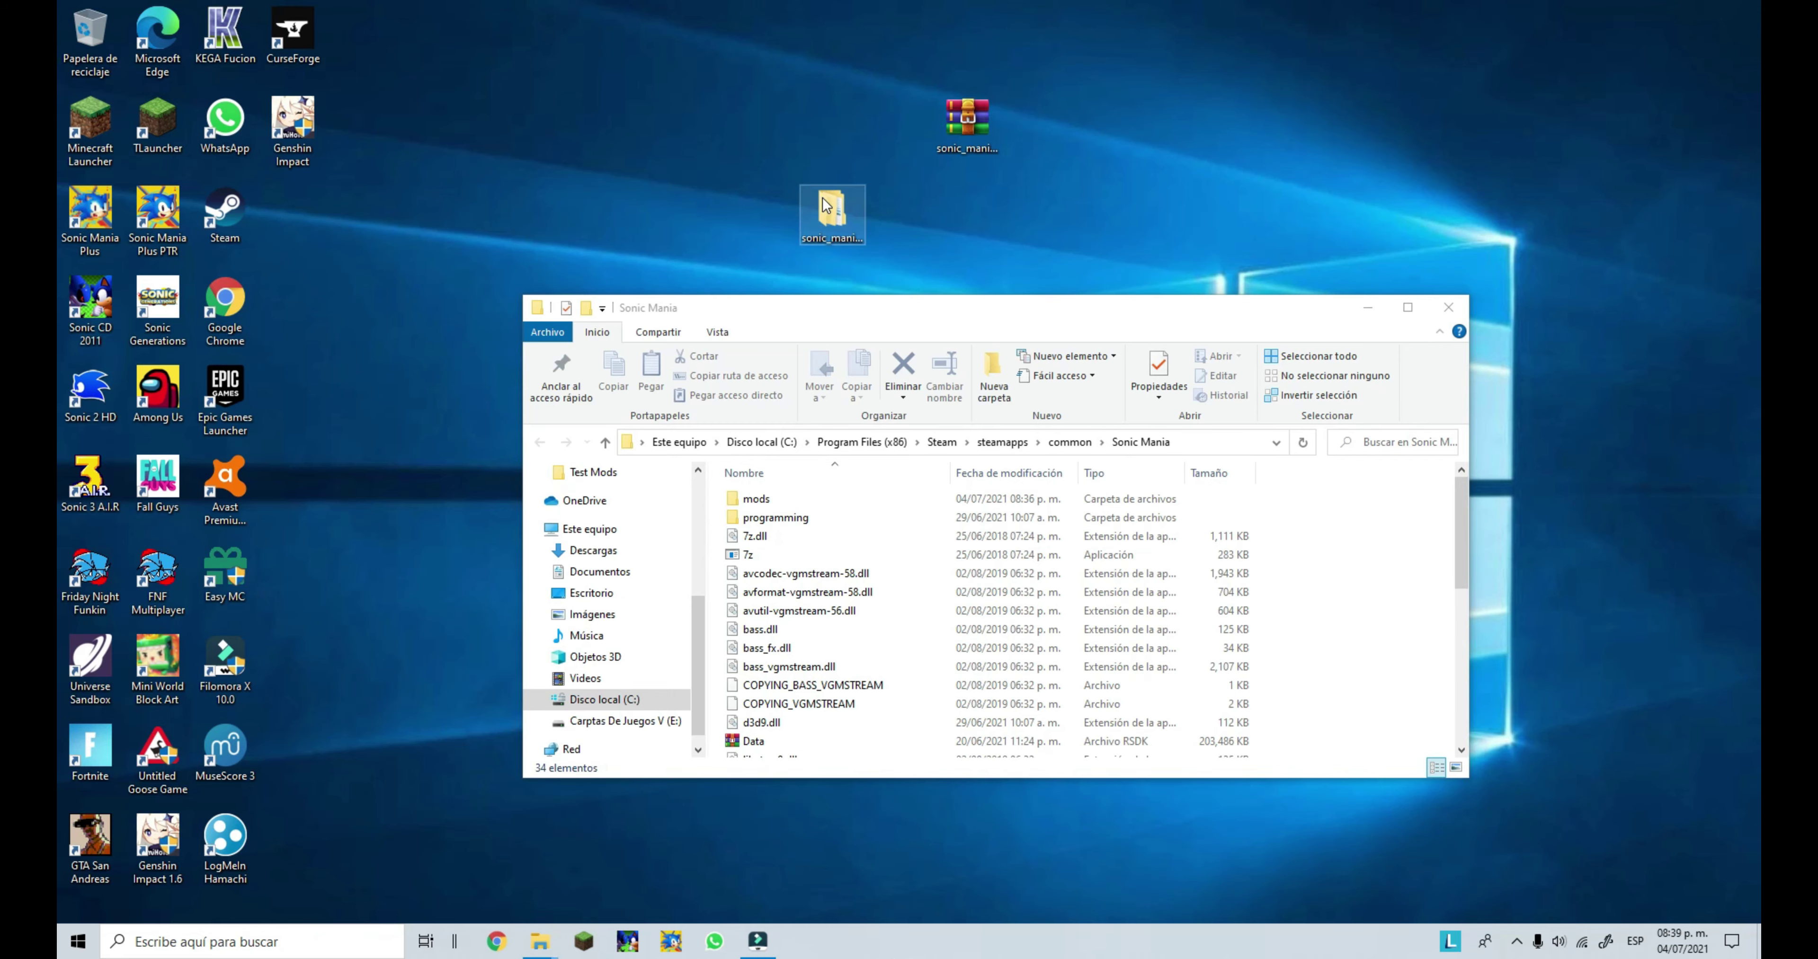
drag(917, 331, 1570, 301)
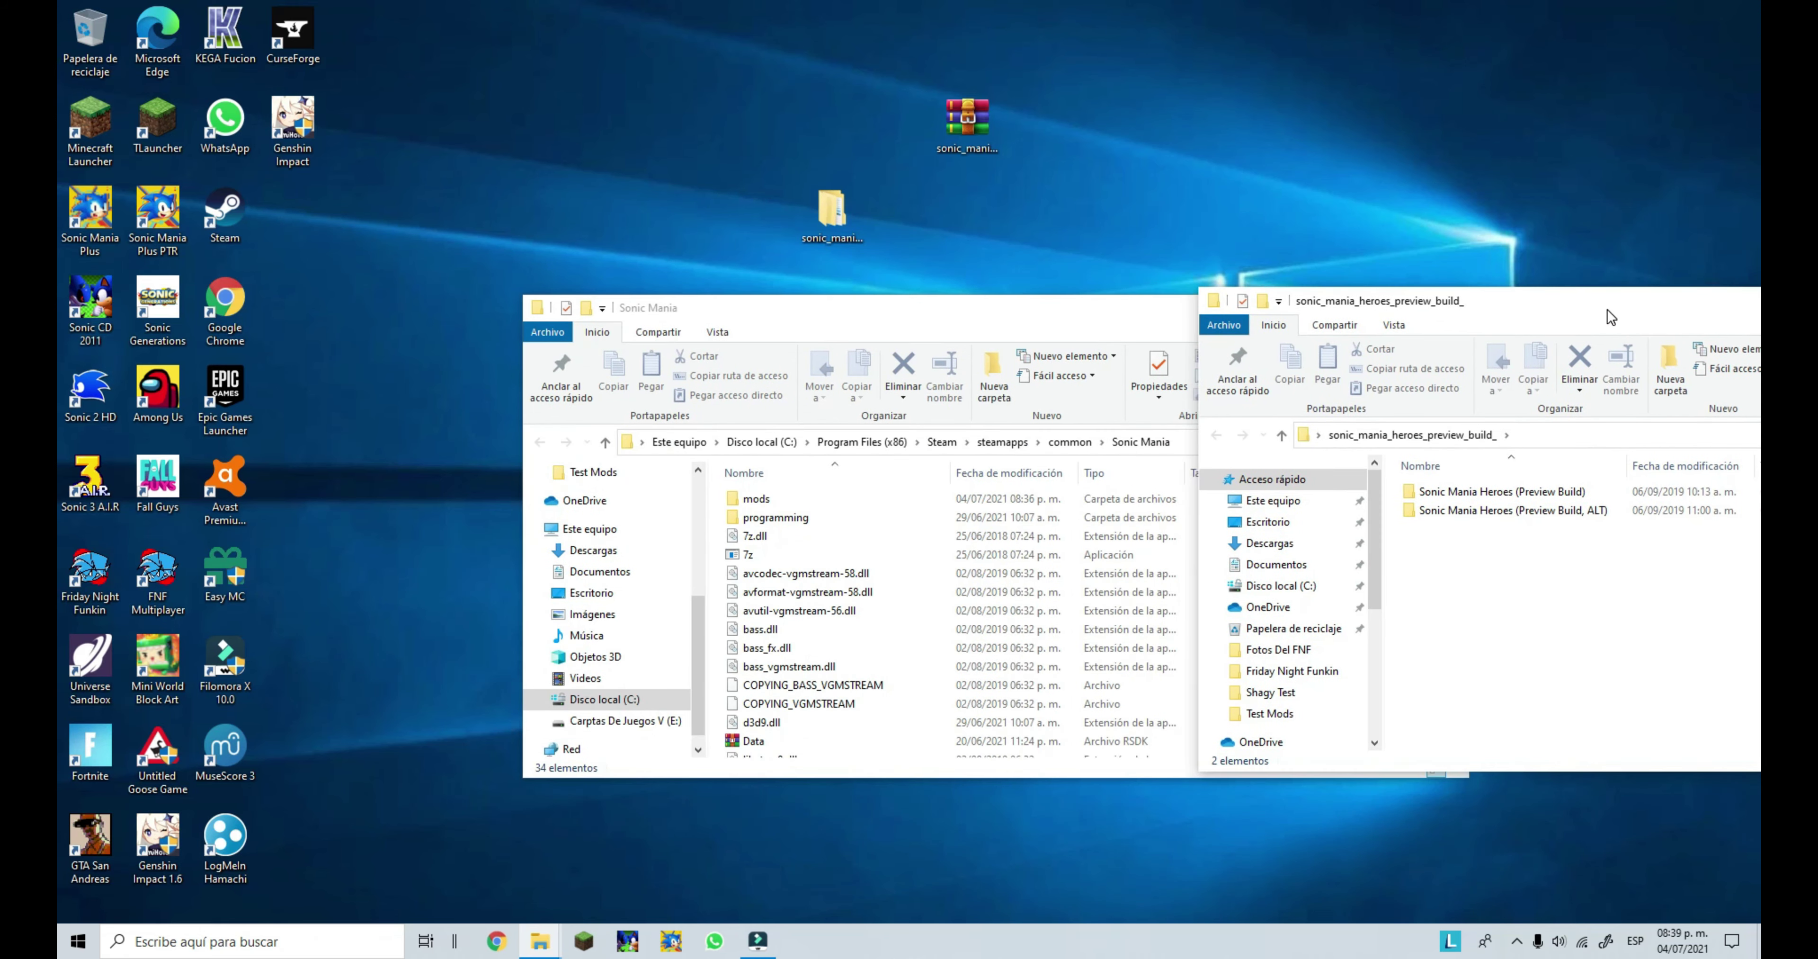
Move both Sonic Mania Heroes folders, Preview Build and Preview Build, ALT, into the game's mods folder and close the emptied folder
double_click(973, 499)
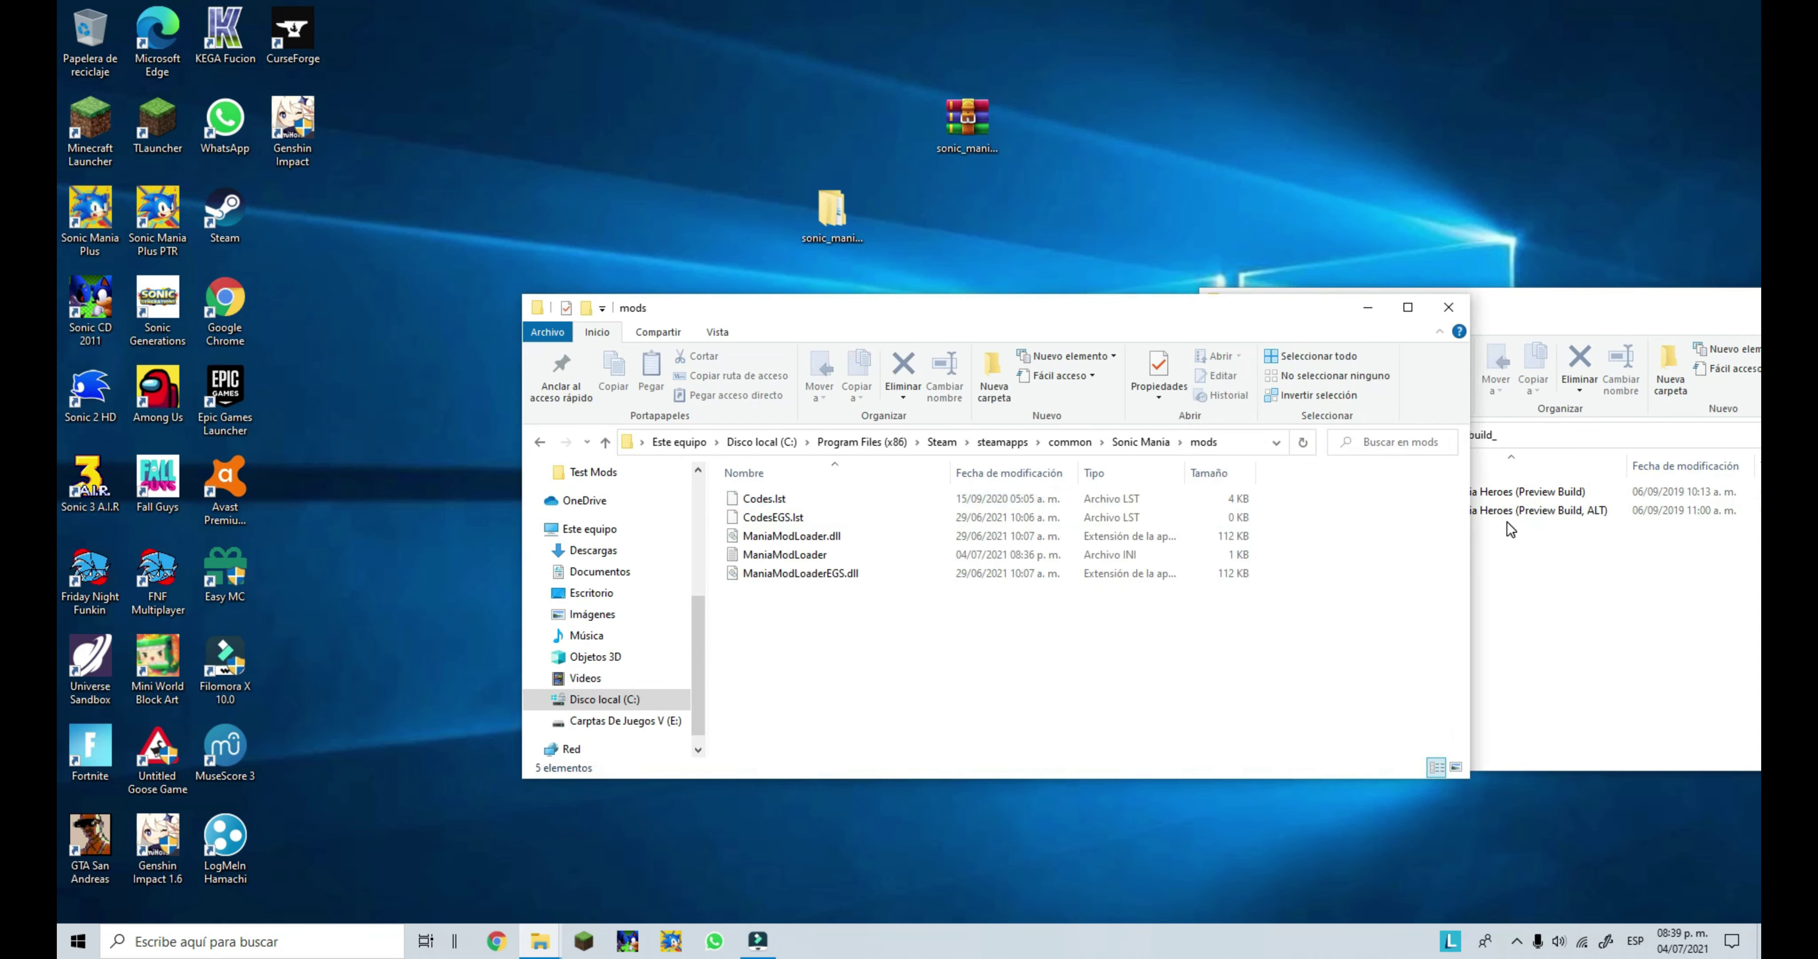
drag(1553, 314, 1549, 317)
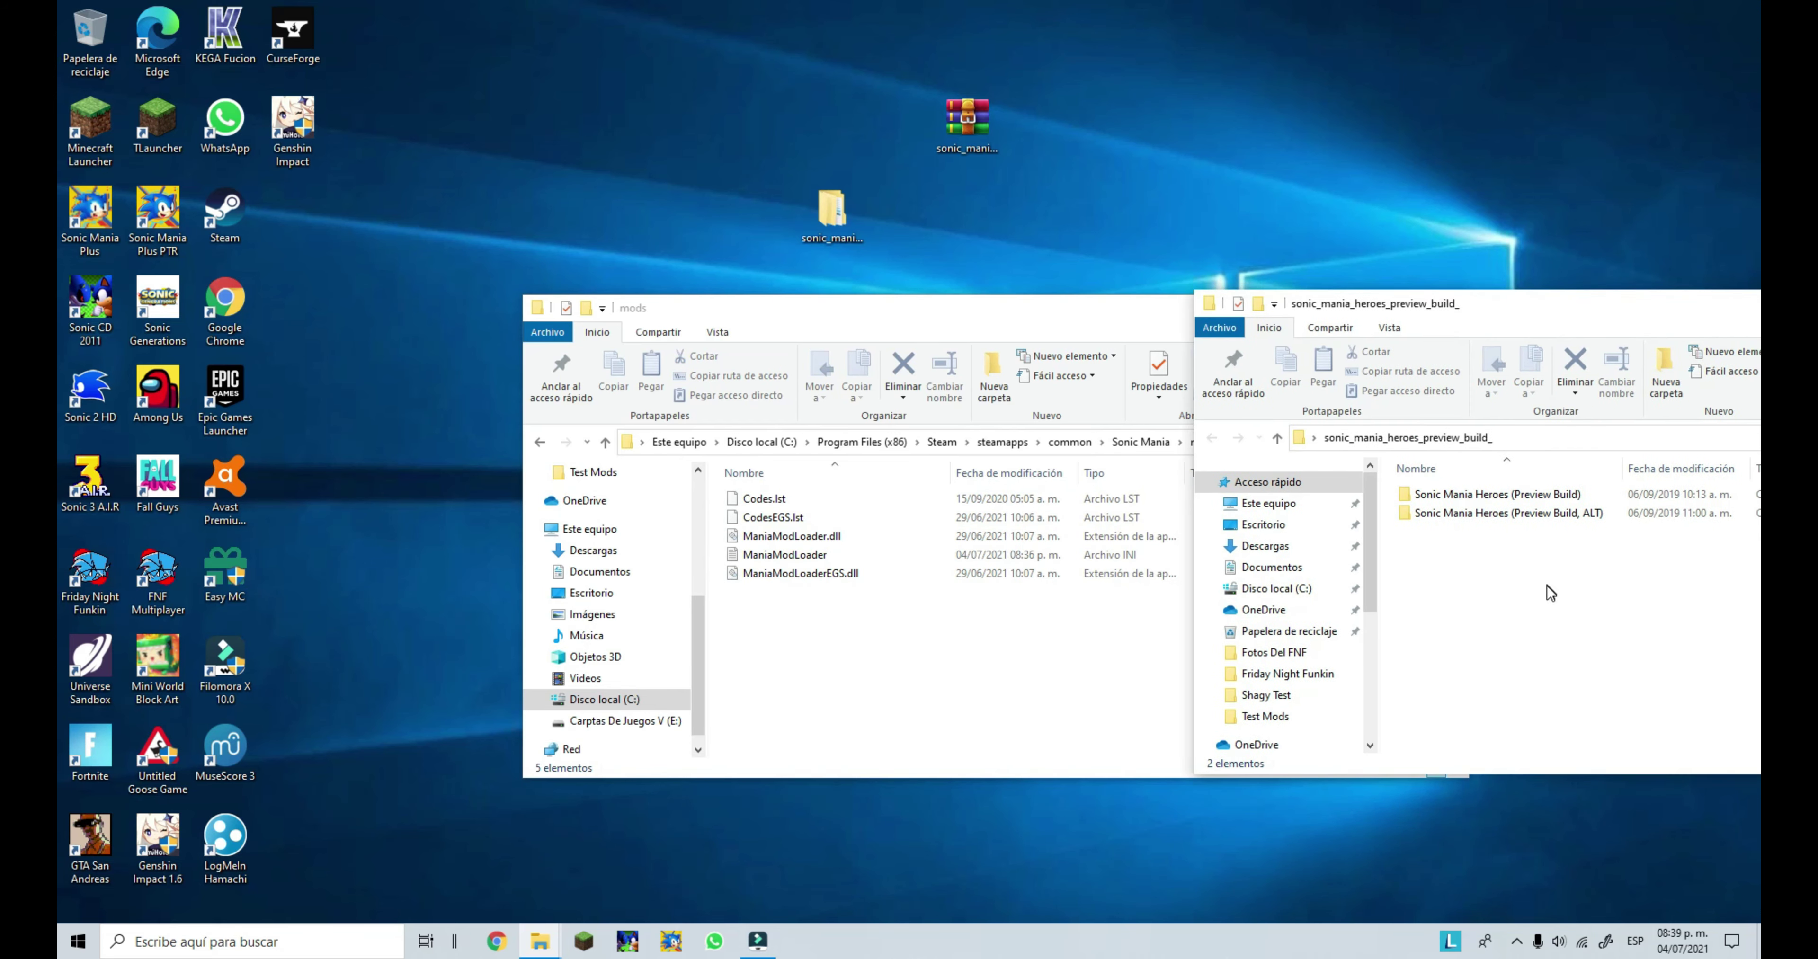
drag(1488, 653, 926, 694)
key(ctrl+v)
drag(1546, 311, 953, 367)
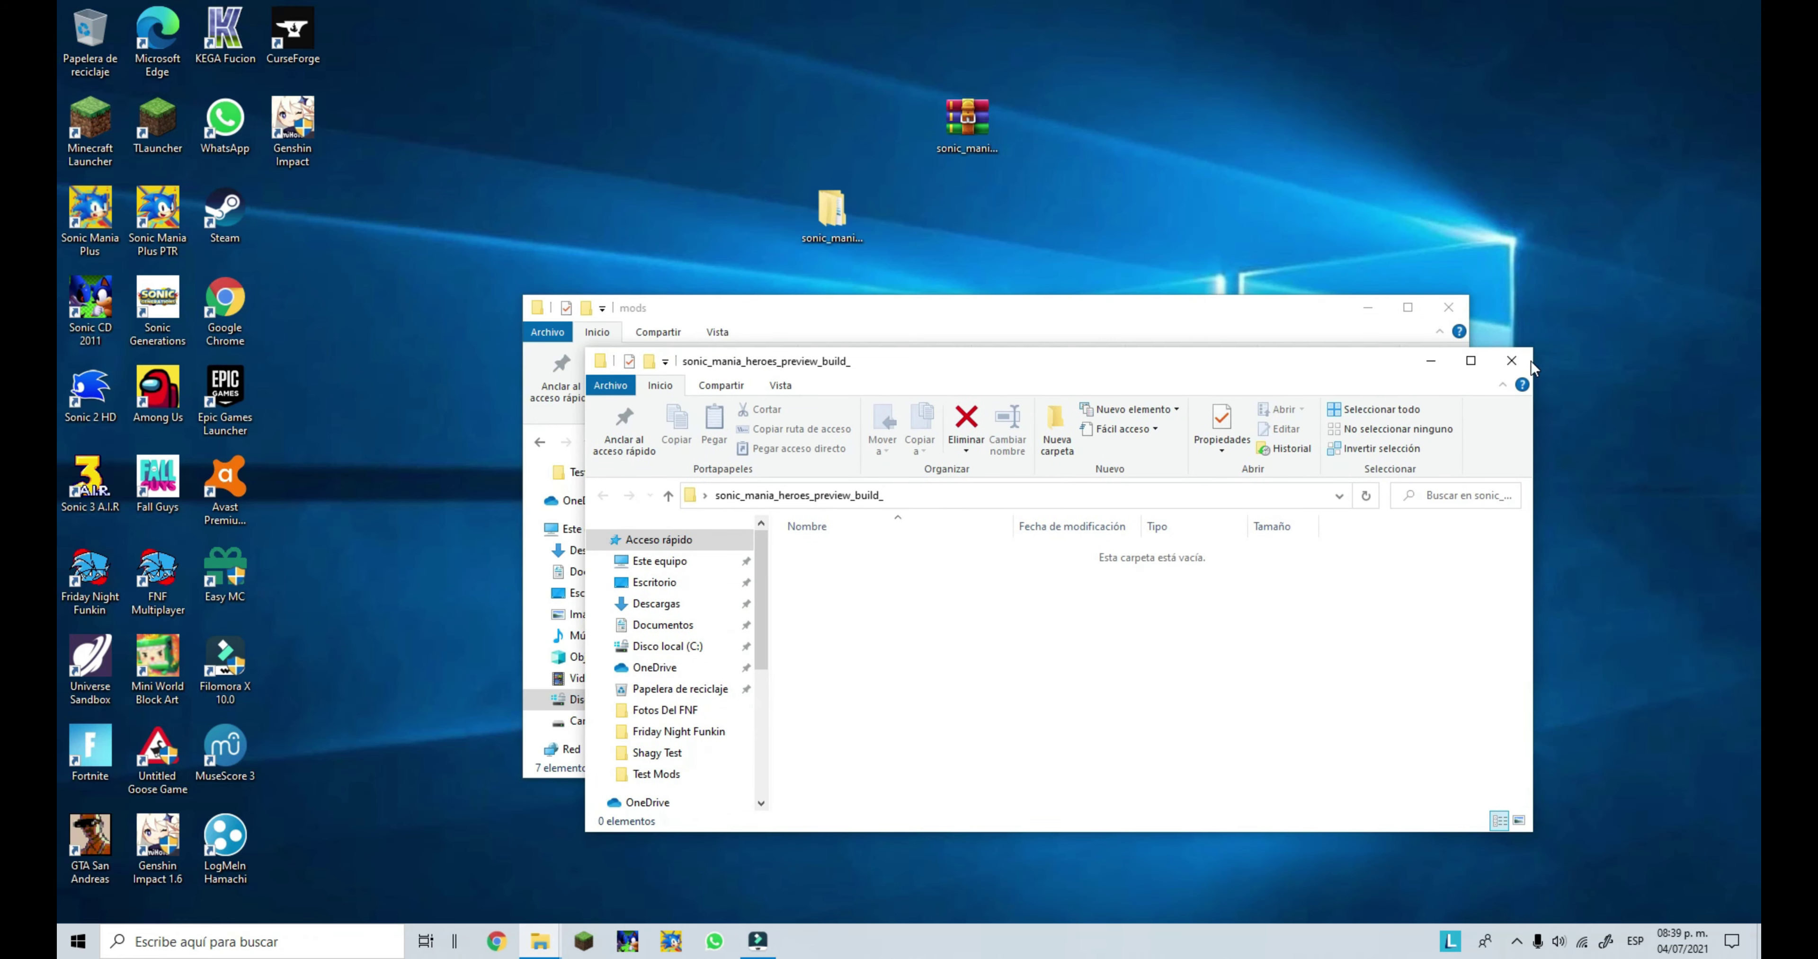
click(1516, 362)
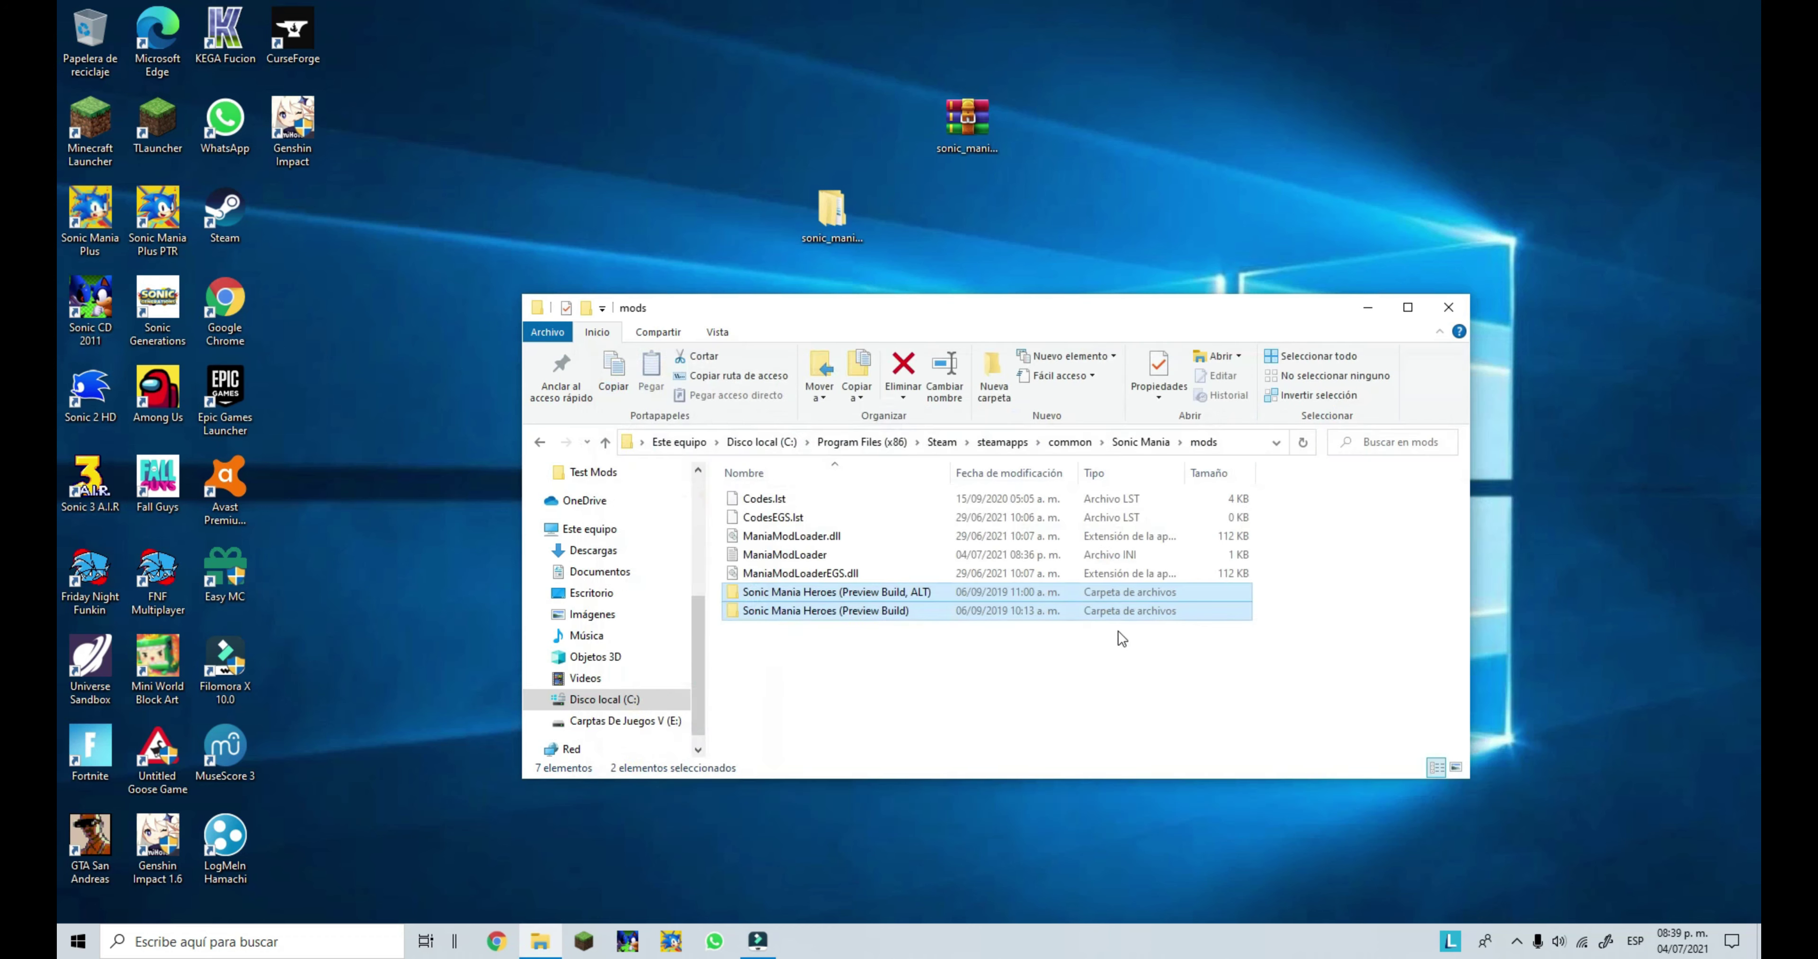
Run ManiaModManager from the Sonic Mania folder and start the game with Sonic Mania Heroes and Sonic Mania Heroes (ALT) enabled
click(541, 442)
scroll(927, 677, down, 5)
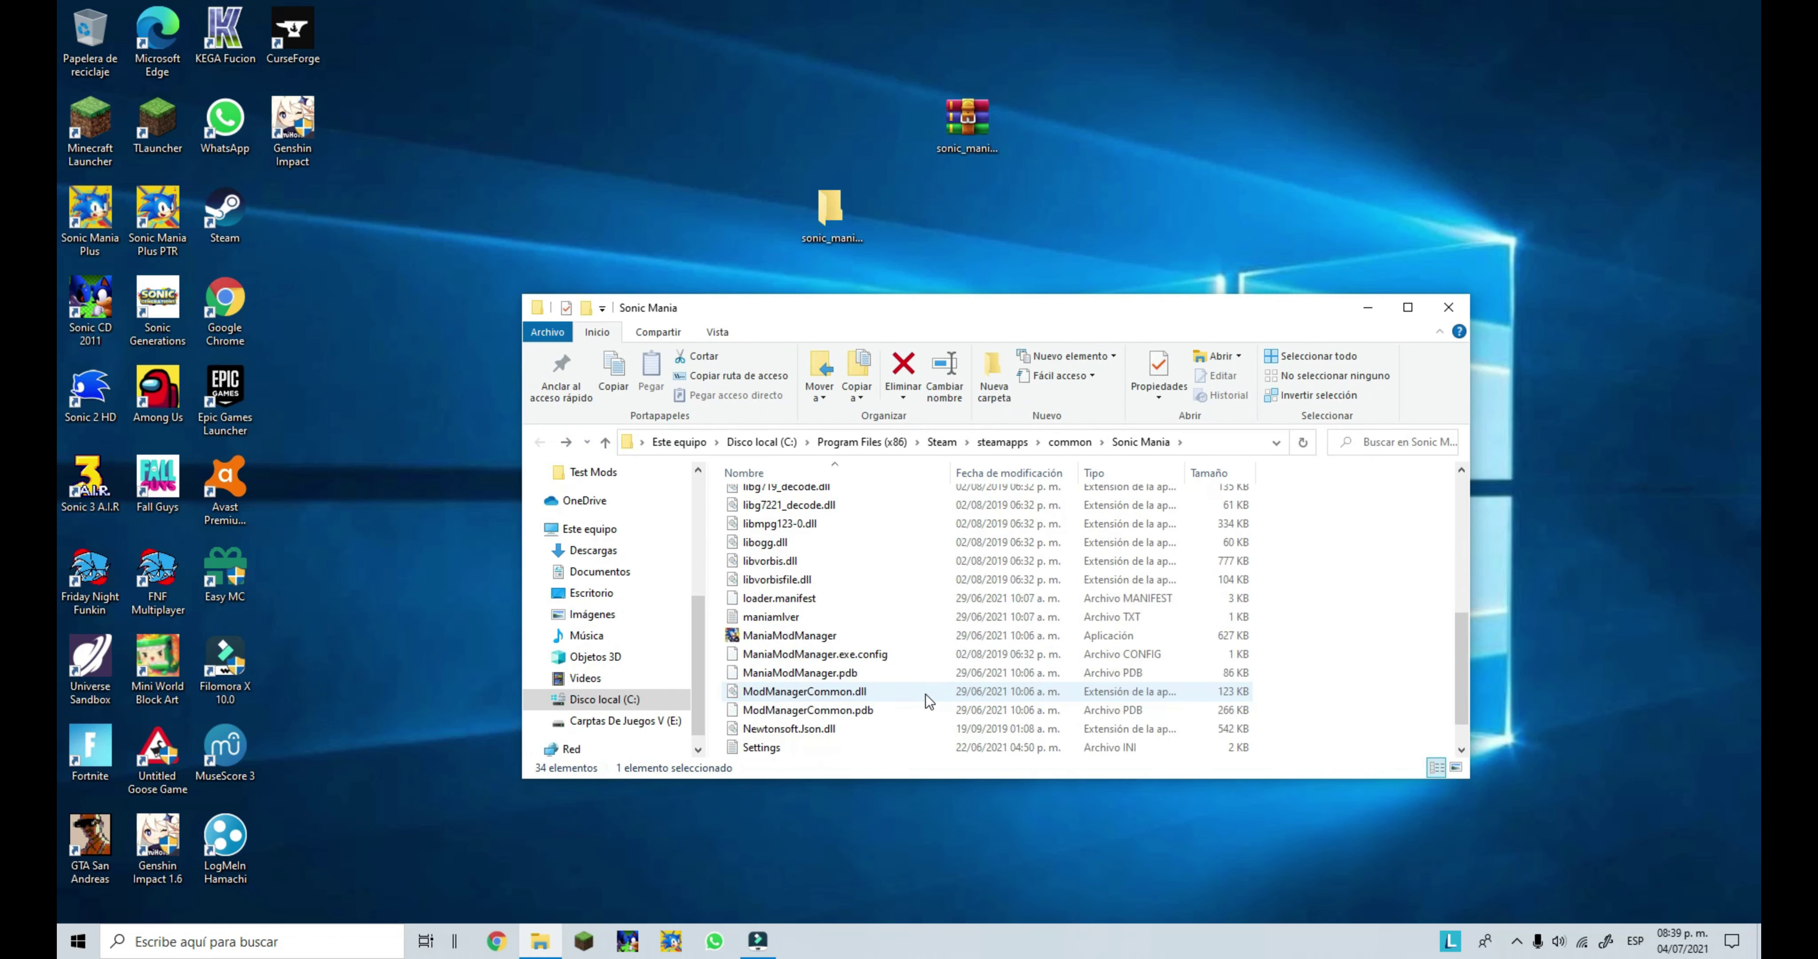
scroll(919, 648, down, 1)
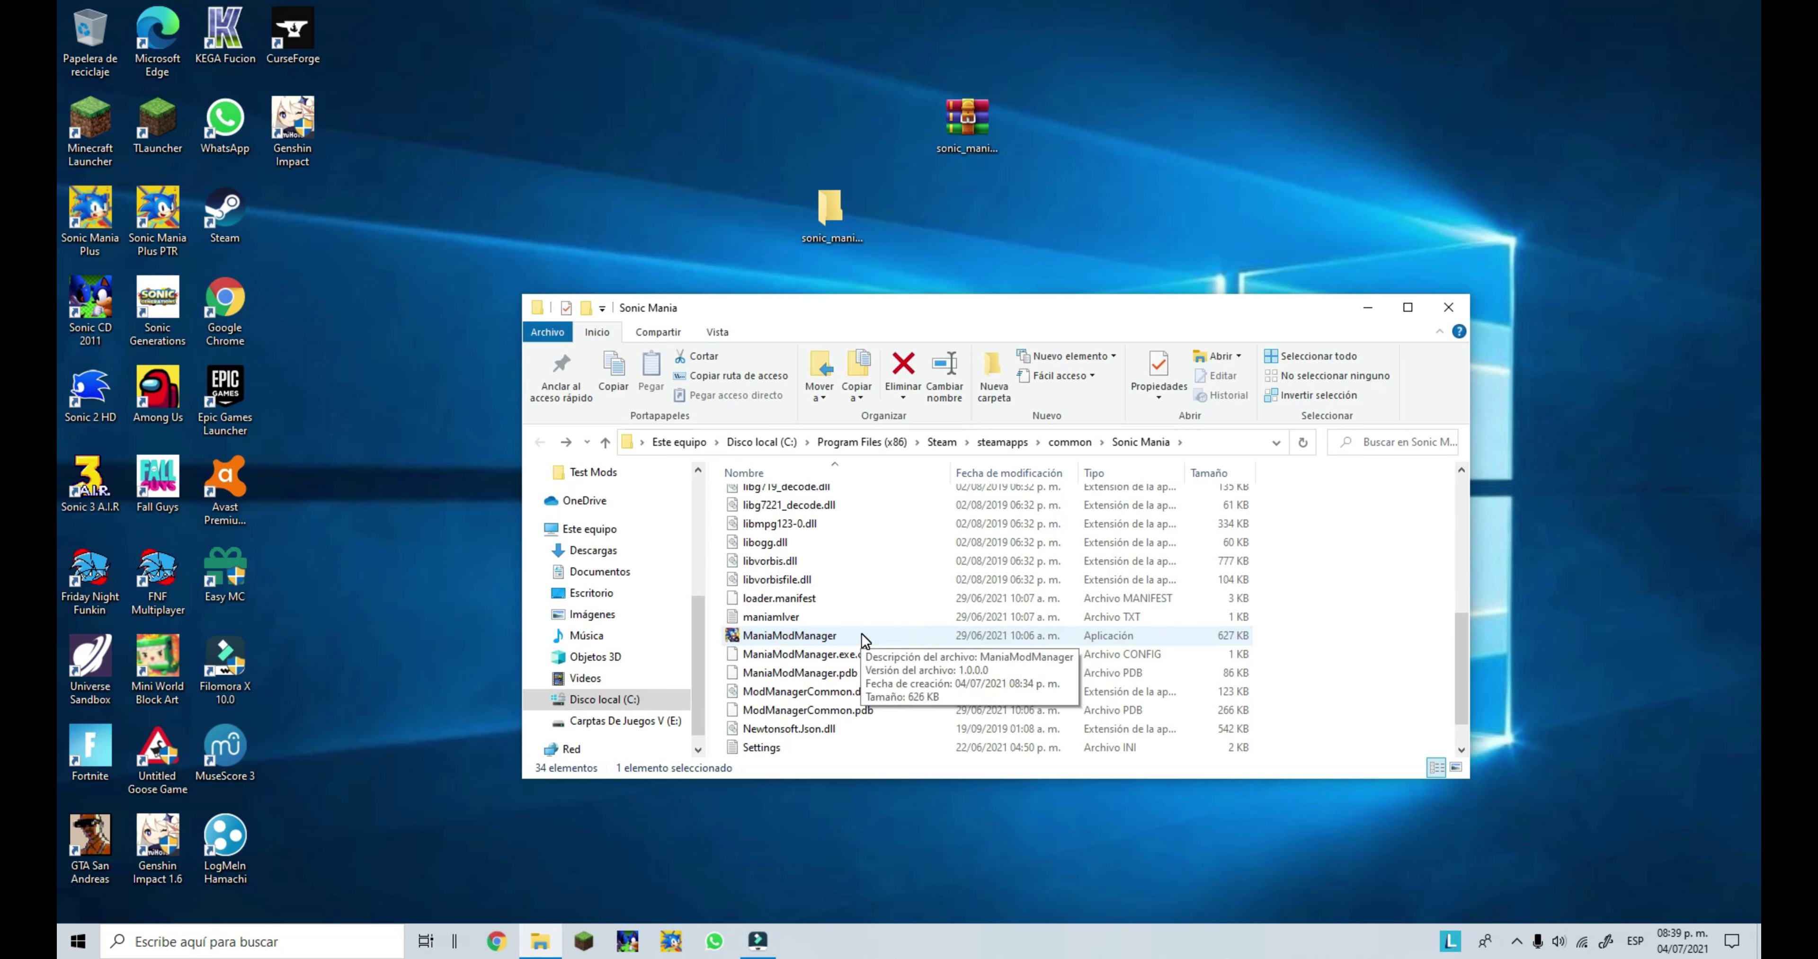
click(919, 635)
double_click(920, 635)
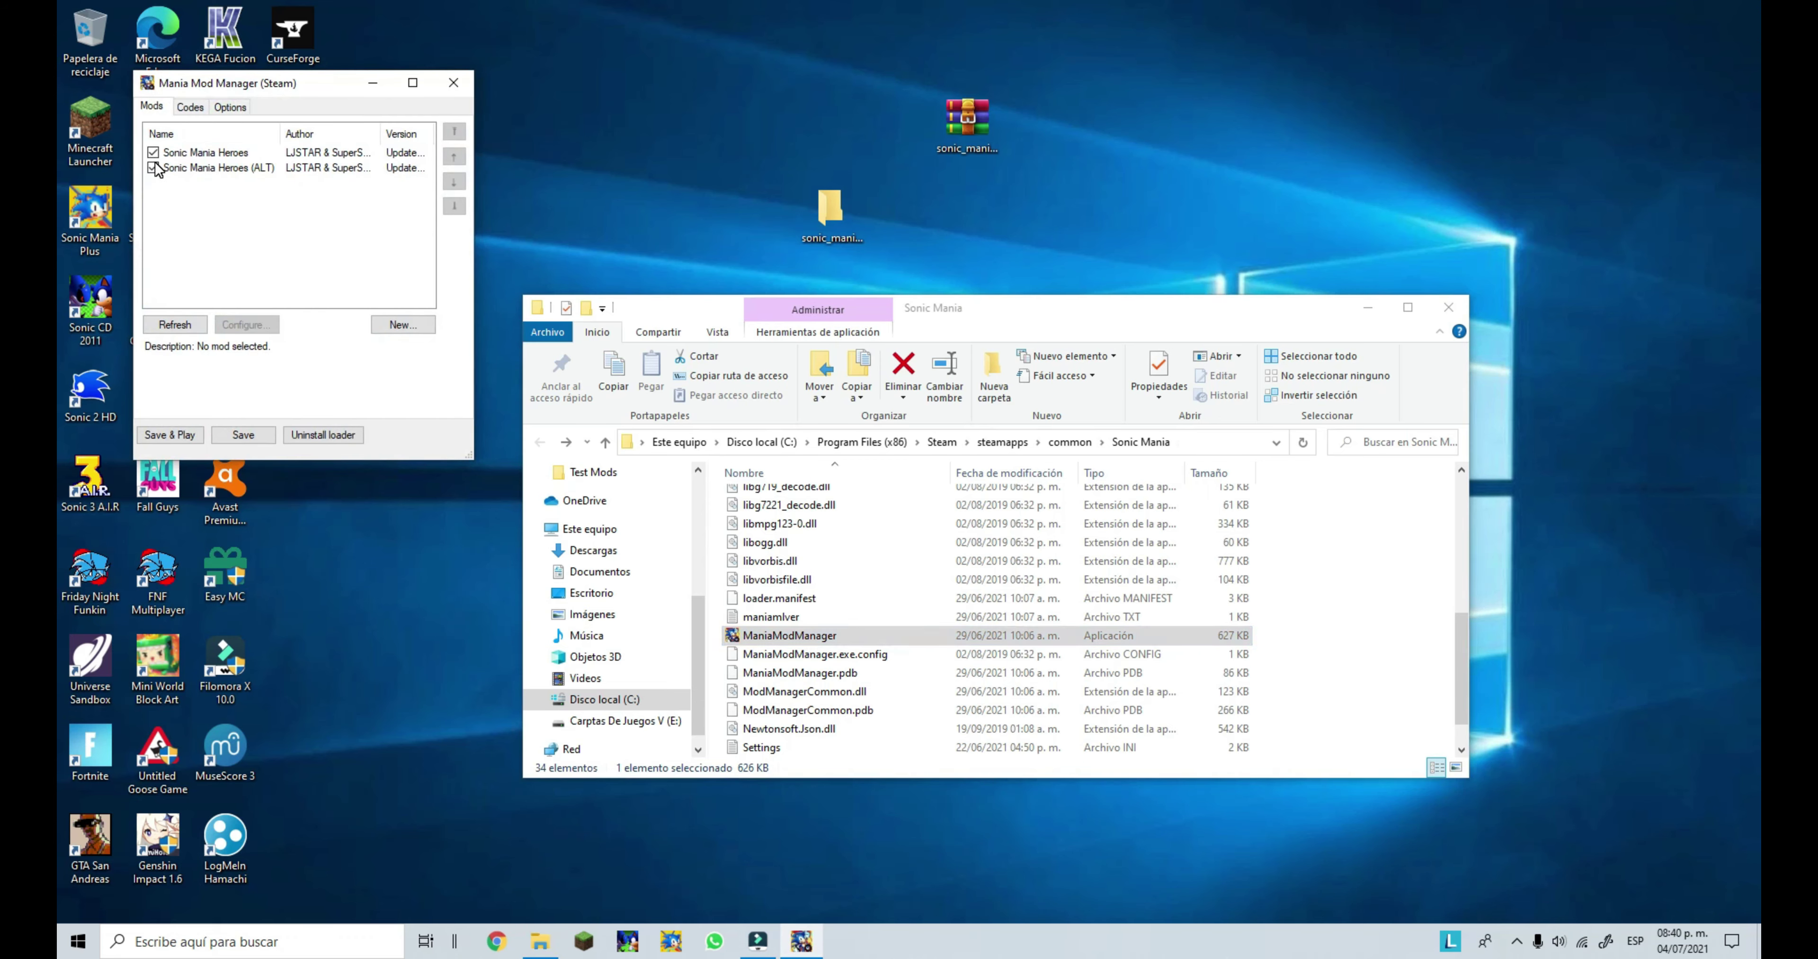
click(177, 434)
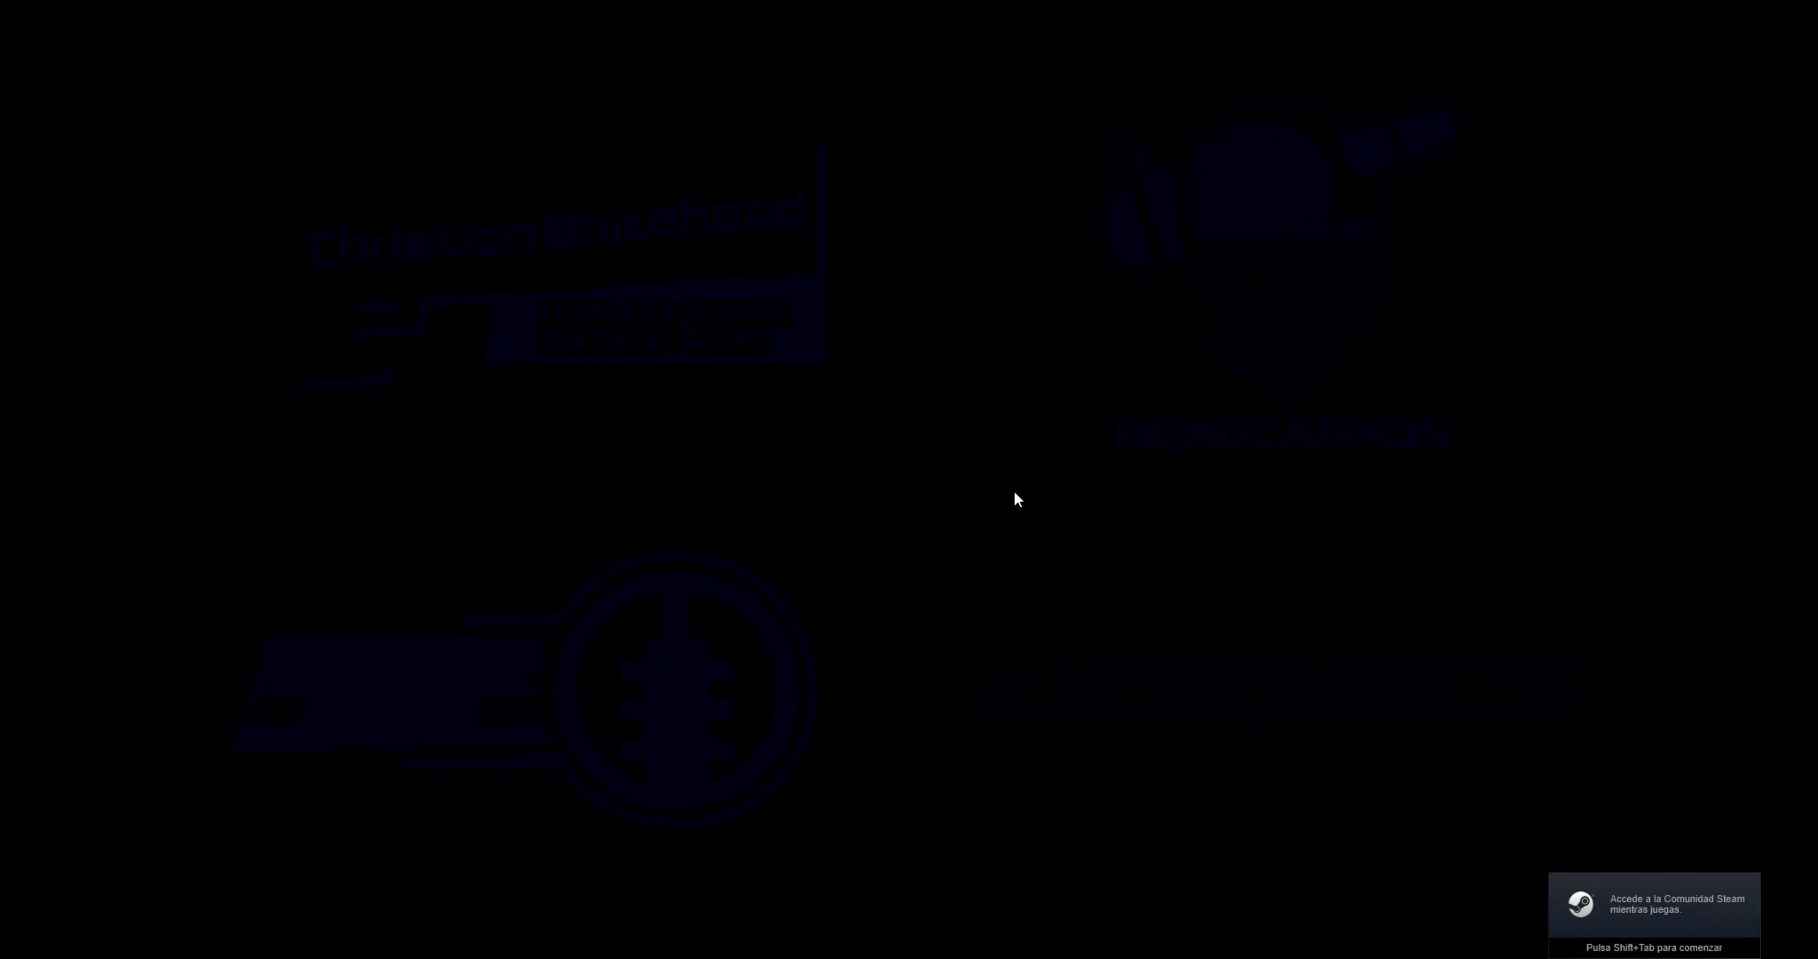
Load the GHZ save slot in Mania Mode and play briefly to test the Sonic Mania Heroes mod
key(Return)
key(Return)
key(Return)
key(Down)
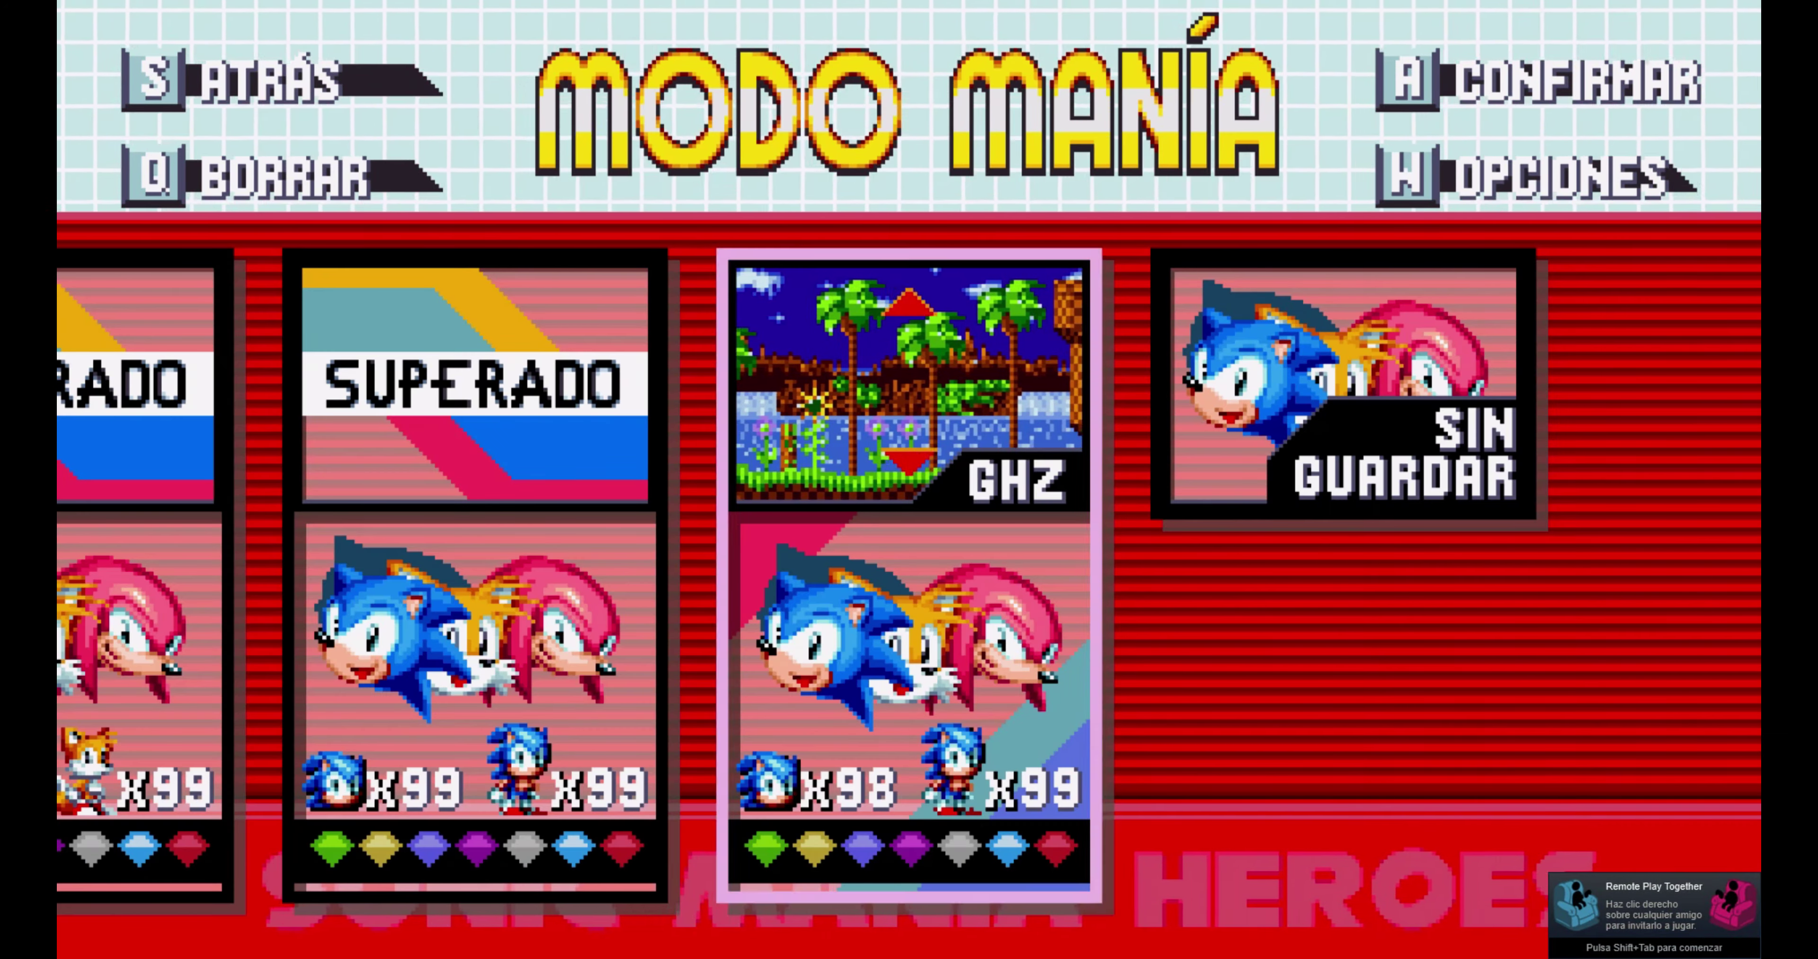
key(Return)
key(Right)
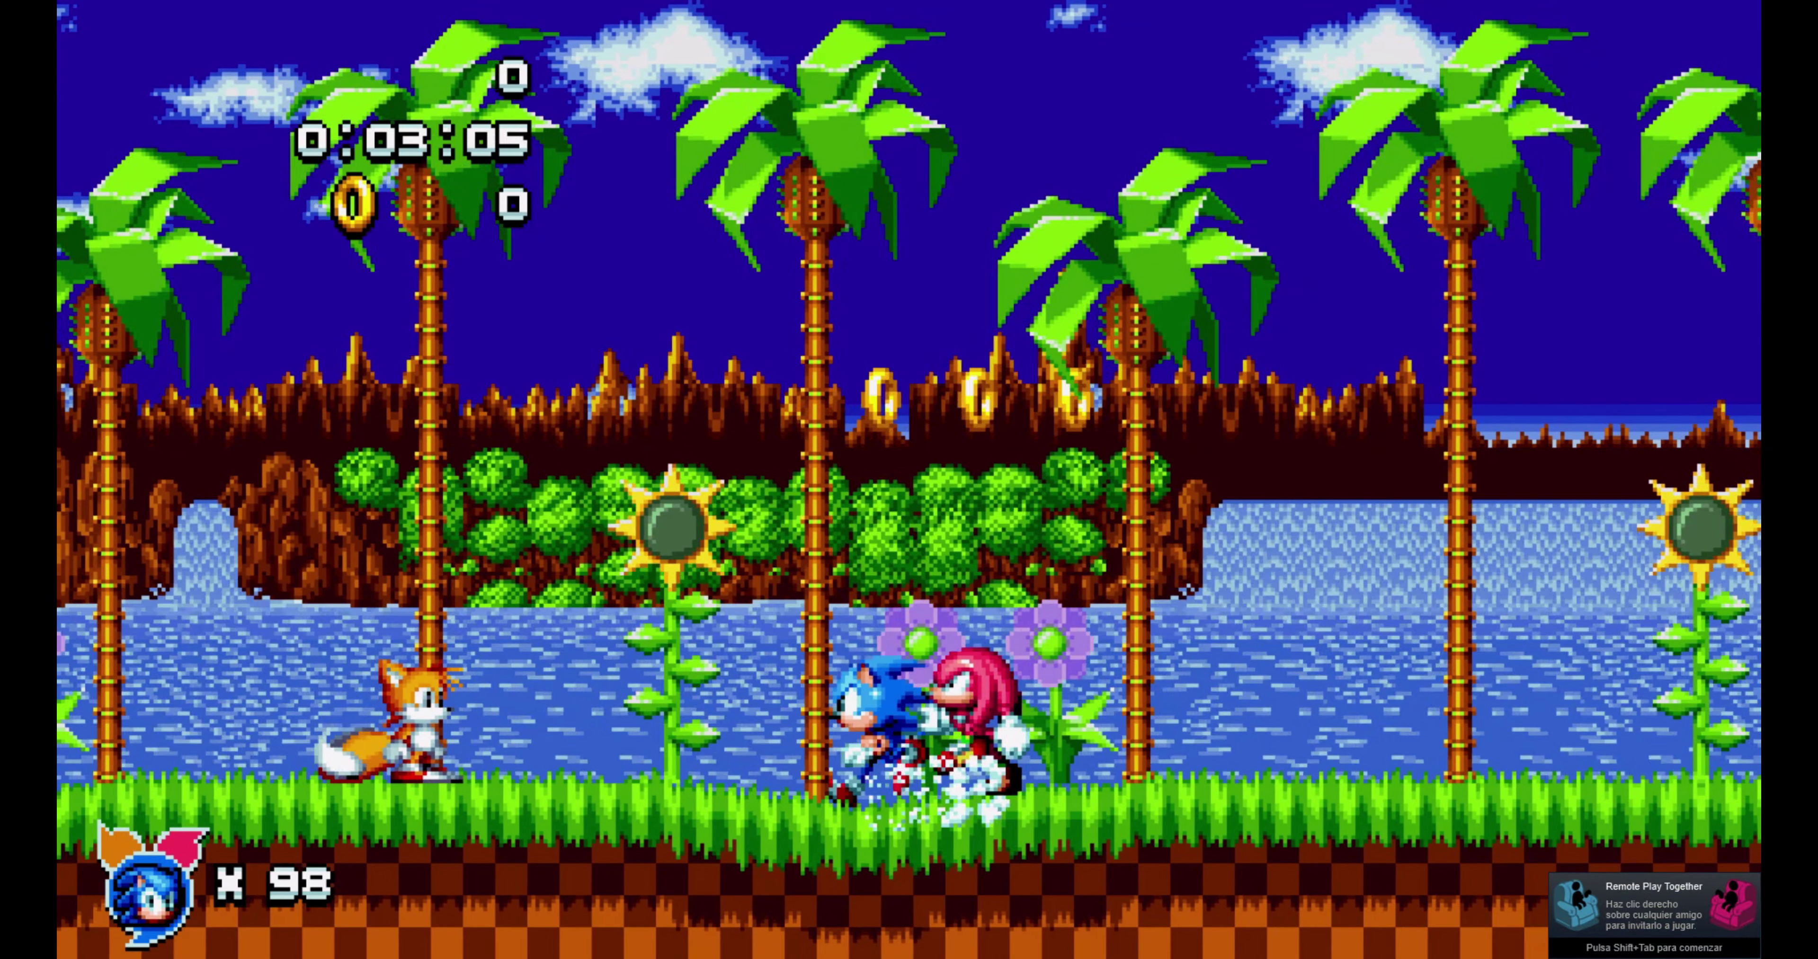
key(a)
key(Left)
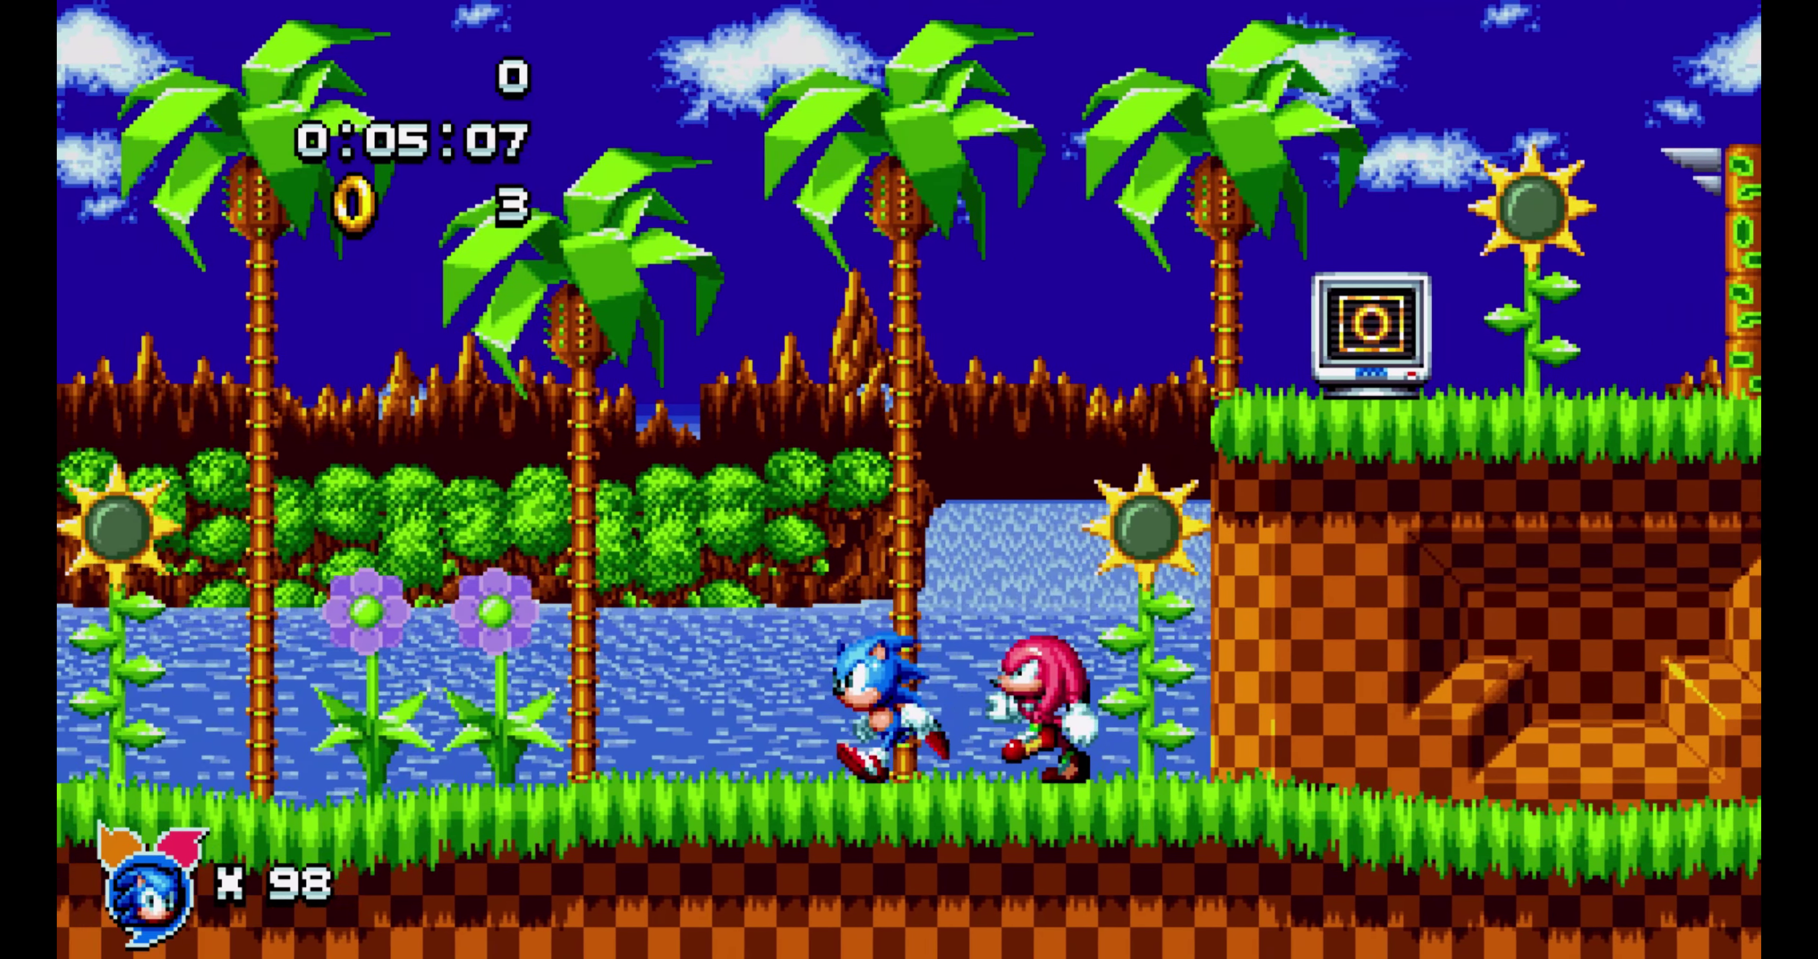
Leave the full-screen game and close Sonic Mania
key(super)
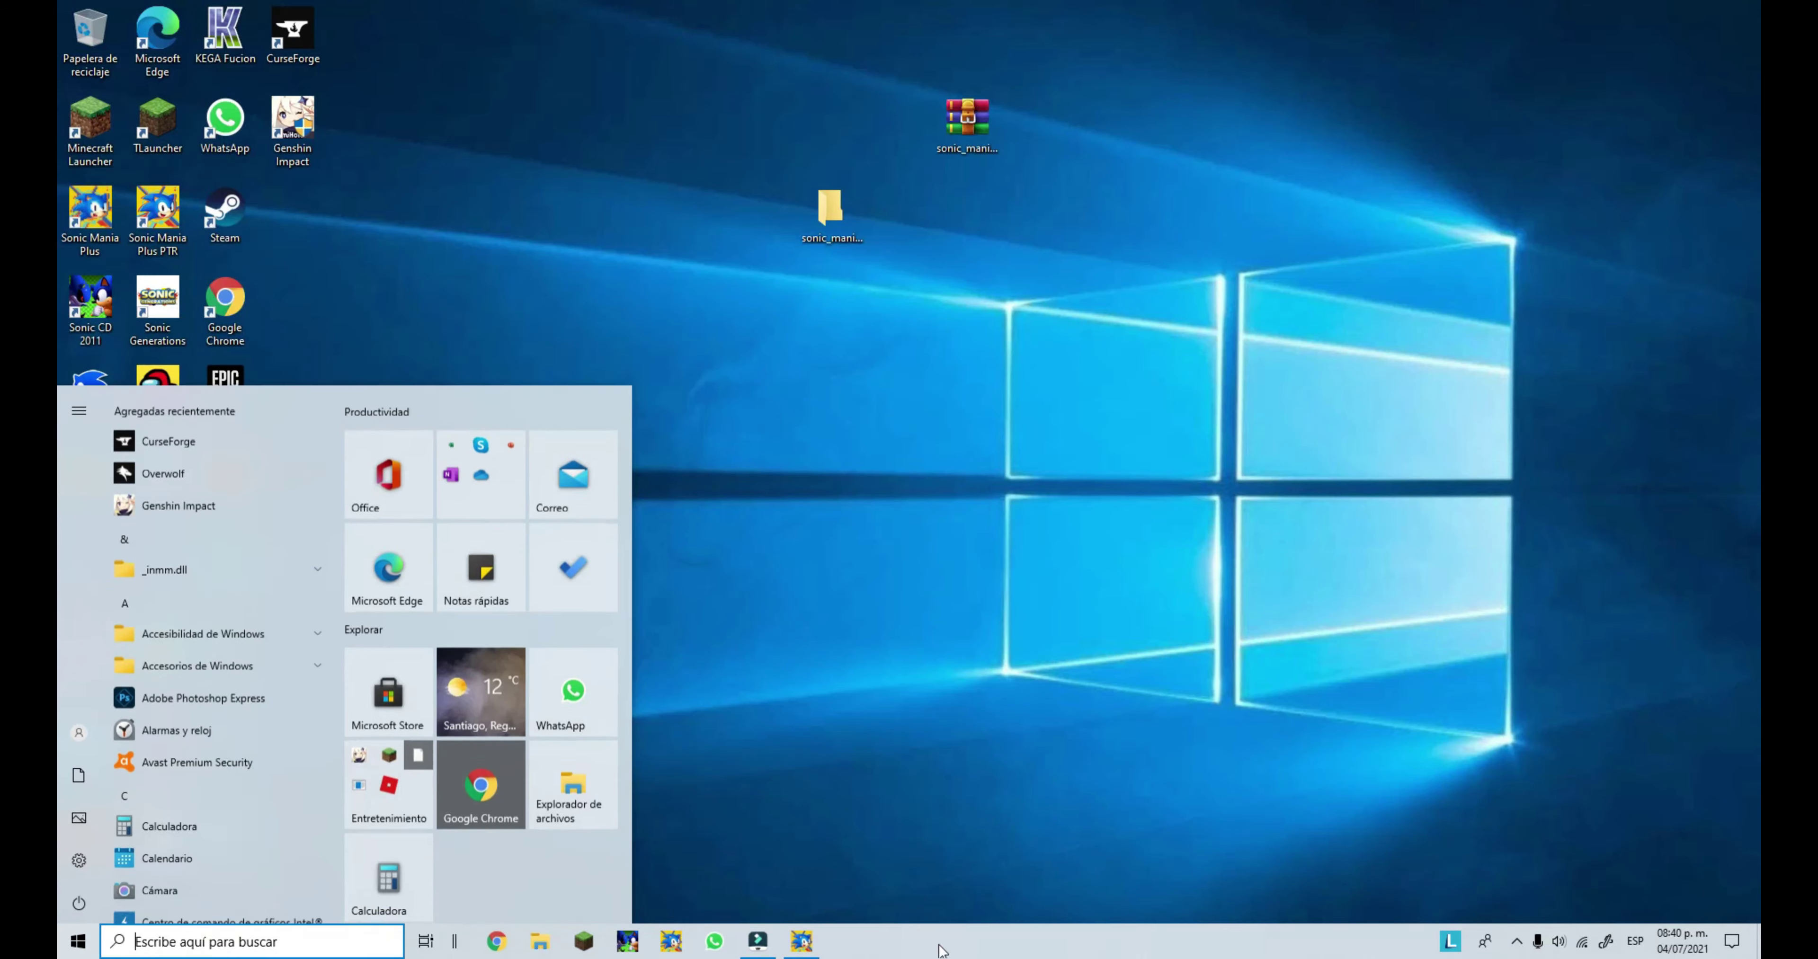
mouse_move(797, 947)
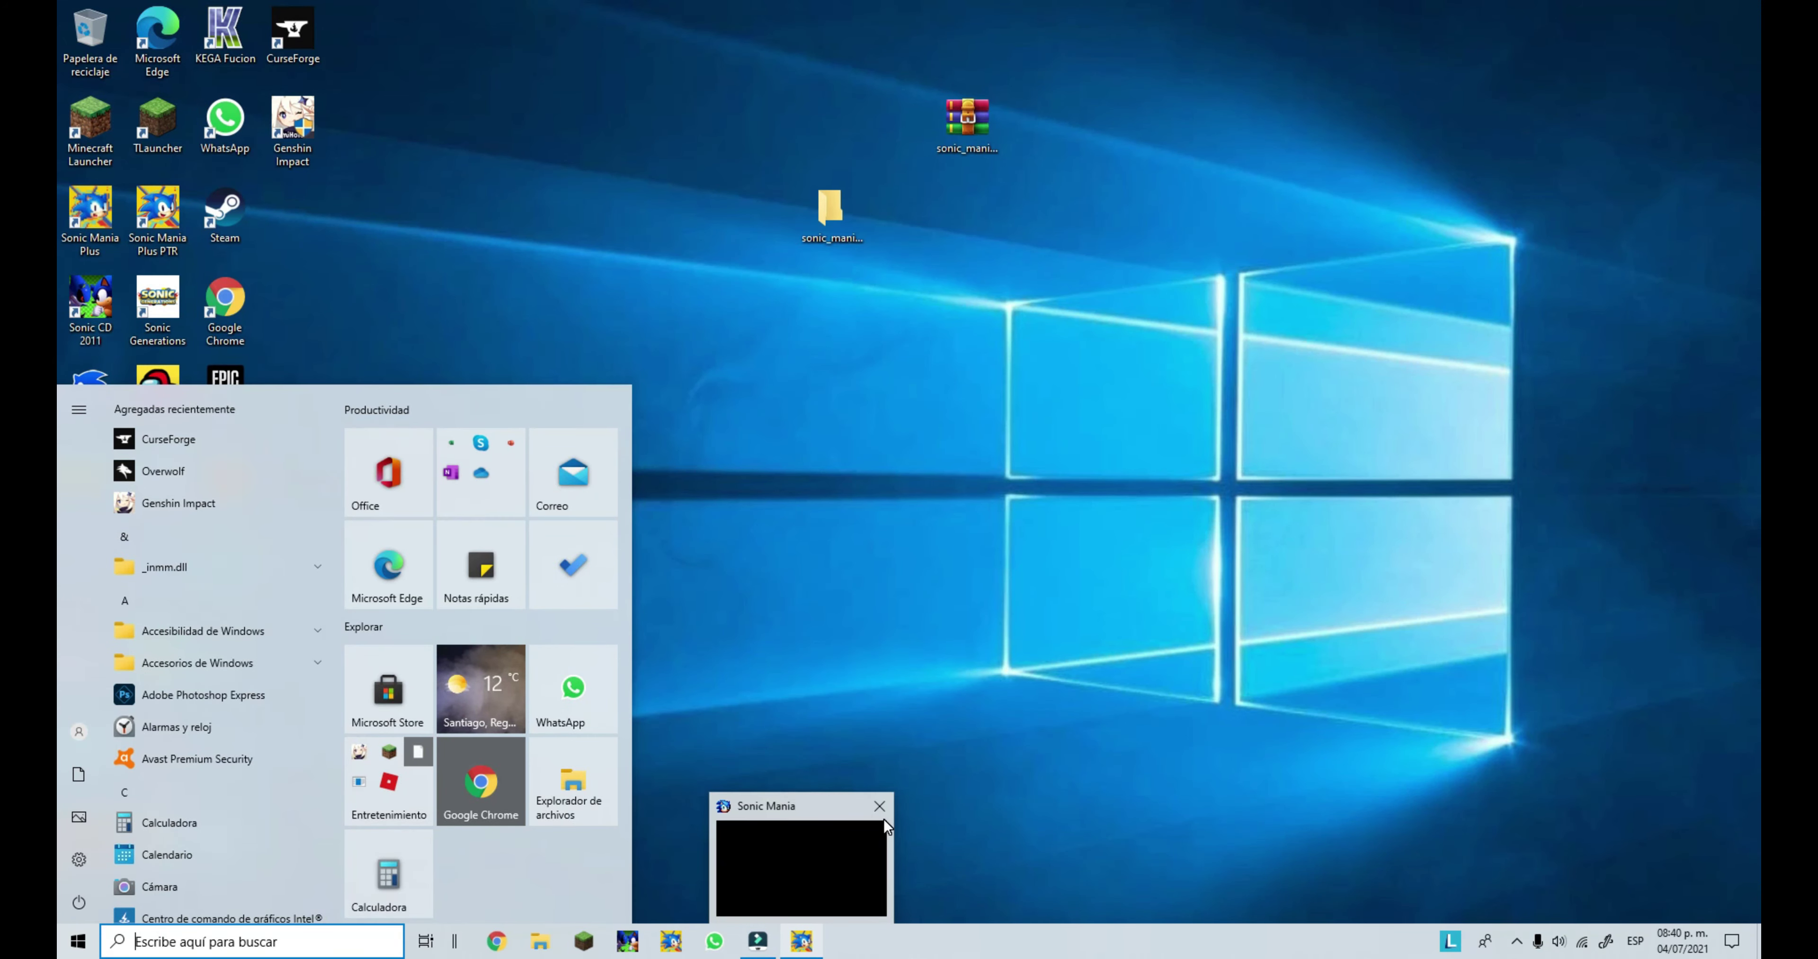
click(880, 807)
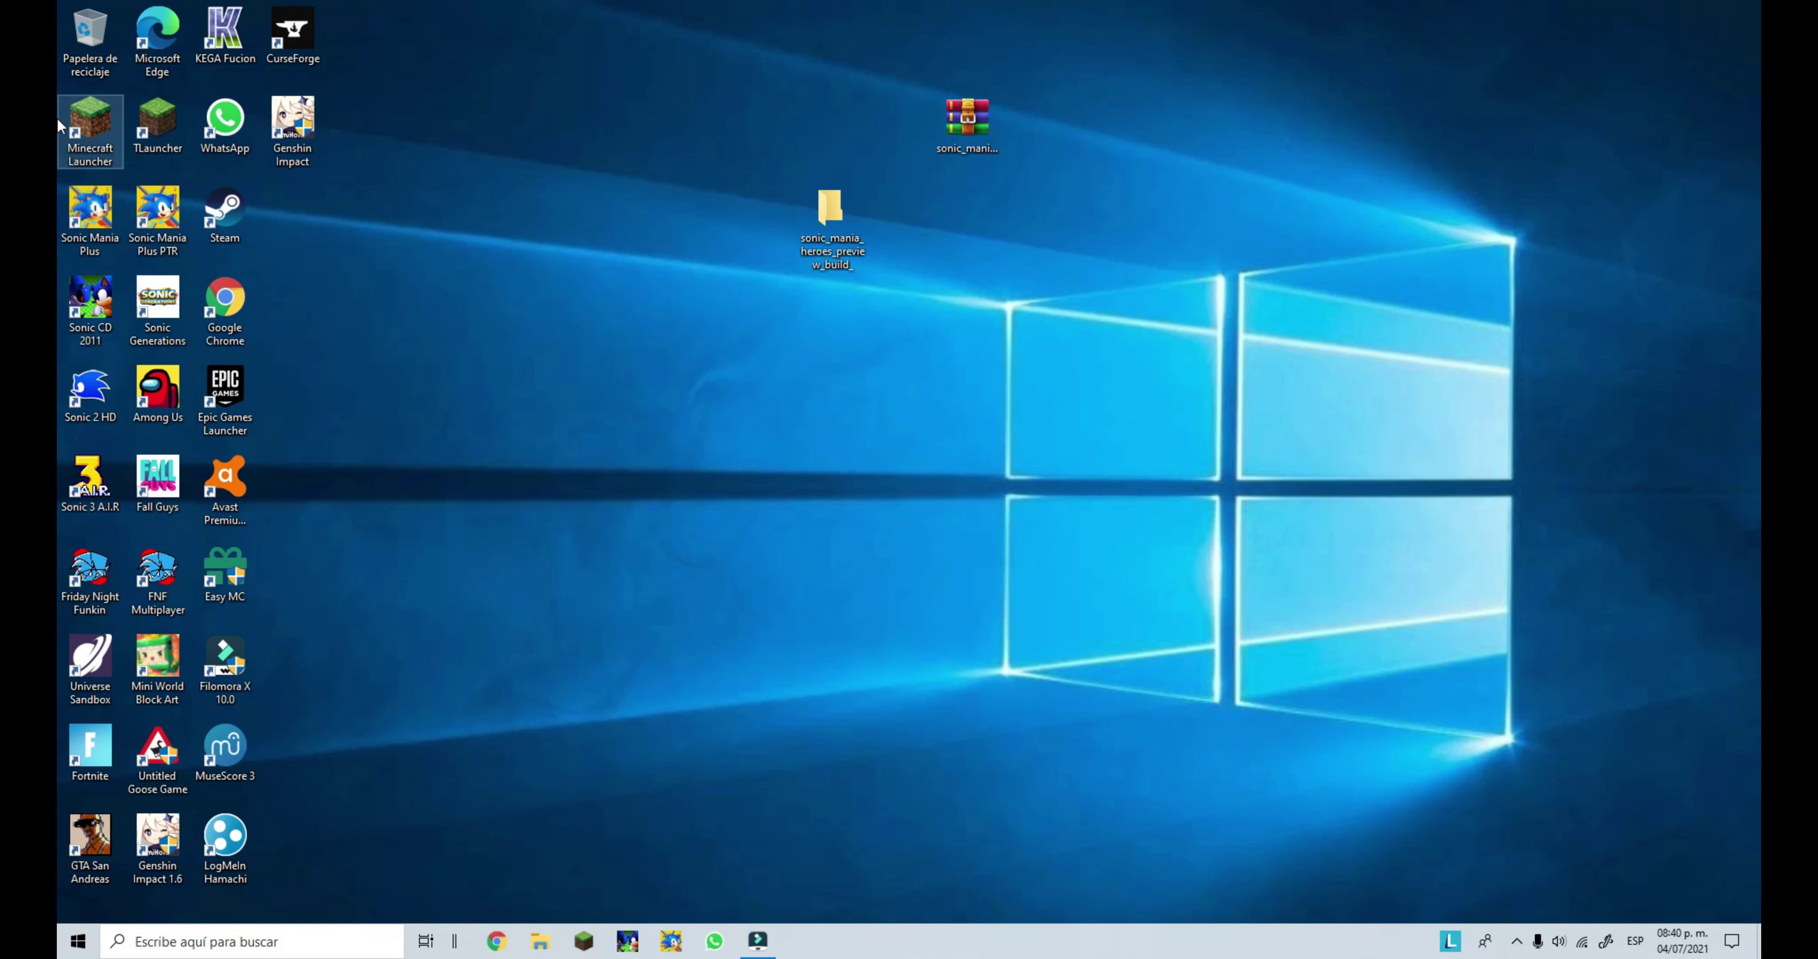
Launch the game from the Sonic Mania Plus desktop shortcut and close it again
click(89, 216)
double_click(105, 218)
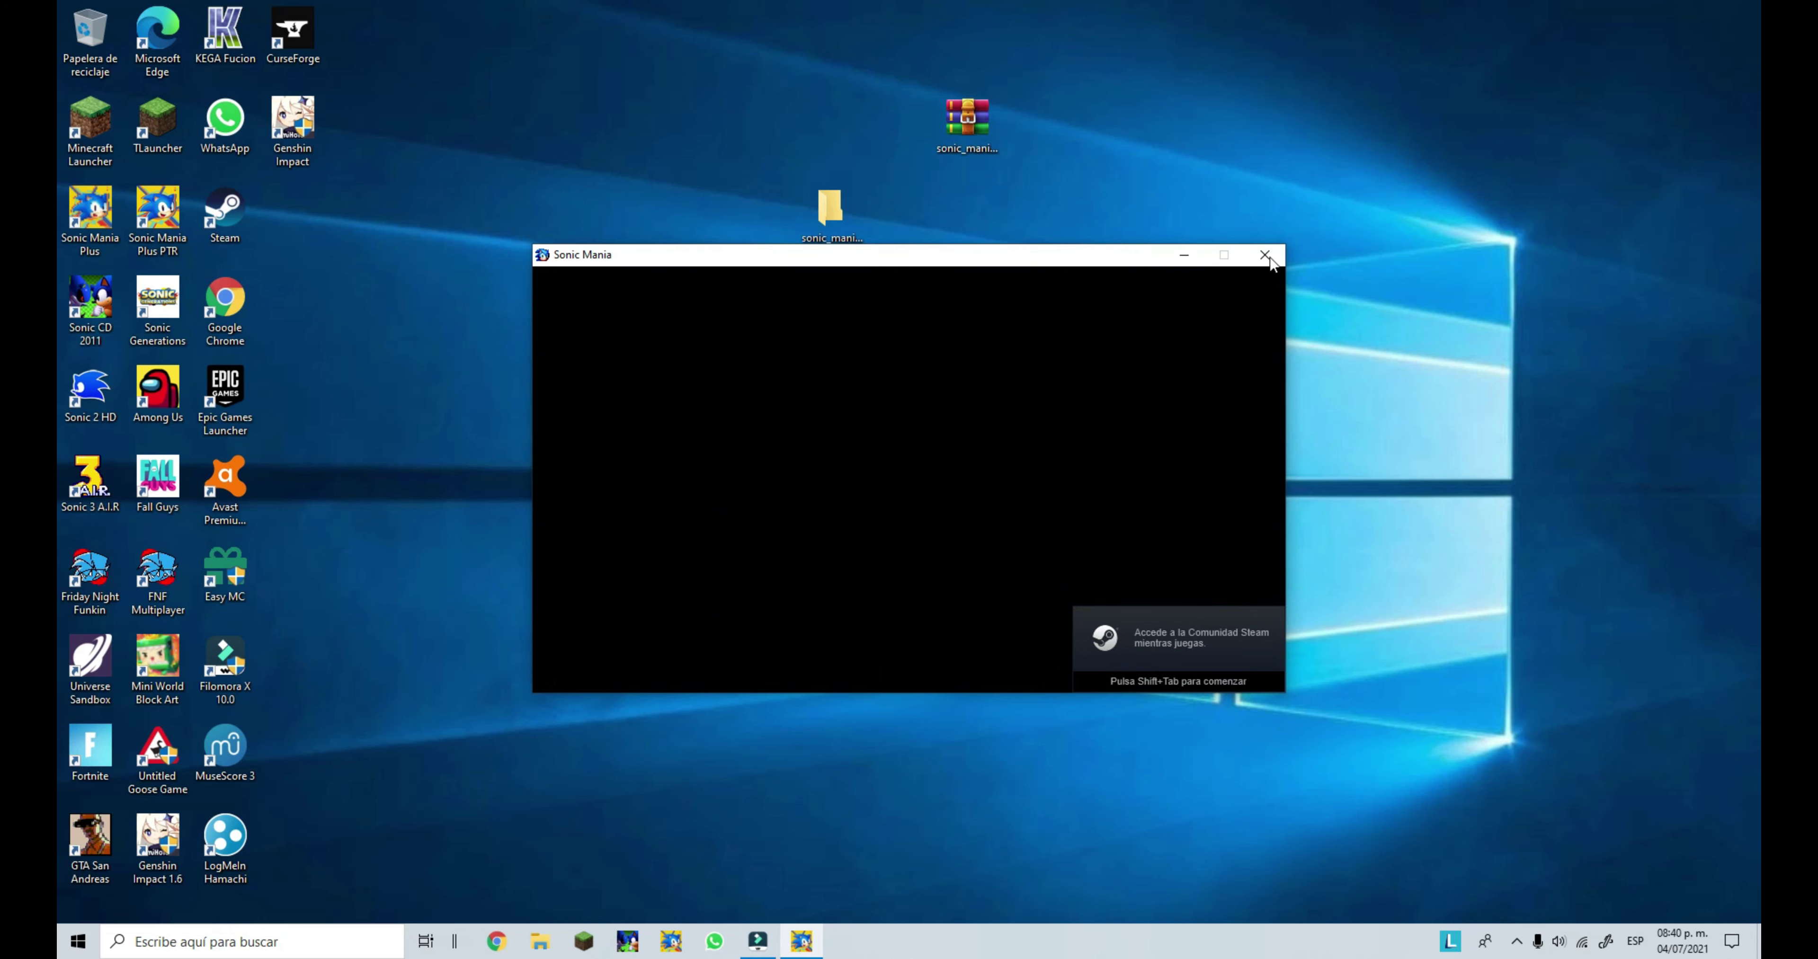
click(1265, 255)
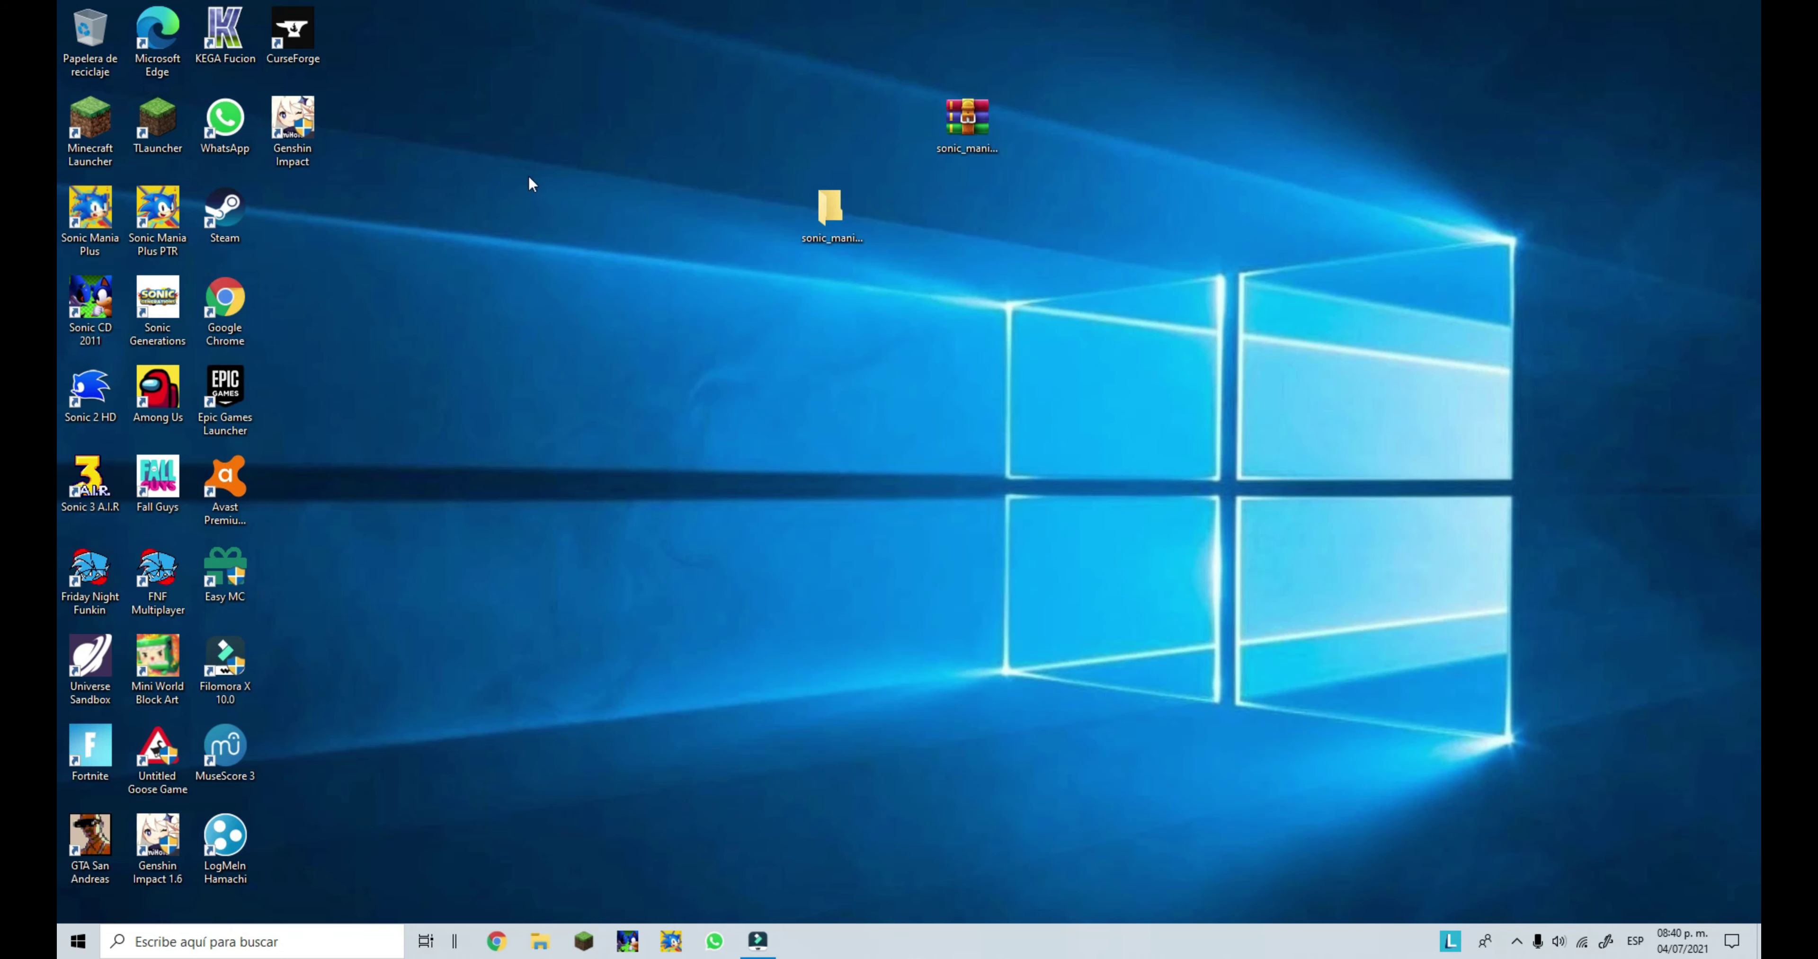
Delete the extracted sonic_mania_heroes_preview_build_ folder from the desktop and bring up the Recycle Bin's options
right_click(818, 228)
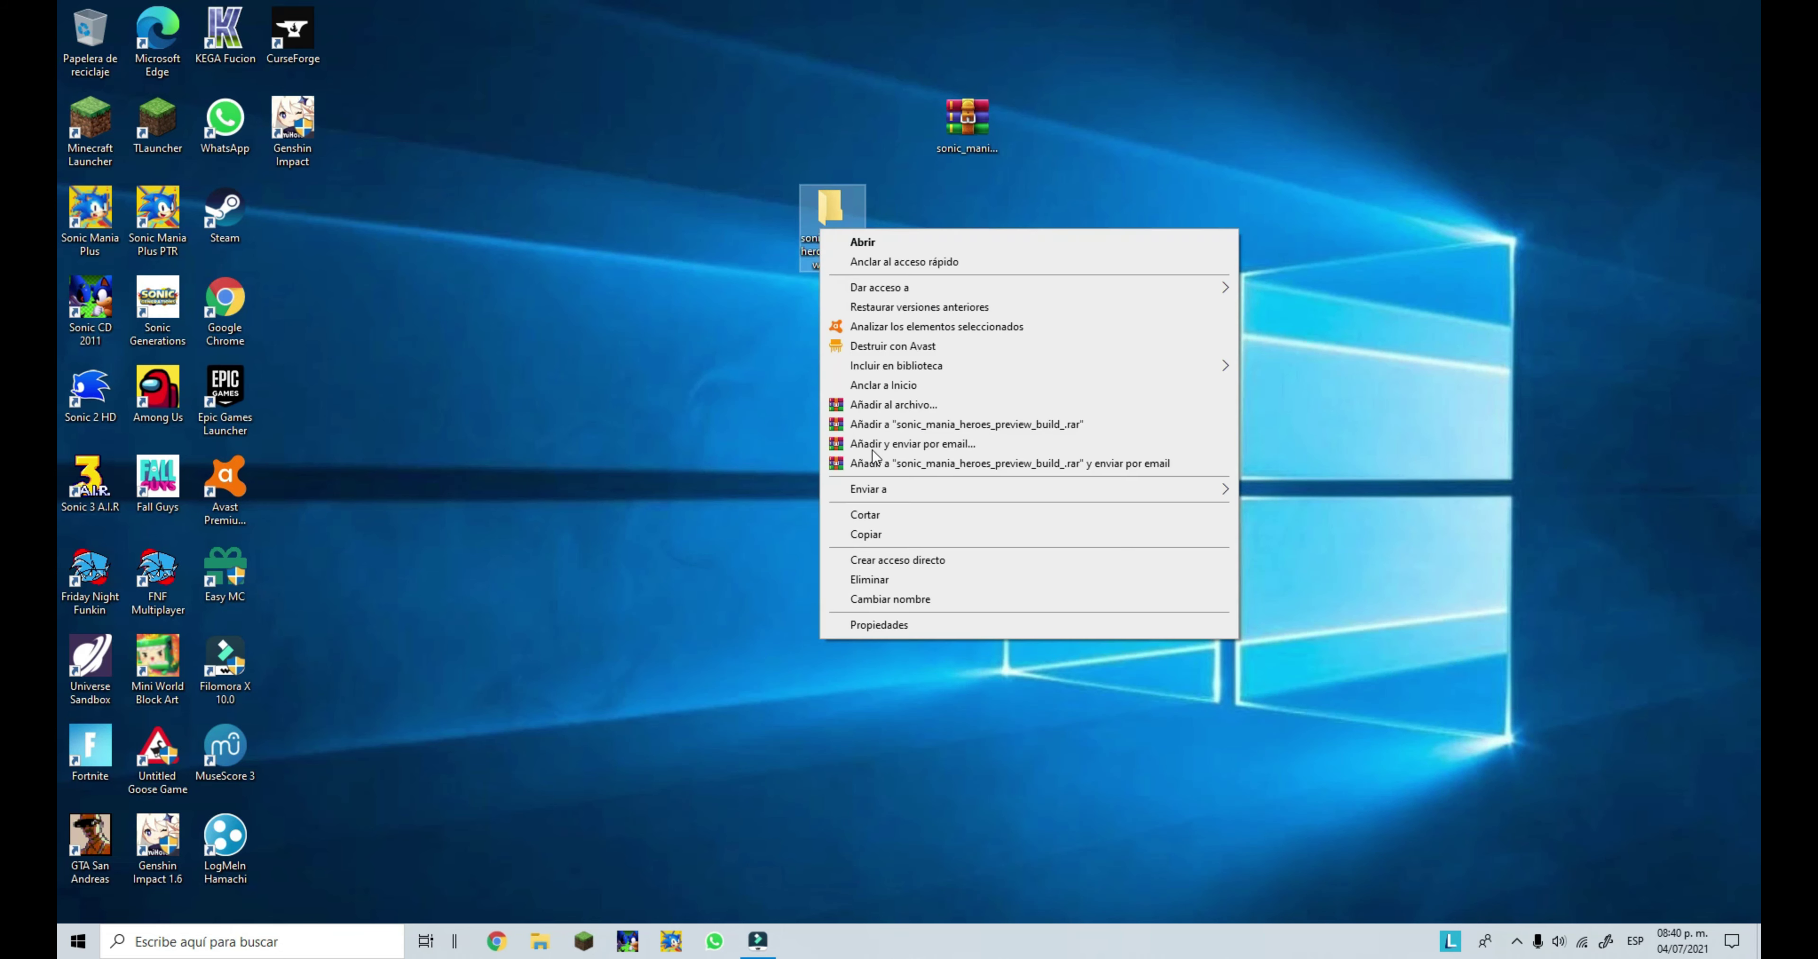
click(889, 583)
right_click(69, 78)
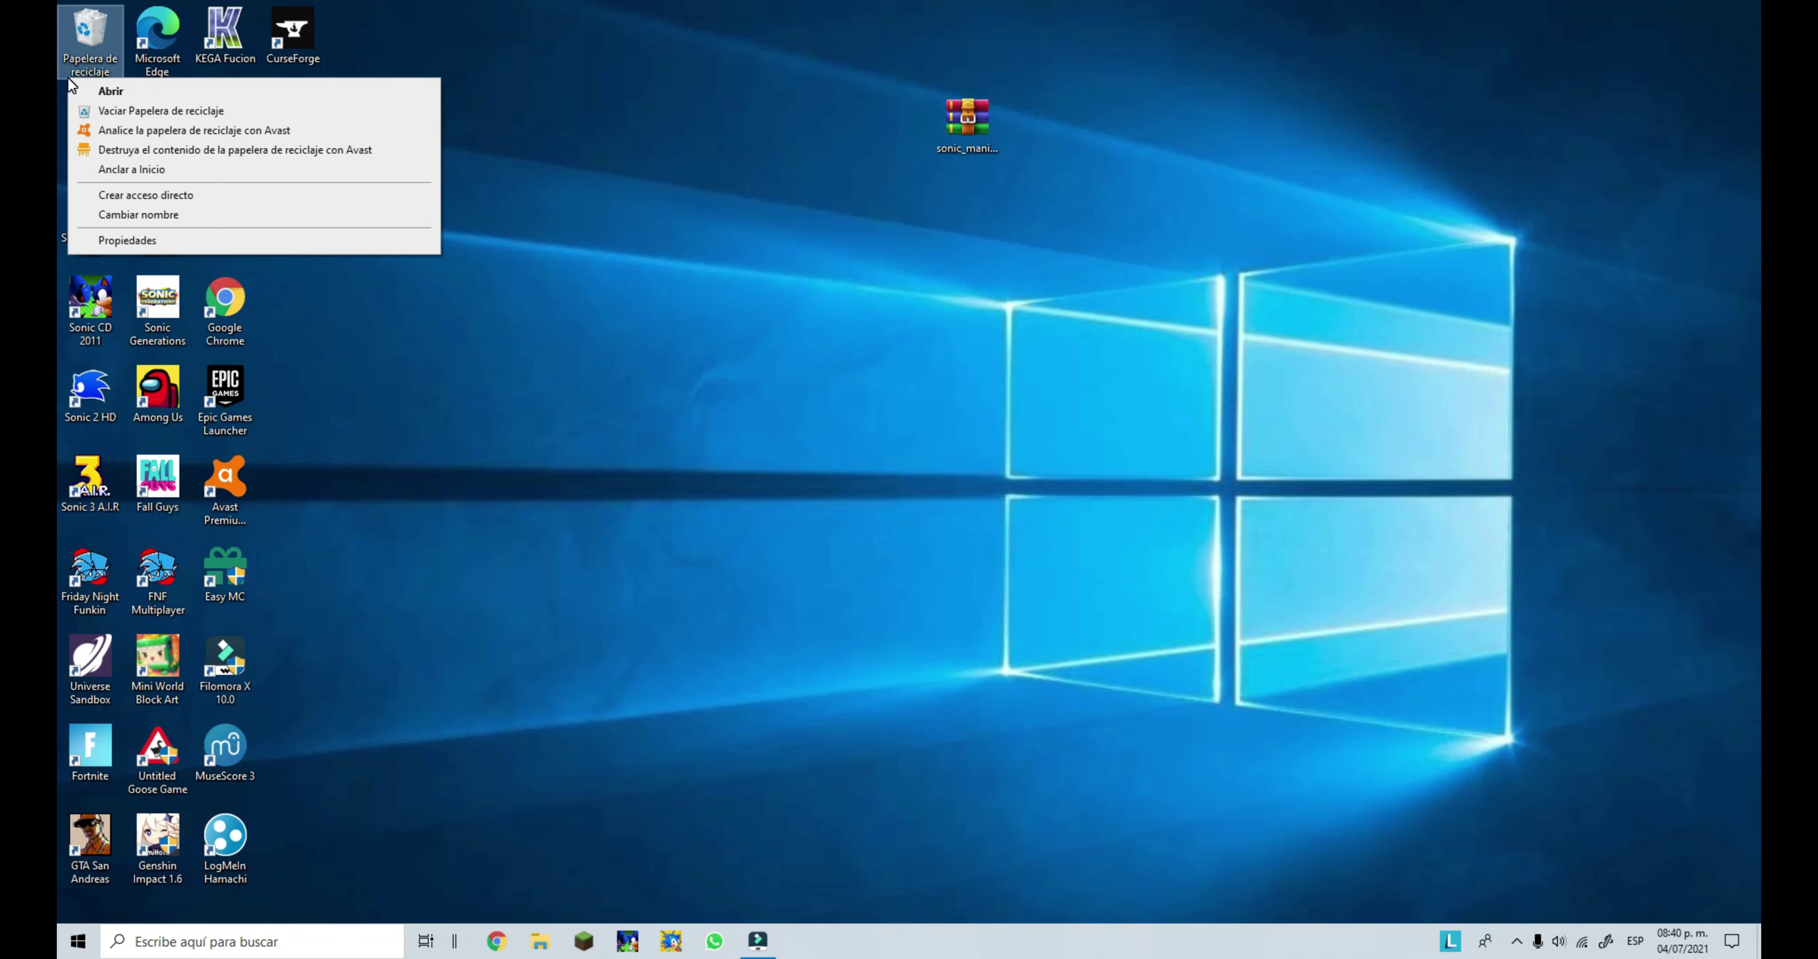